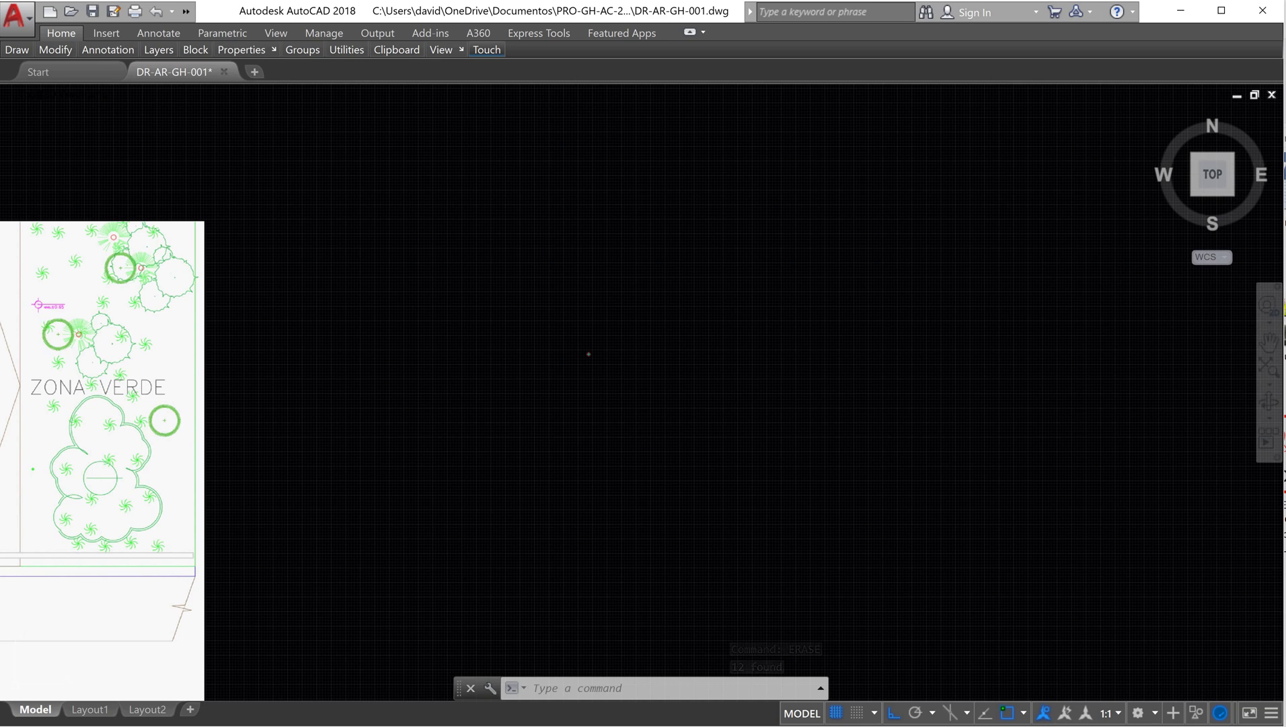
# - Start an array (AR) of the column's four objects, picked with a crossing window
pyautogui.scroll(3, 589, 354)
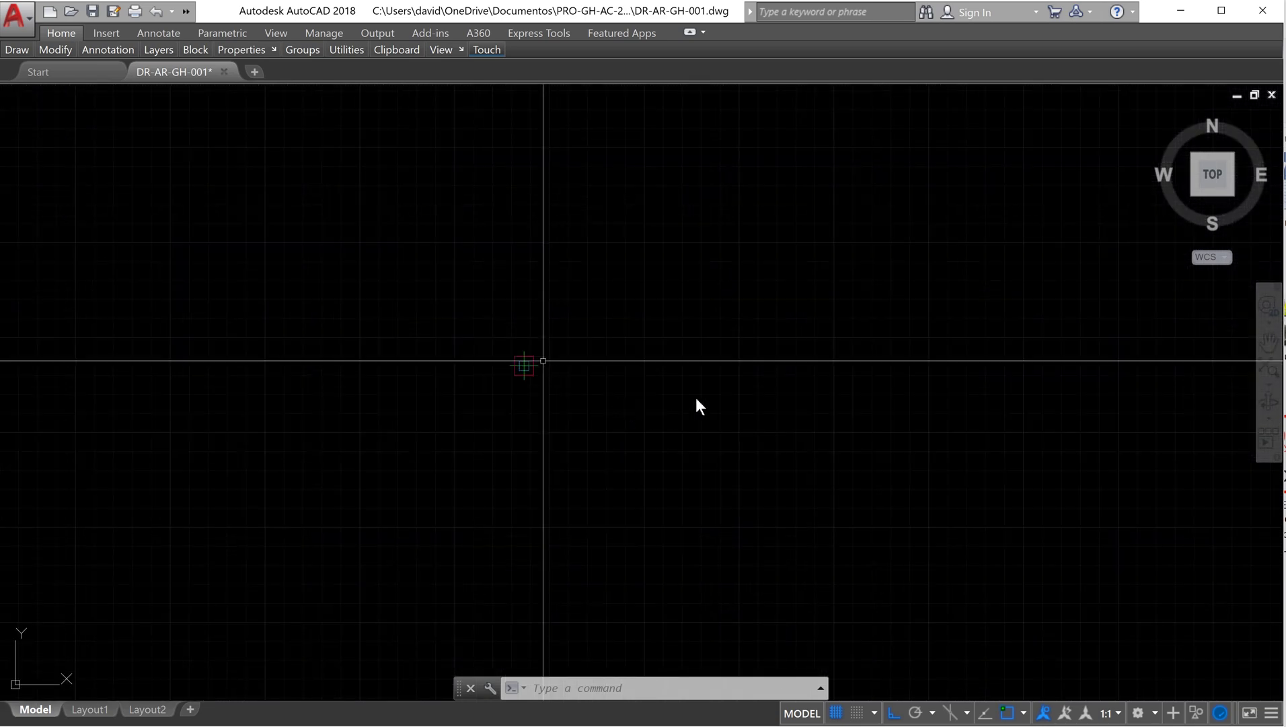
pyautogui.scroll(-3, 716, 397)
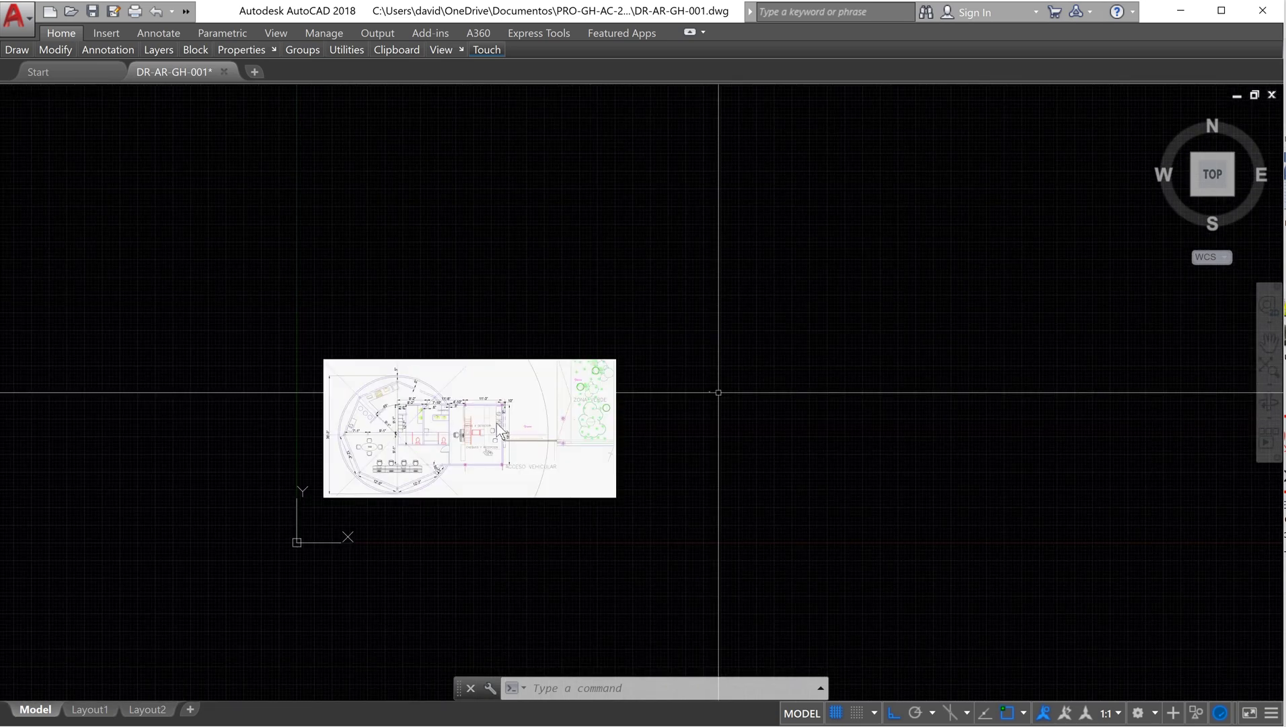
pyautogui.scroll(7, 506, 431)
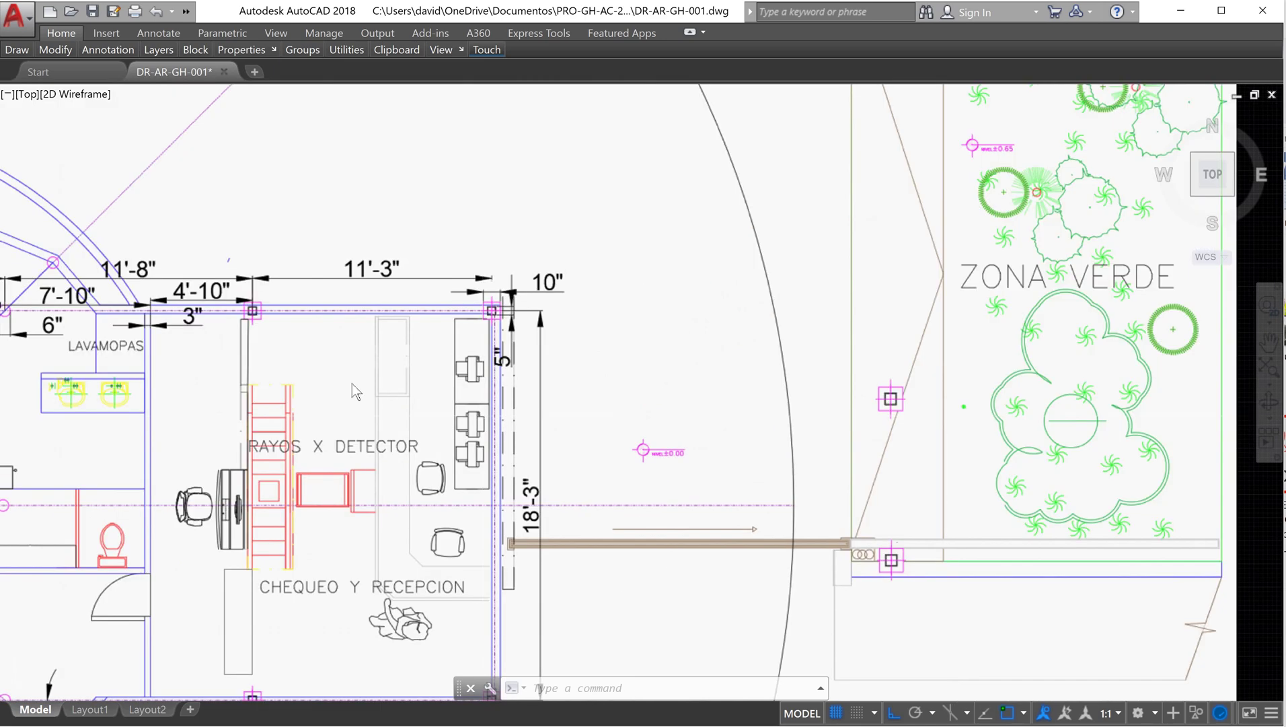
pyautogui.scroll(-4, 352, 382)
pyautogui.scroll(4, 977, 338)
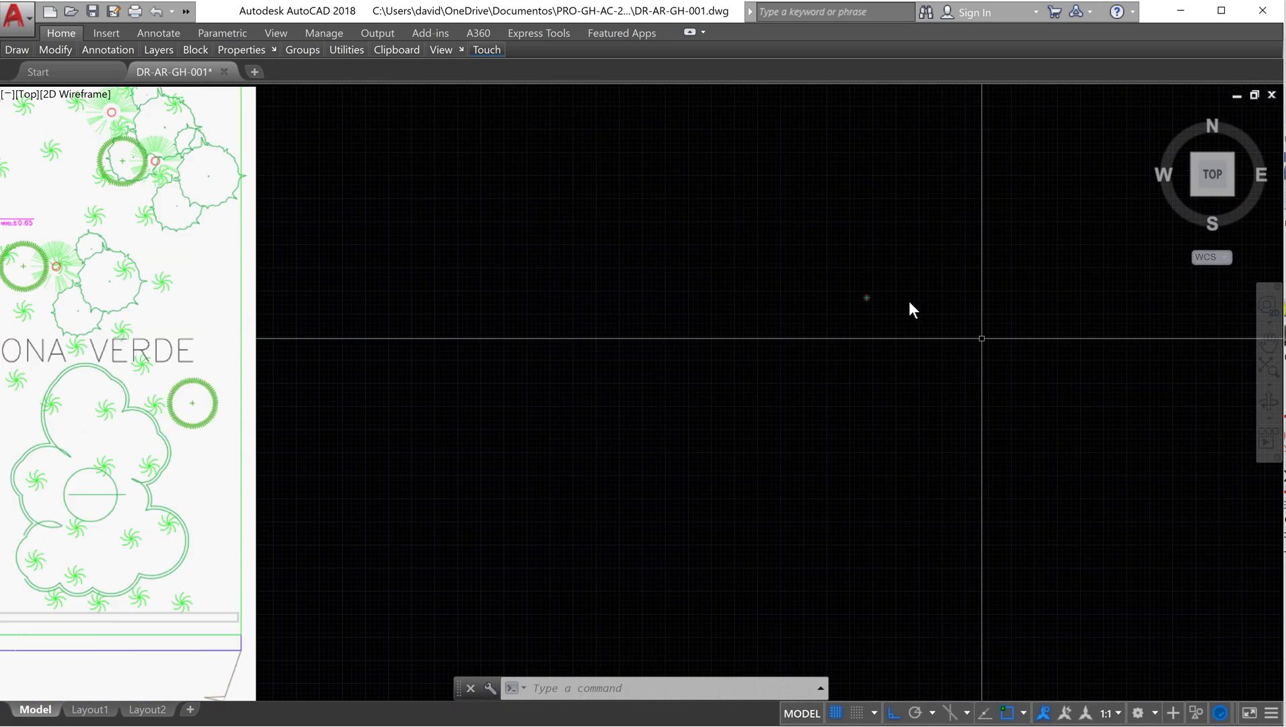
pyautogui.scroll(3, 875, 301)
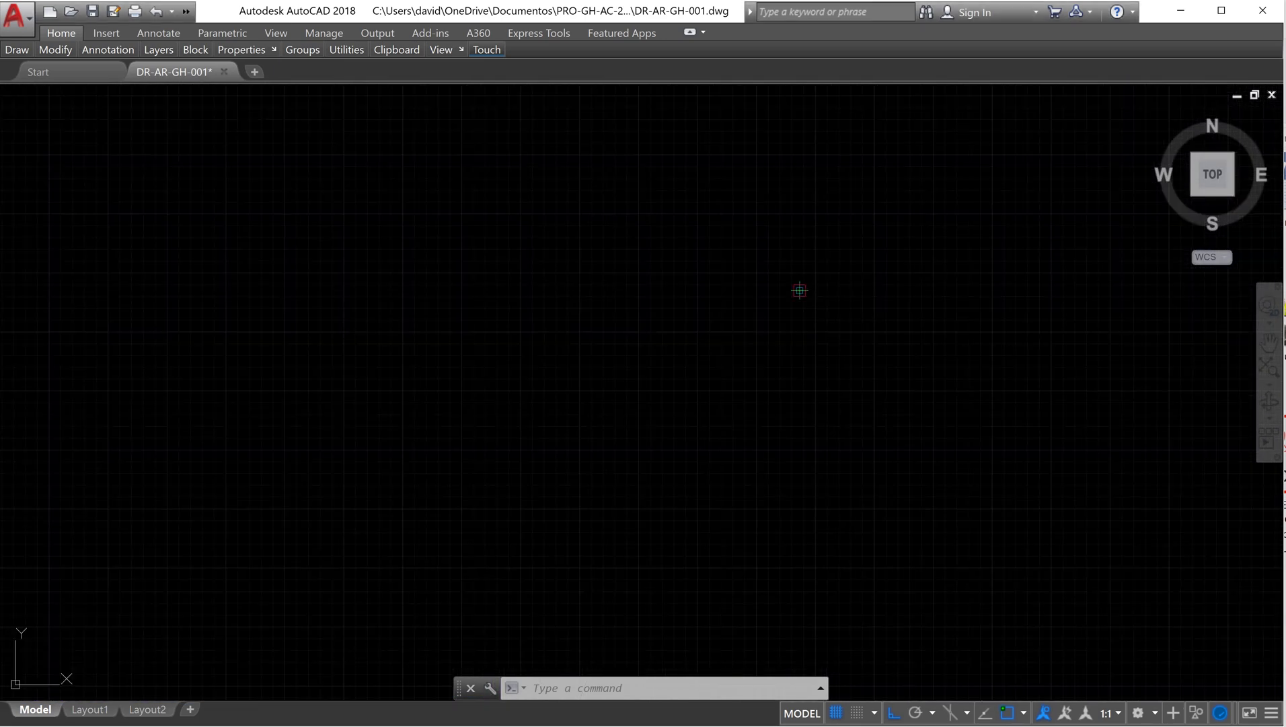
pyautogui.write('AR')
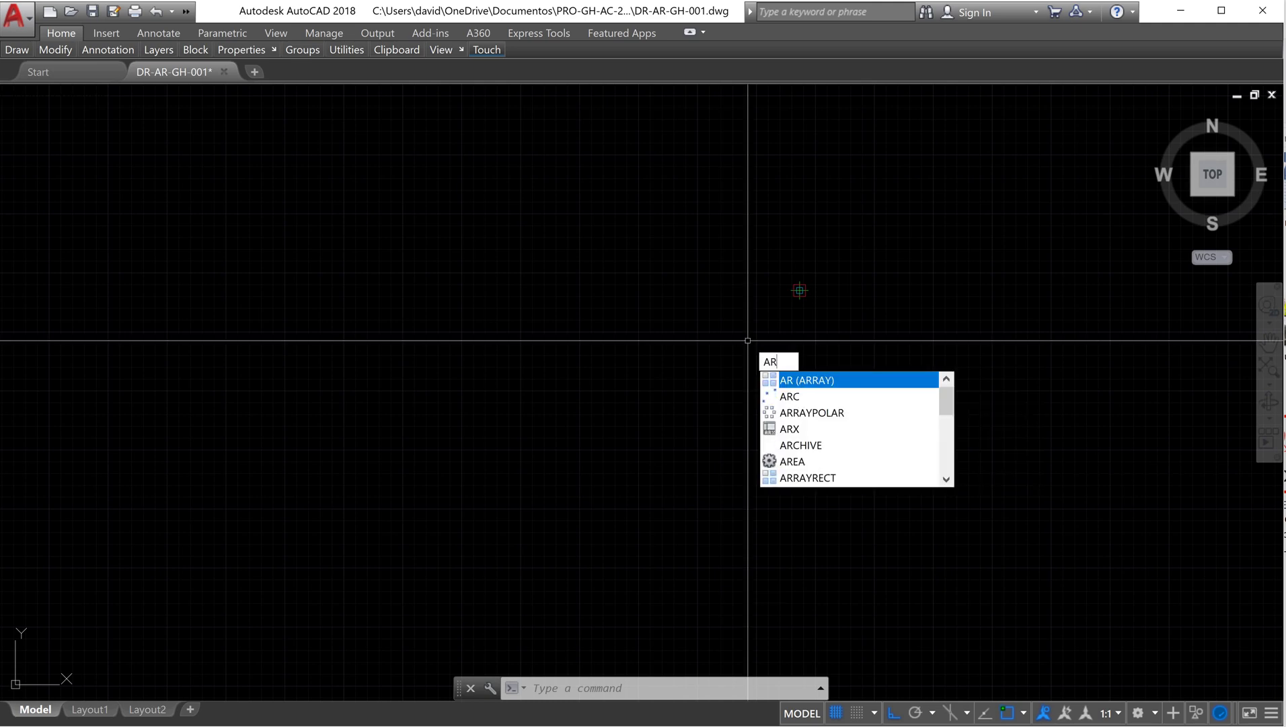
pyautogui.press('Return')
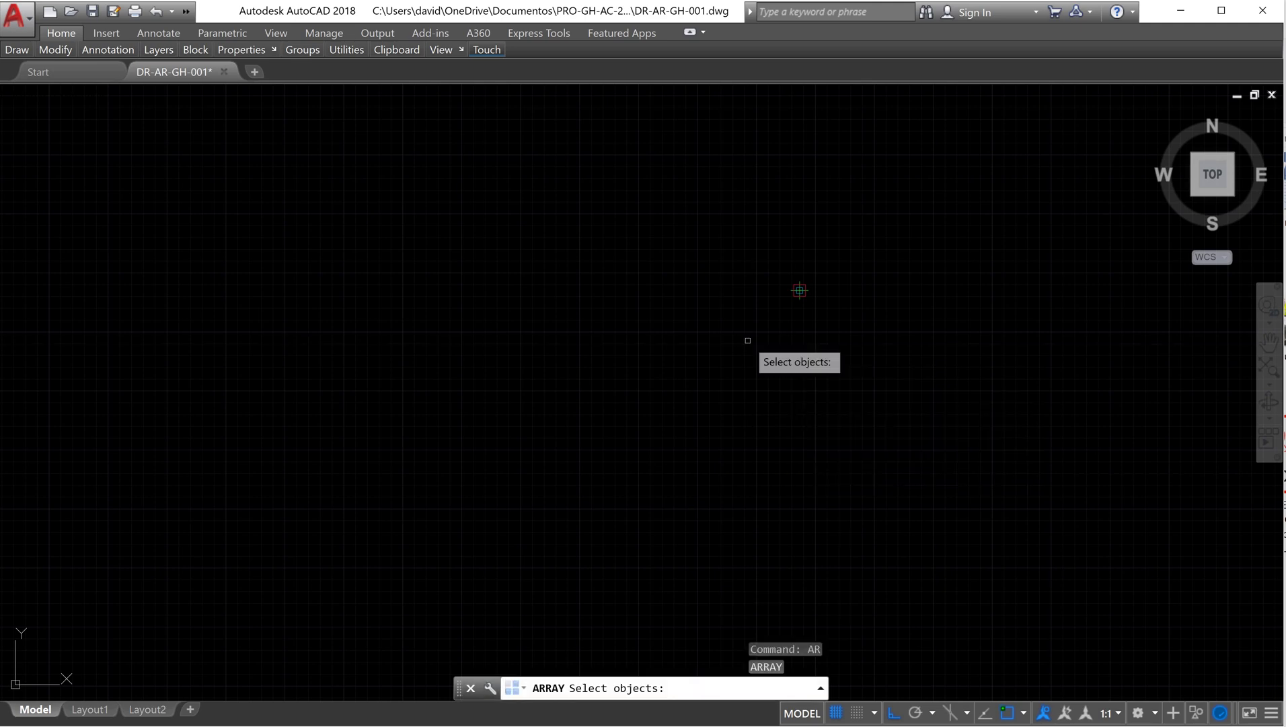
pyautogui.click(832, 374)
pyautogui.click(682, 202)
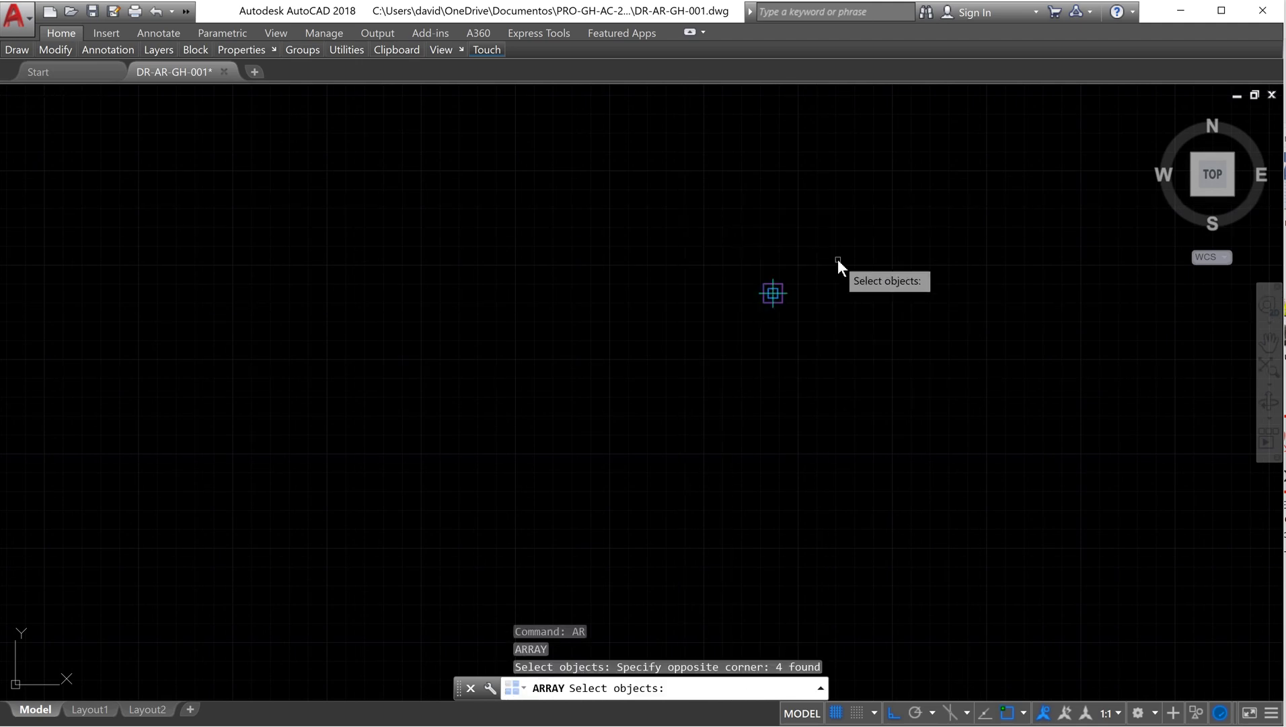
pyautogui.press('Return')
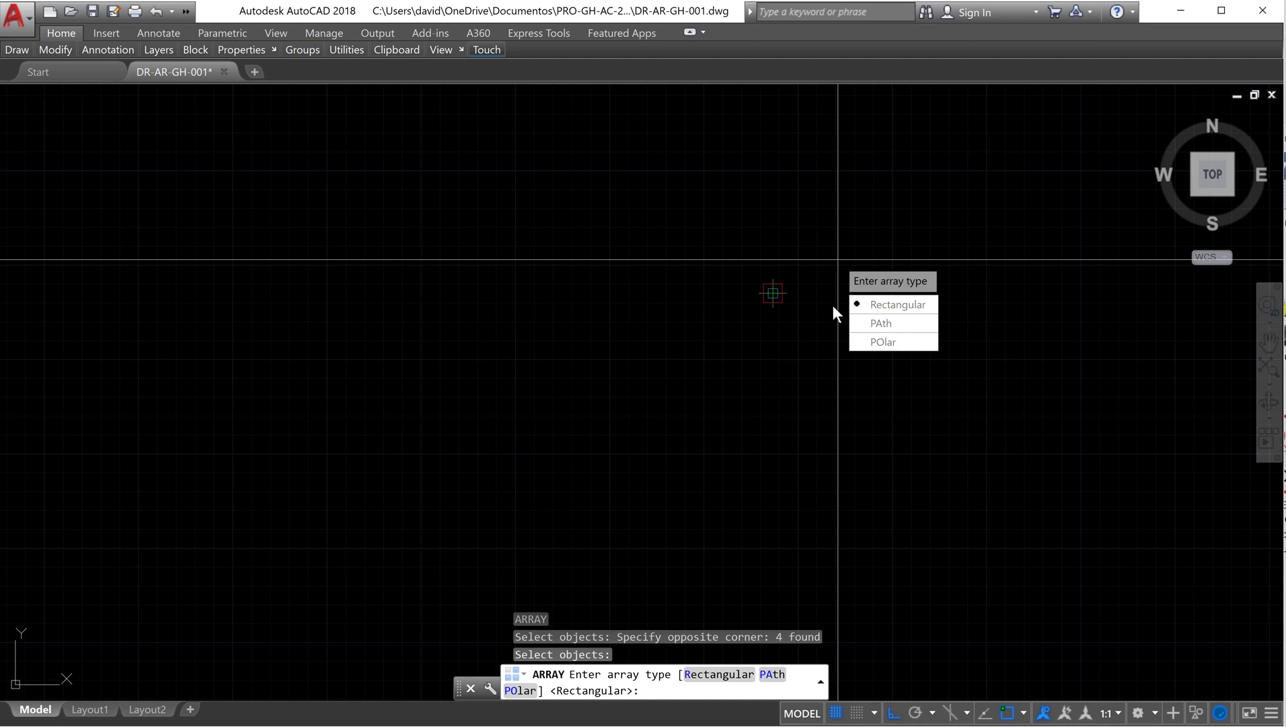
# - Make the array rectangular with 2 columns spaced 11'-3" apart
pyautogui.click(882, 304)
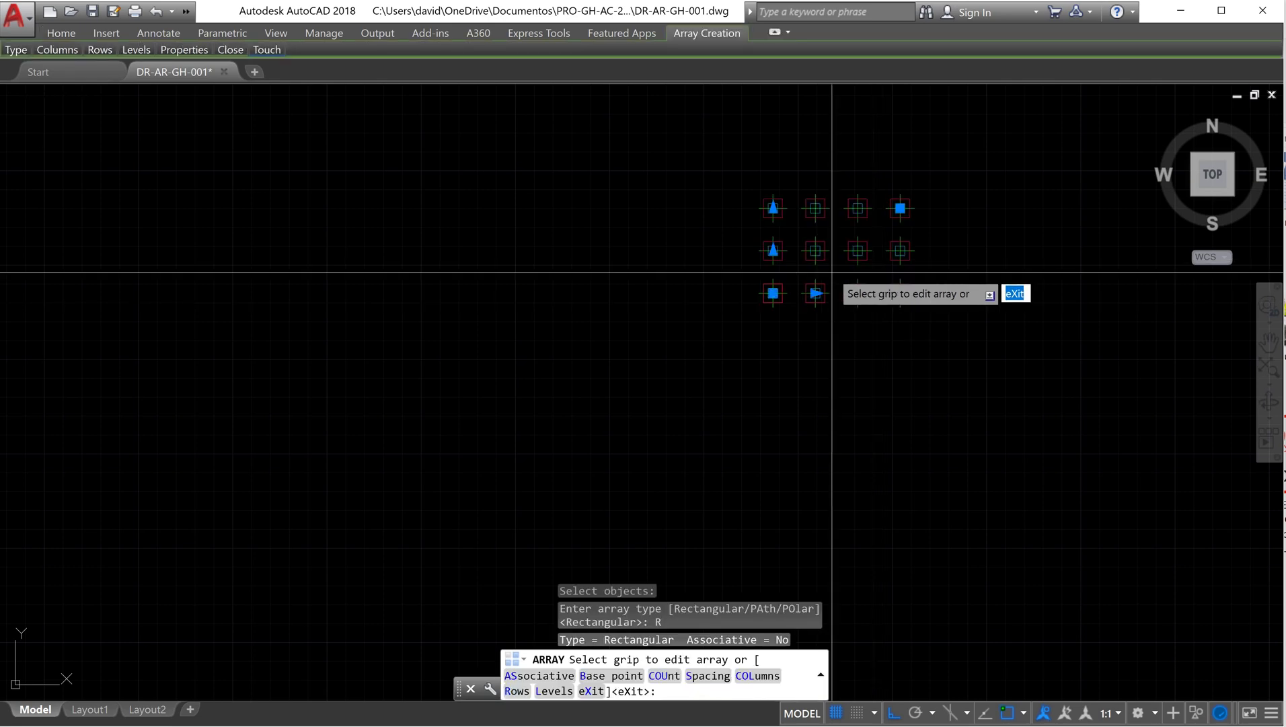
pyautogui.scroll(4, 858, 239)
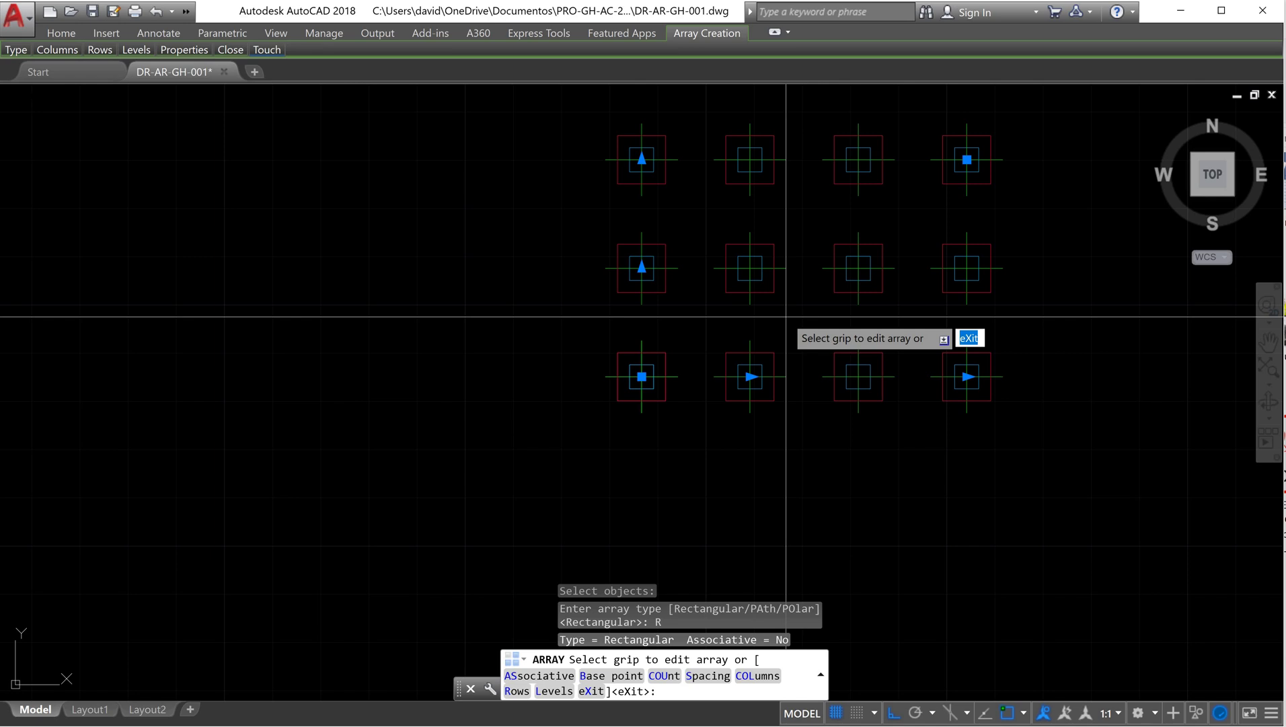
pyautogui.press('Down')
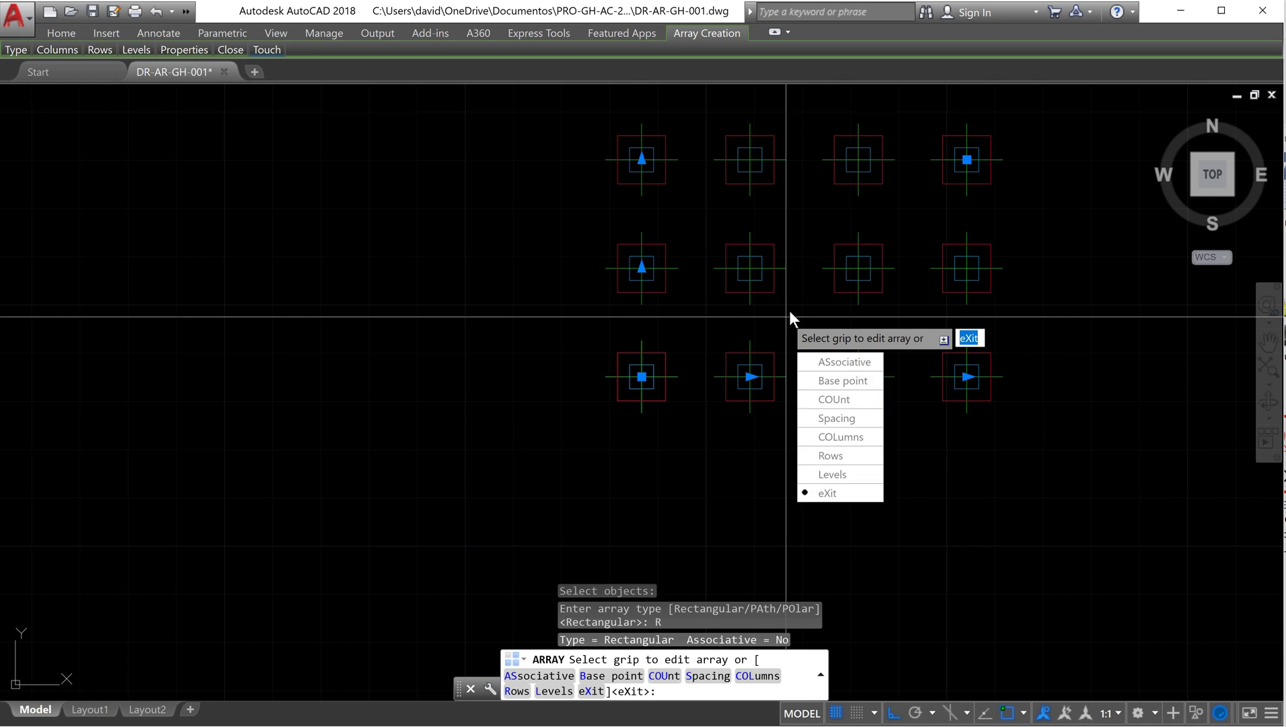
pyautogui.click(849, 436)
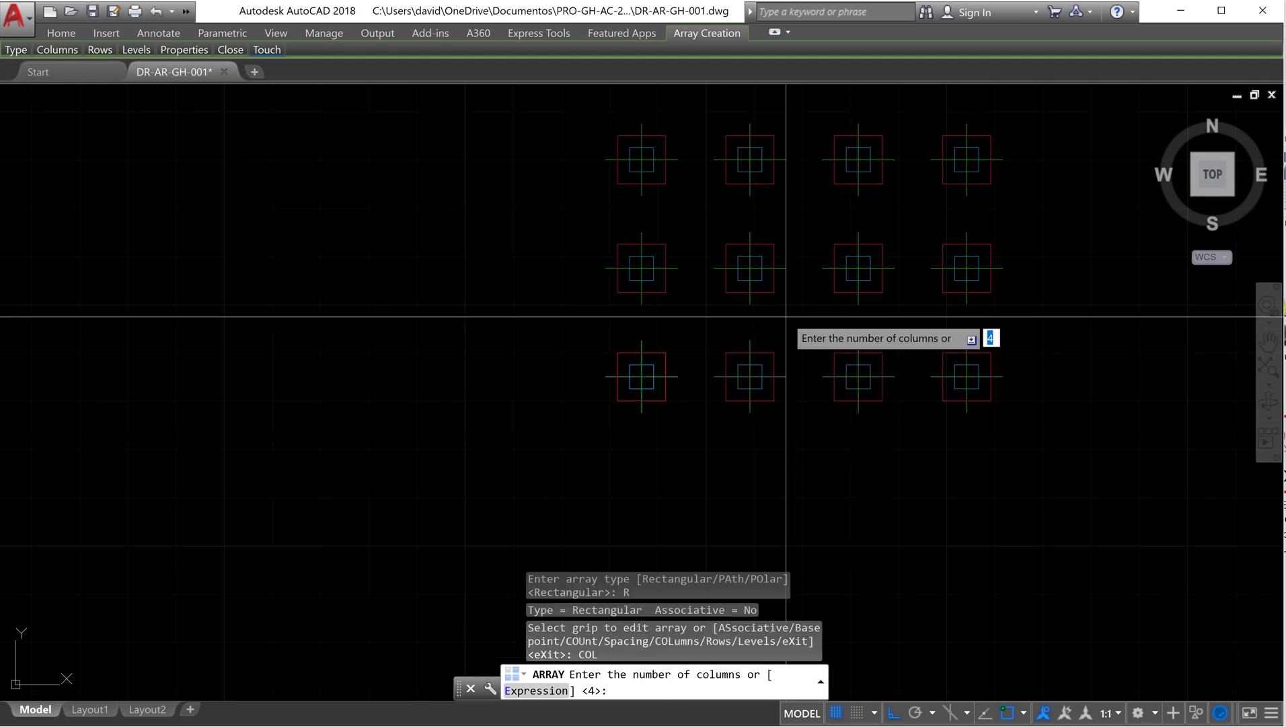
pyautogui.write('2')
pyautogui.press('Return')
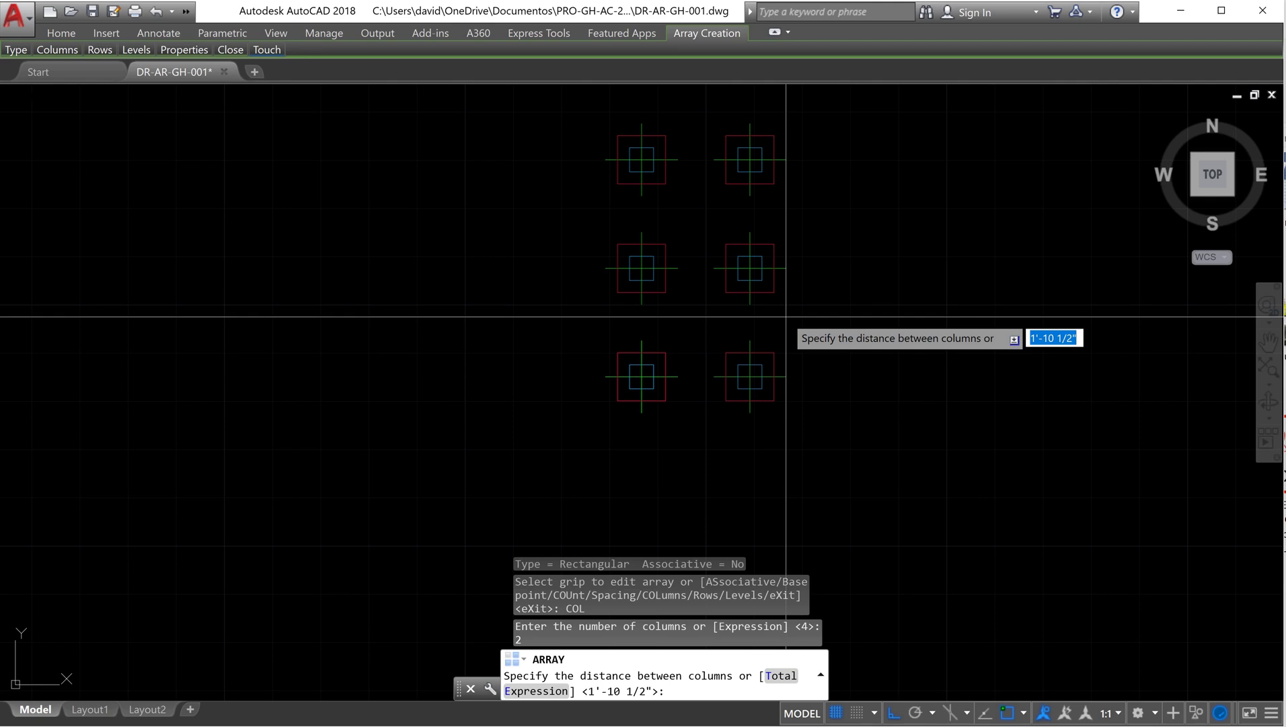
pyautogui.write('11')
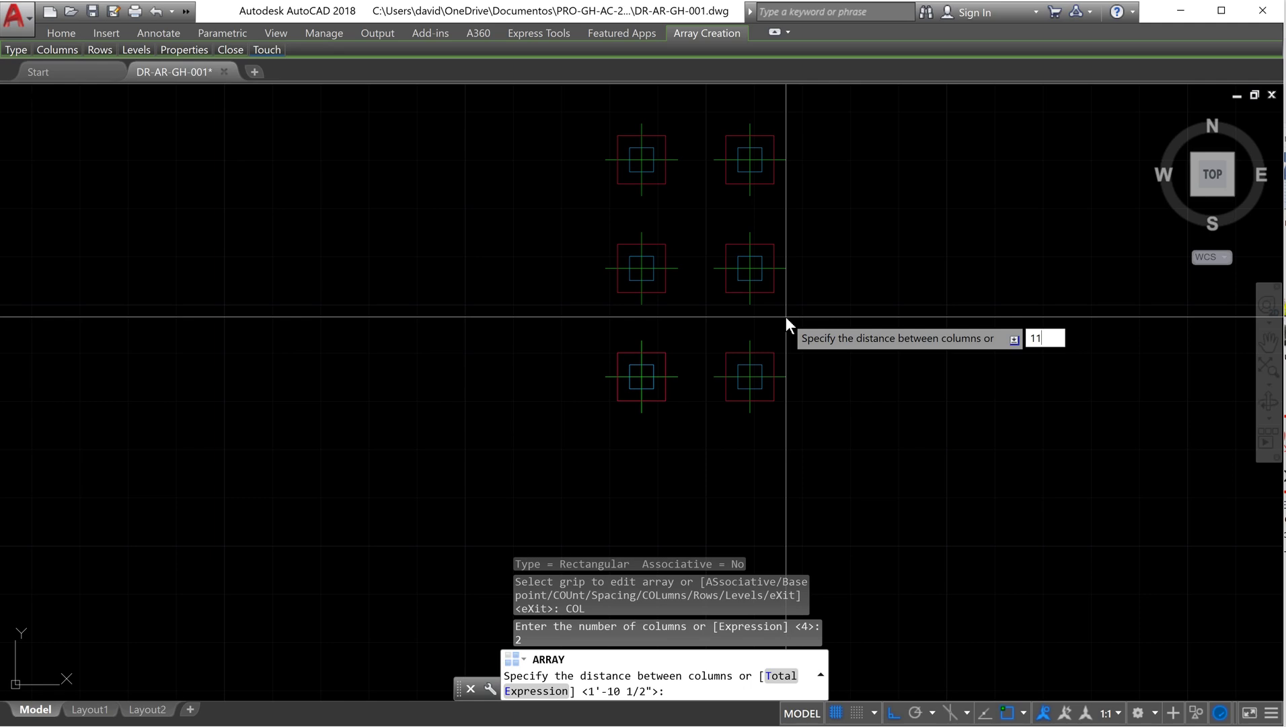
pyautogui.write('\'-3"')
pyautogui.press('Return')
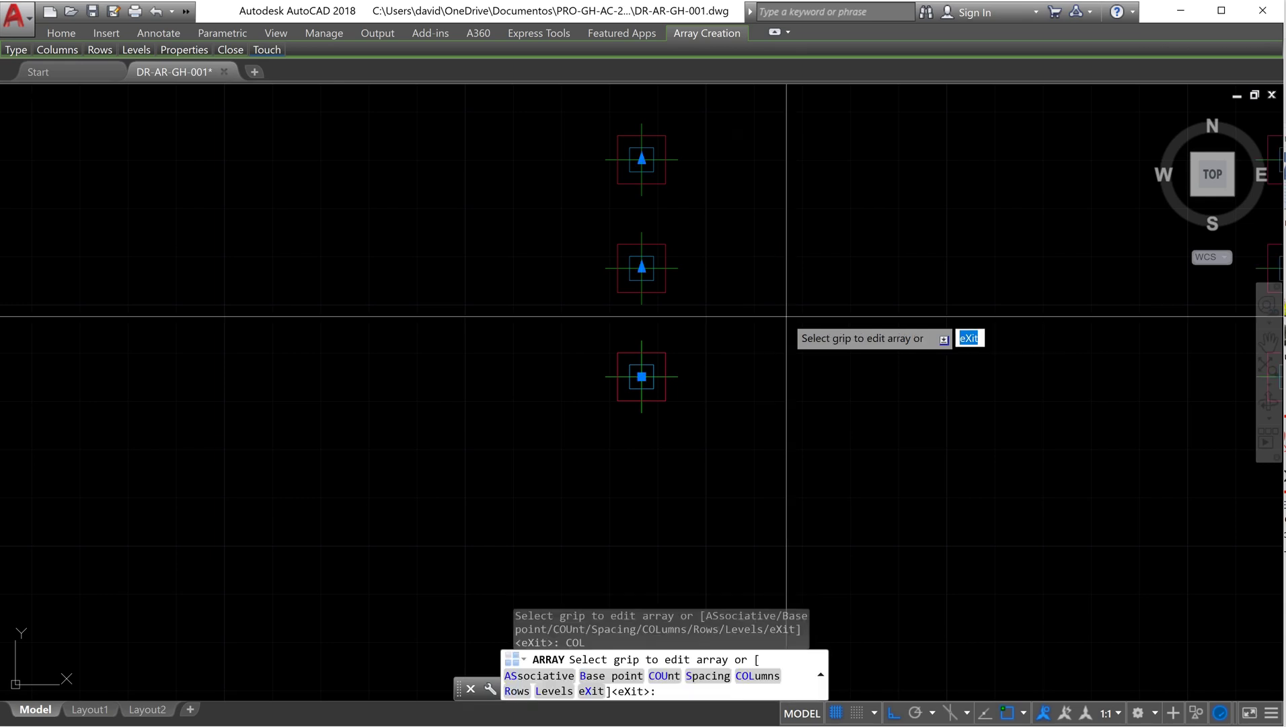
pyautogui.scroll(-2, 794, 313)
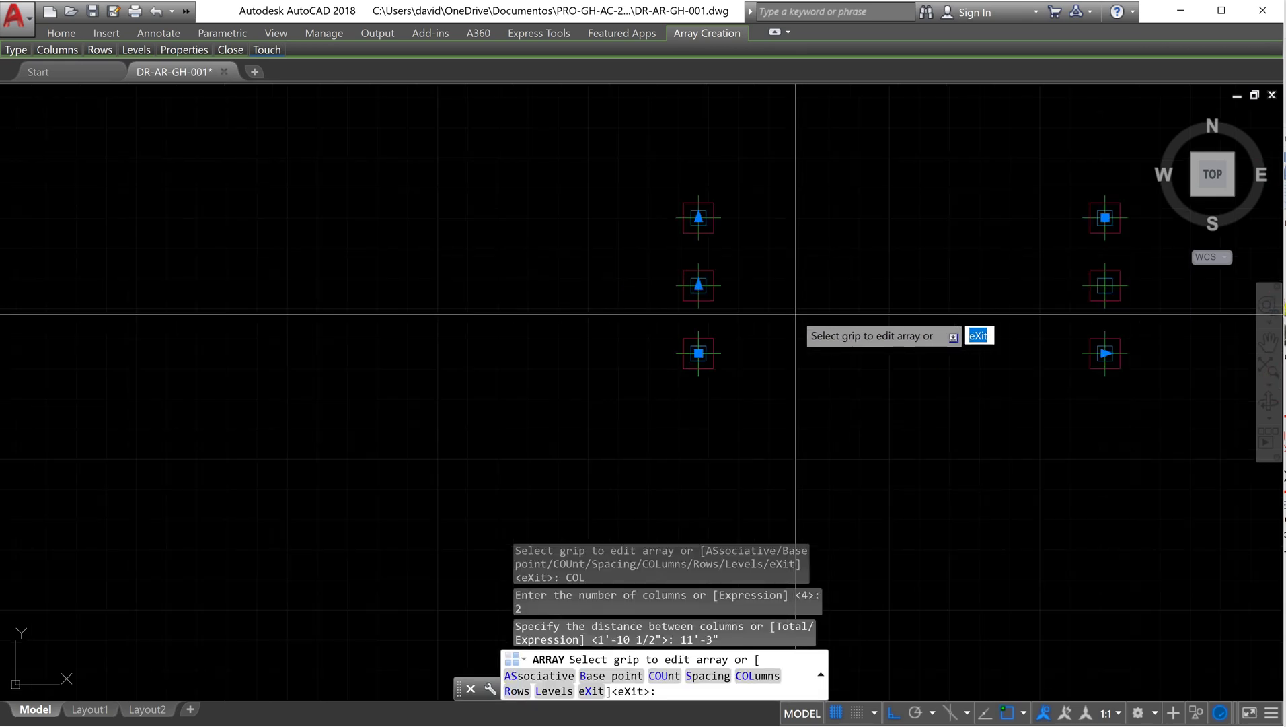
pyautogui.moveTo(795, 313); pyautogui.dragTo(677, 318, button='middle')
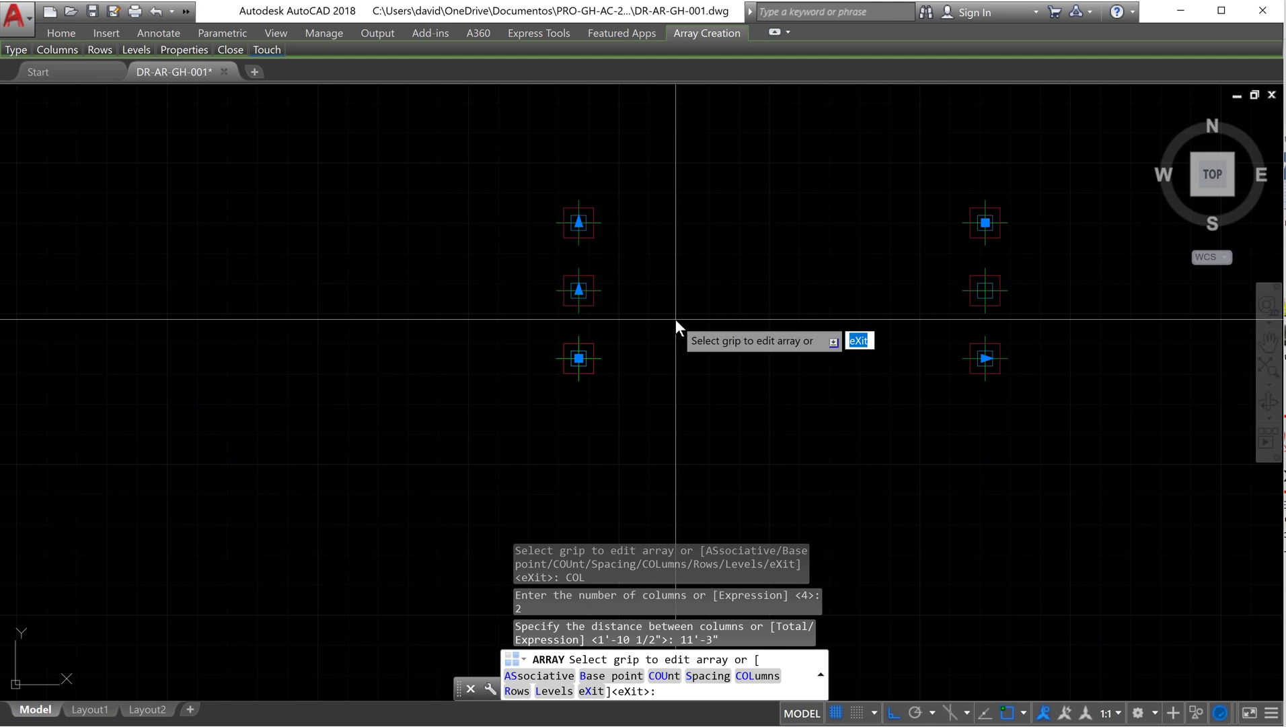
pyautogui.press('Down')
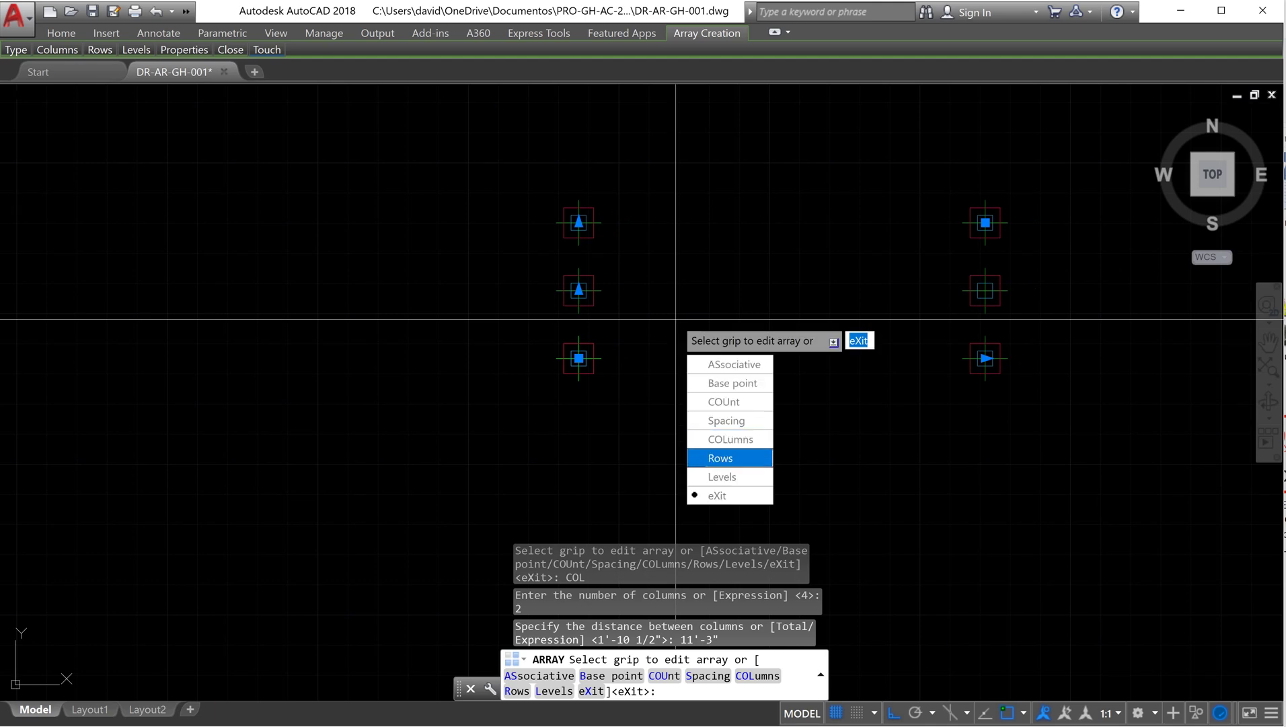
# - Set 2 rows spaced -18'-3" at zero elevation and finish the array
pyautogui.click(745, 456)
pyautogui.write('2')
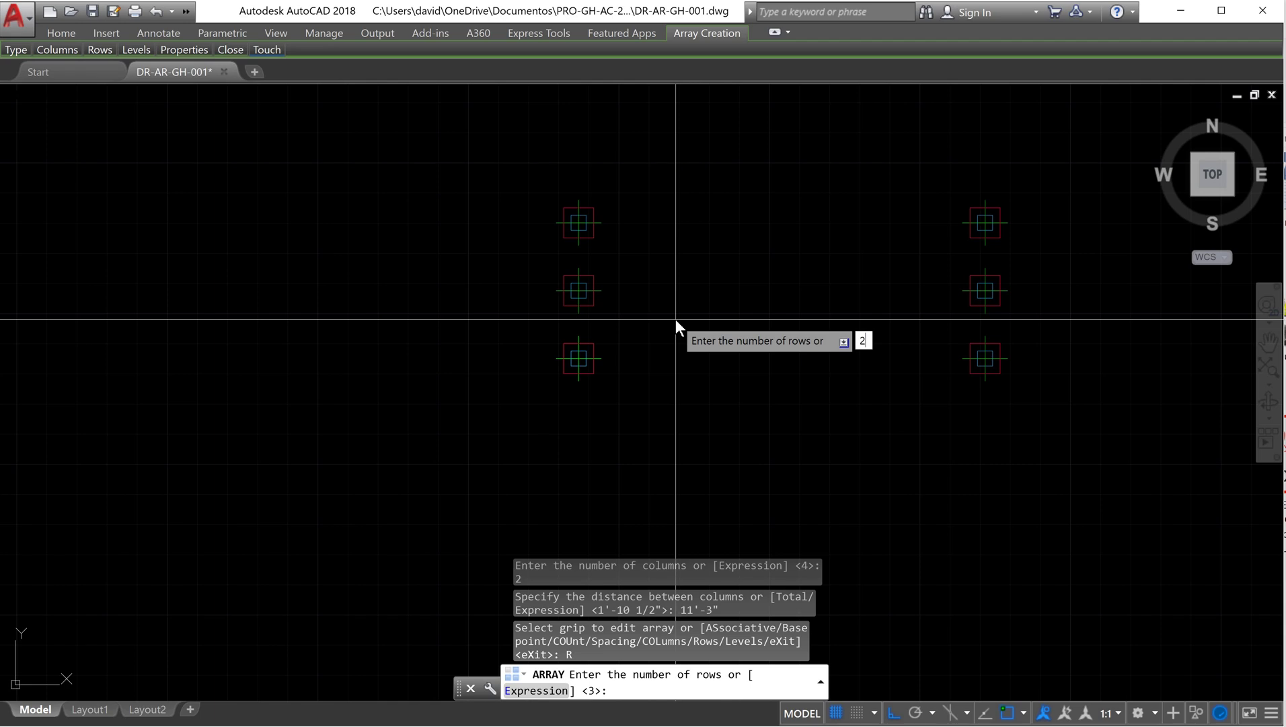
pyautogui.press('Return')
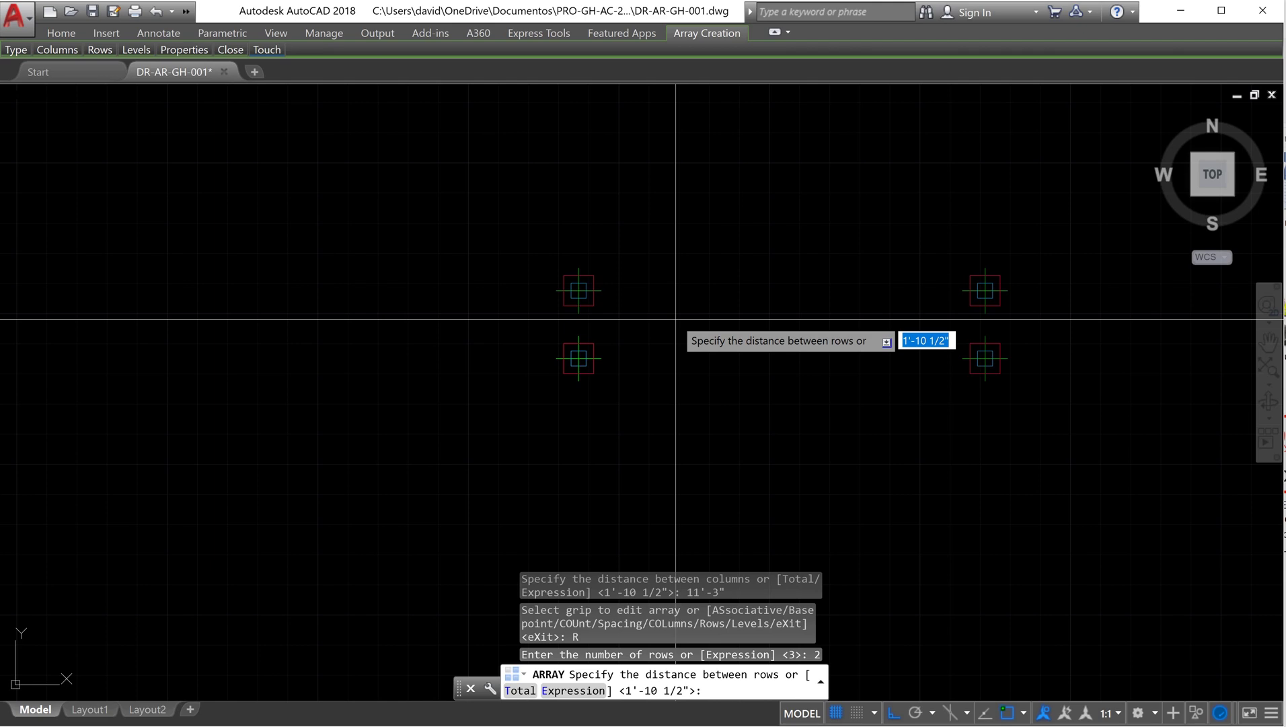
pyautogui.scroll(-1, 676, 319)
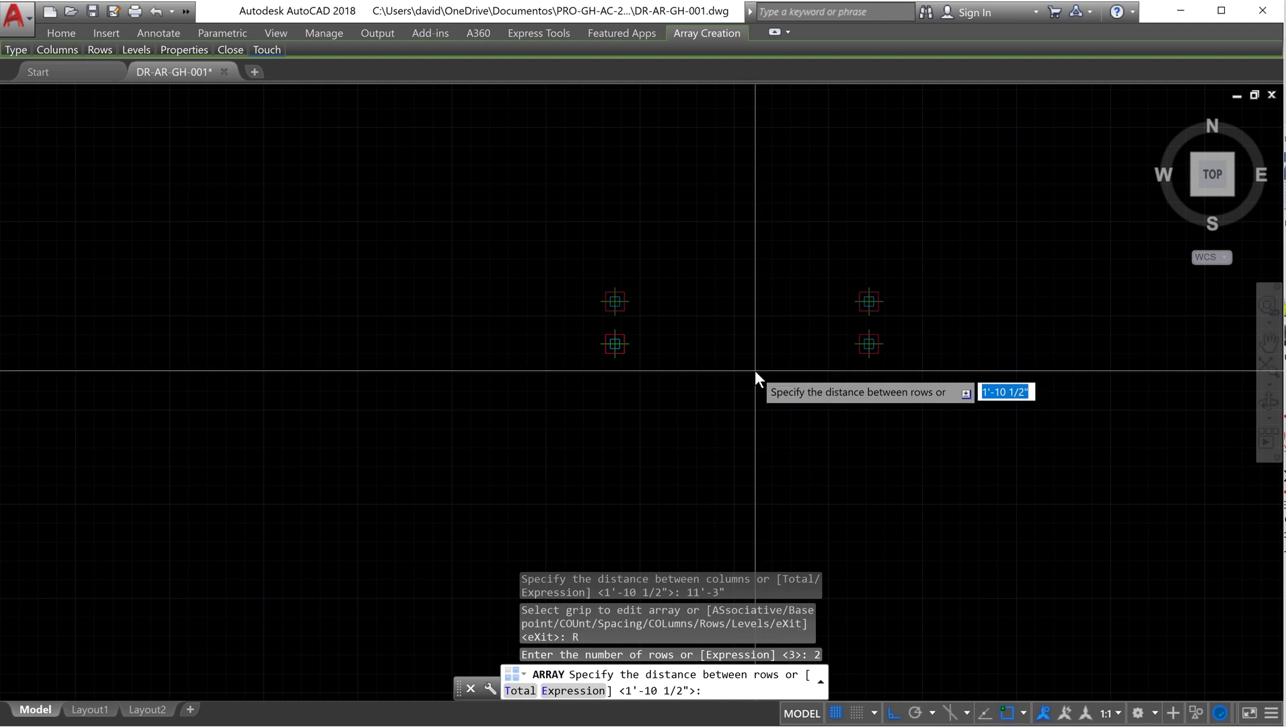
pyautogui.write('-18')
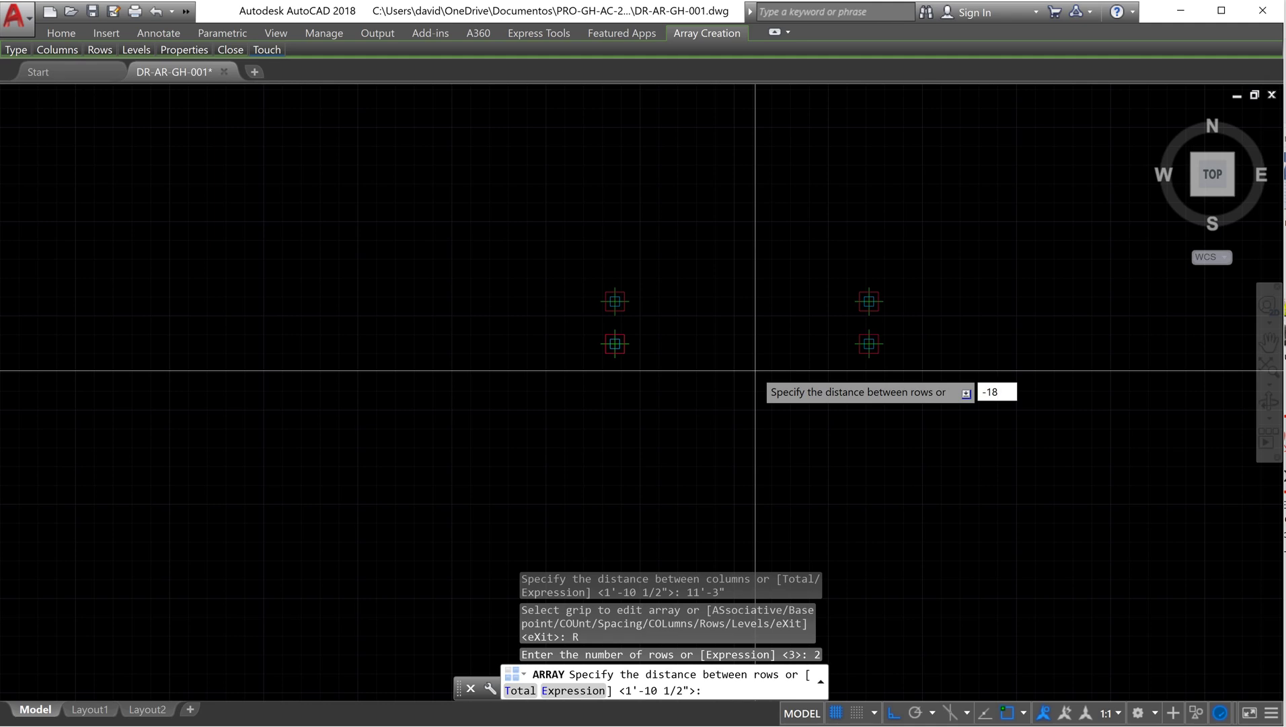
pyautogui.write('\'-3"')
pyautogui.press('Return')
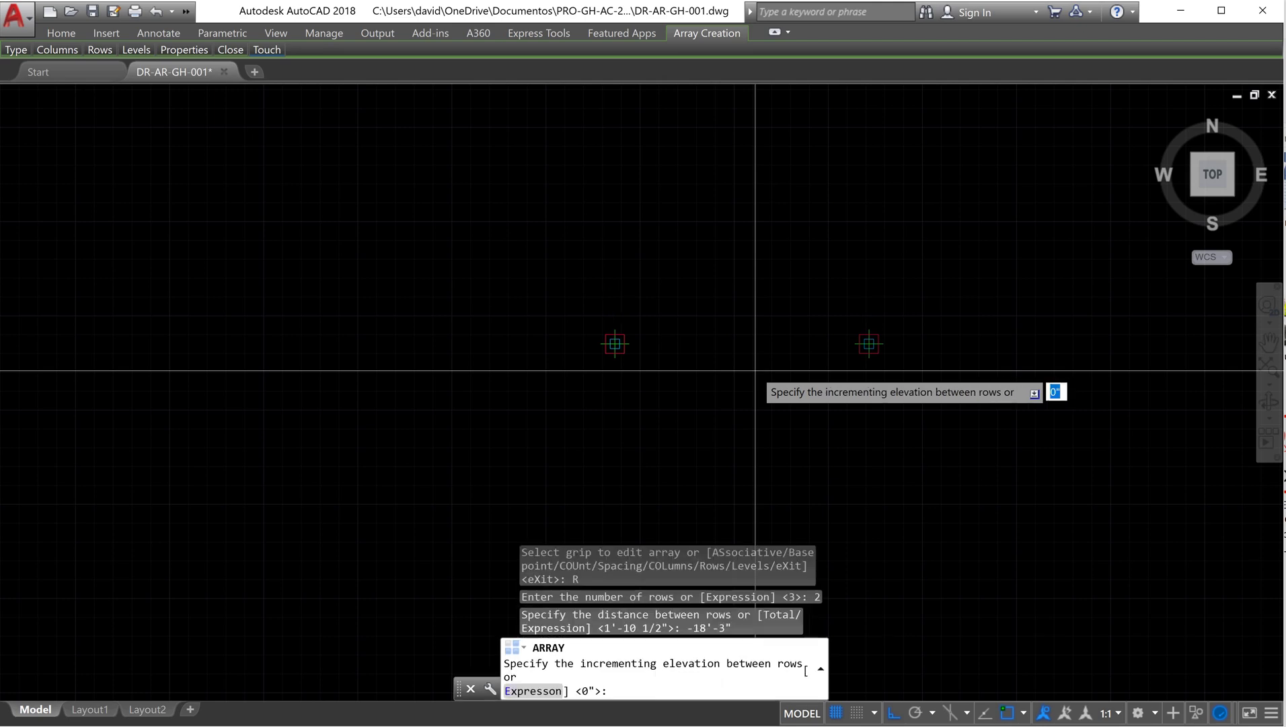
pyautogui.press('Return')
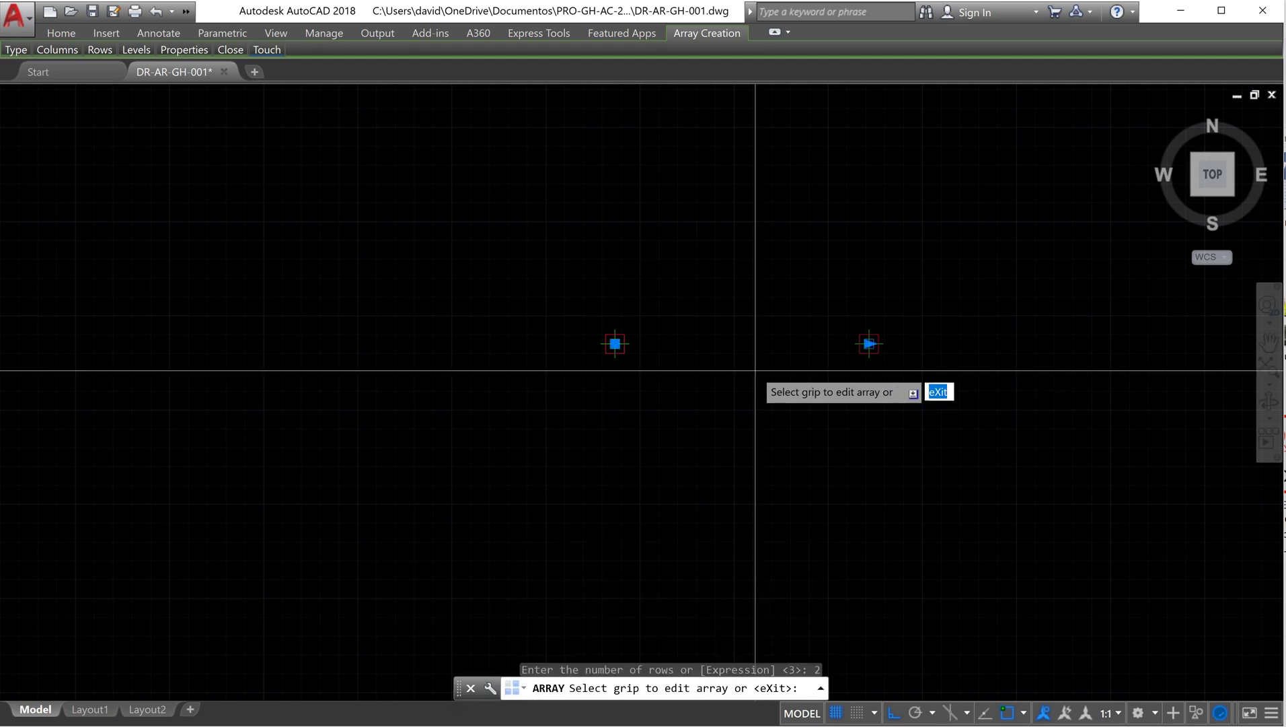
pyautogui.press('Return')
pyautogui.scroll(-3, 744, 337)
pyautogui.scroll(-4, 773, 343)
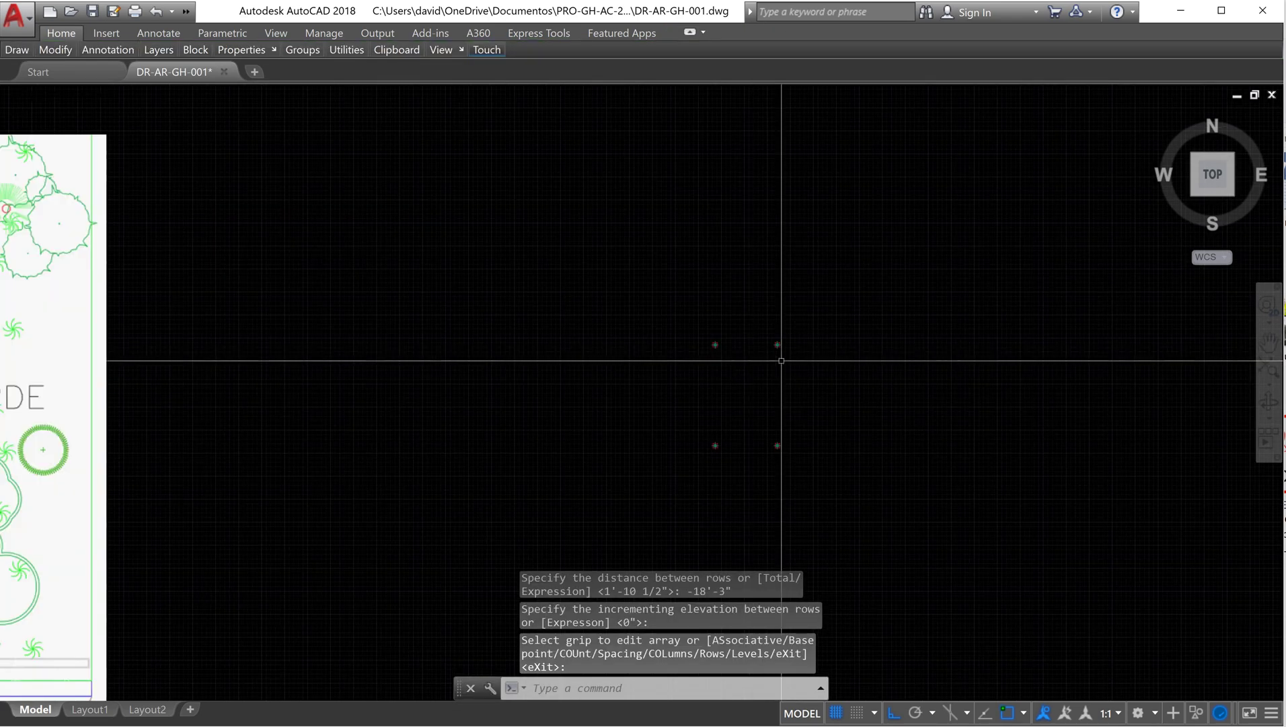
pyautogui.scroll(2, 792, 365)
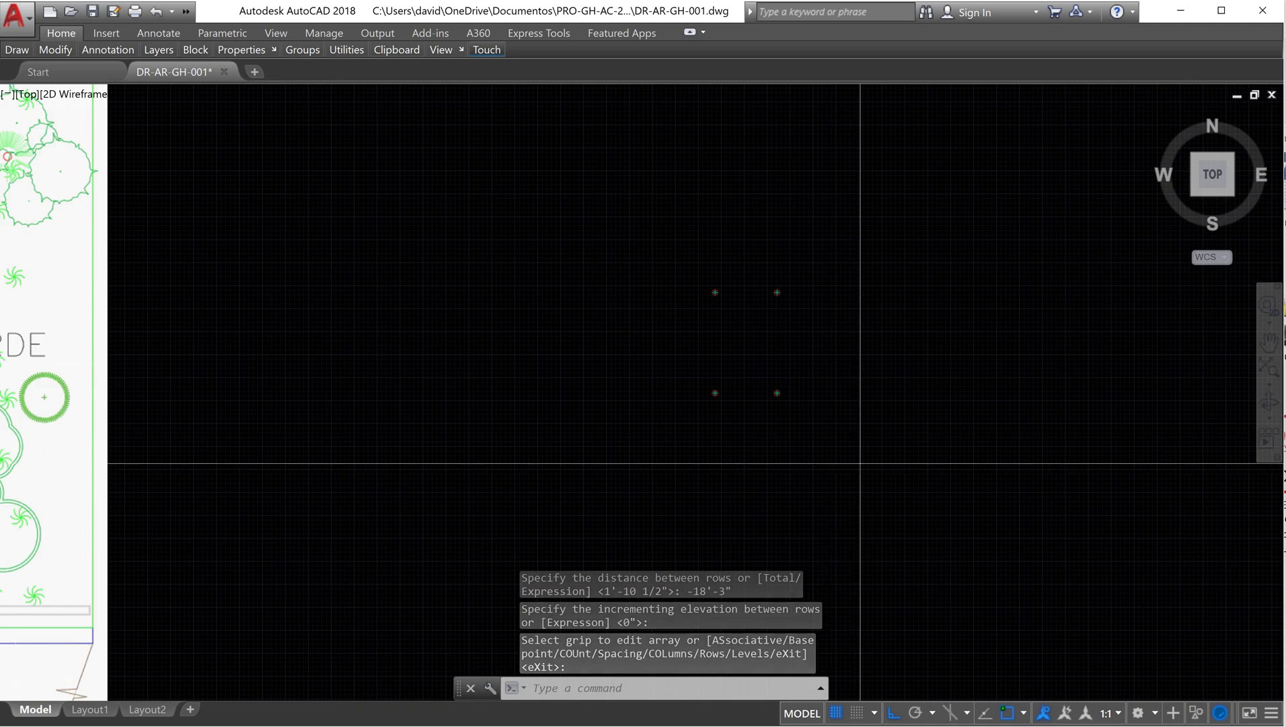
pyautogui.click(856, 460)
pyautogui.scroll(-4, 524, 403)
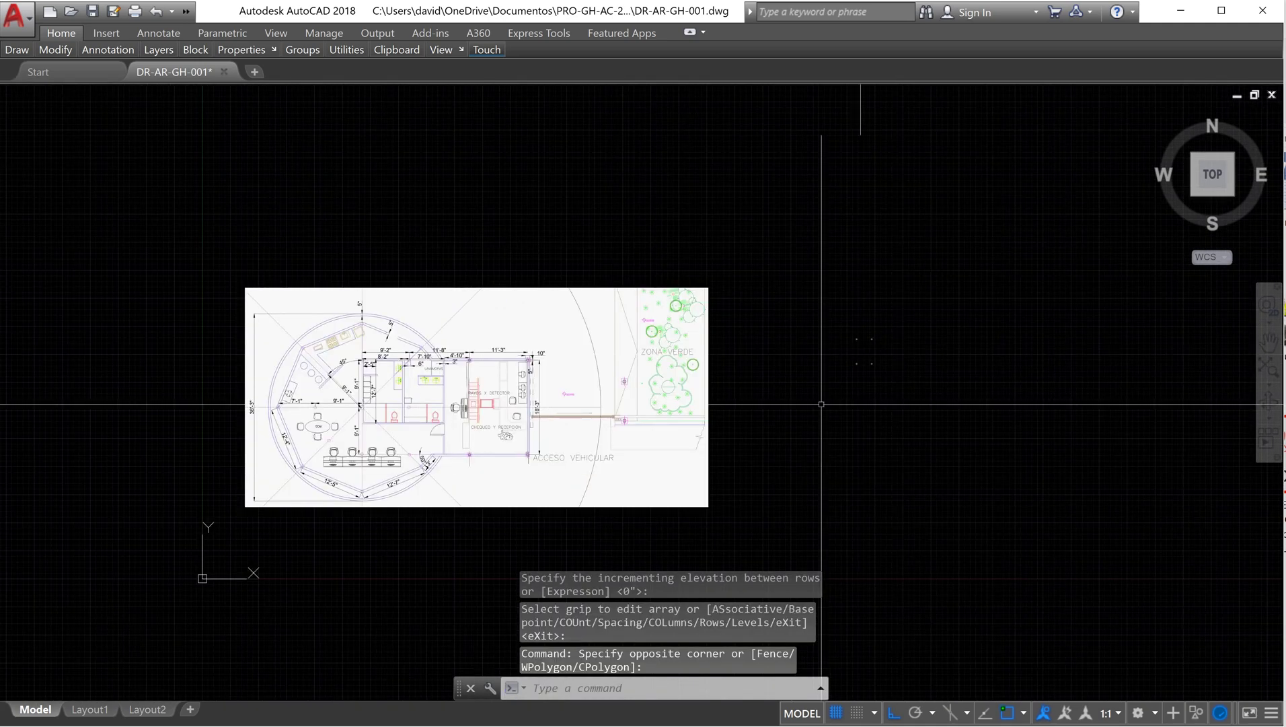
pyautogui.scroll(2, 415, 373)
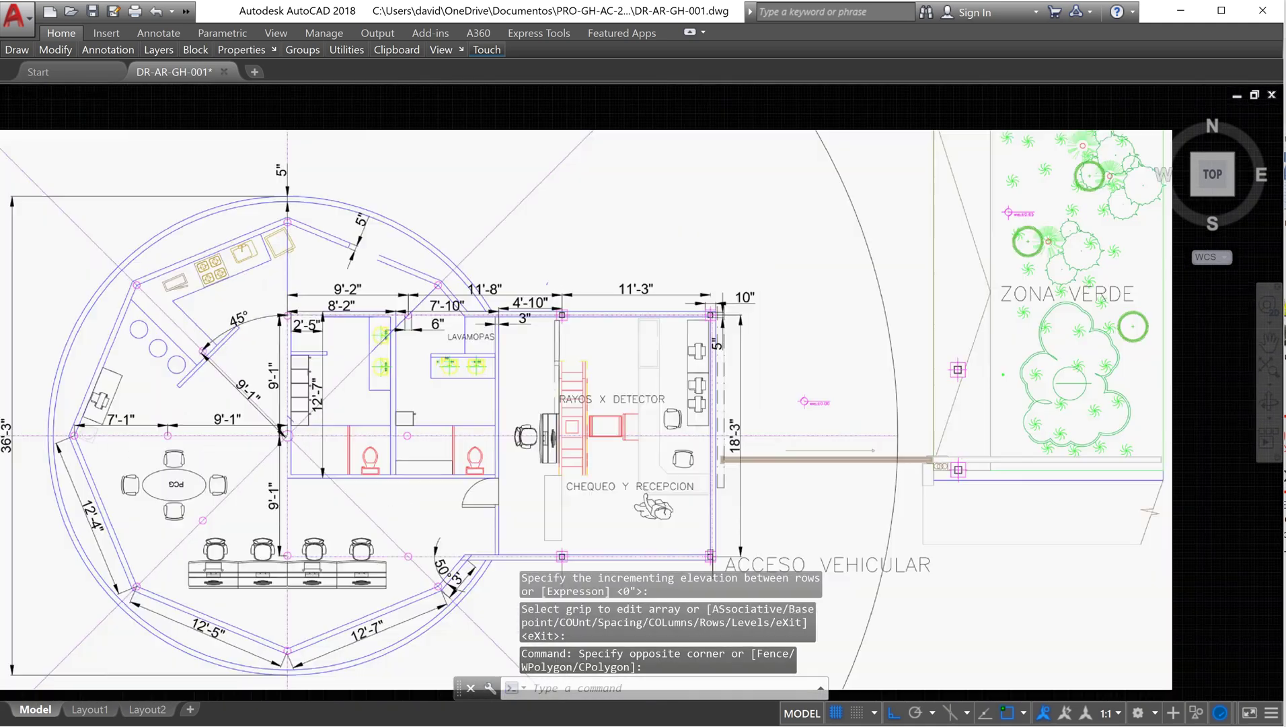
pyautogui.scroll(2, 470, 484)
pyautogui.scroll(-4, 395, 276)
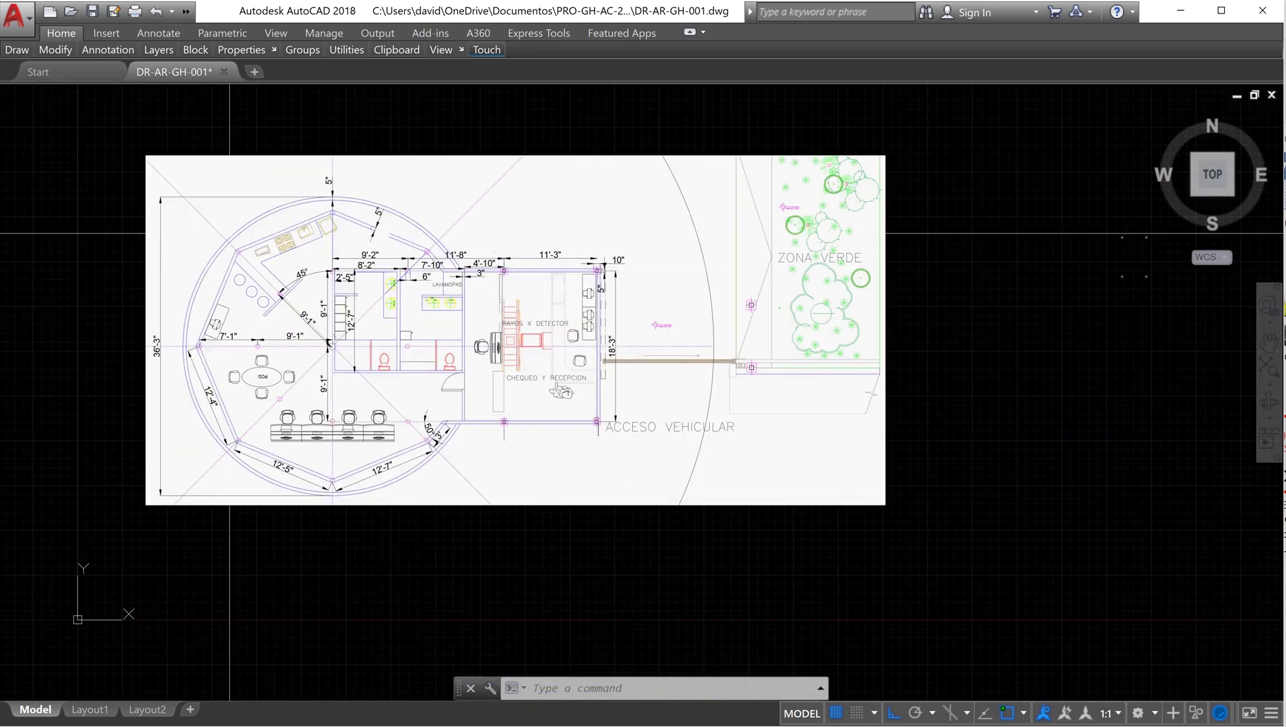
pyautogui.scroll(2, 321, 363)
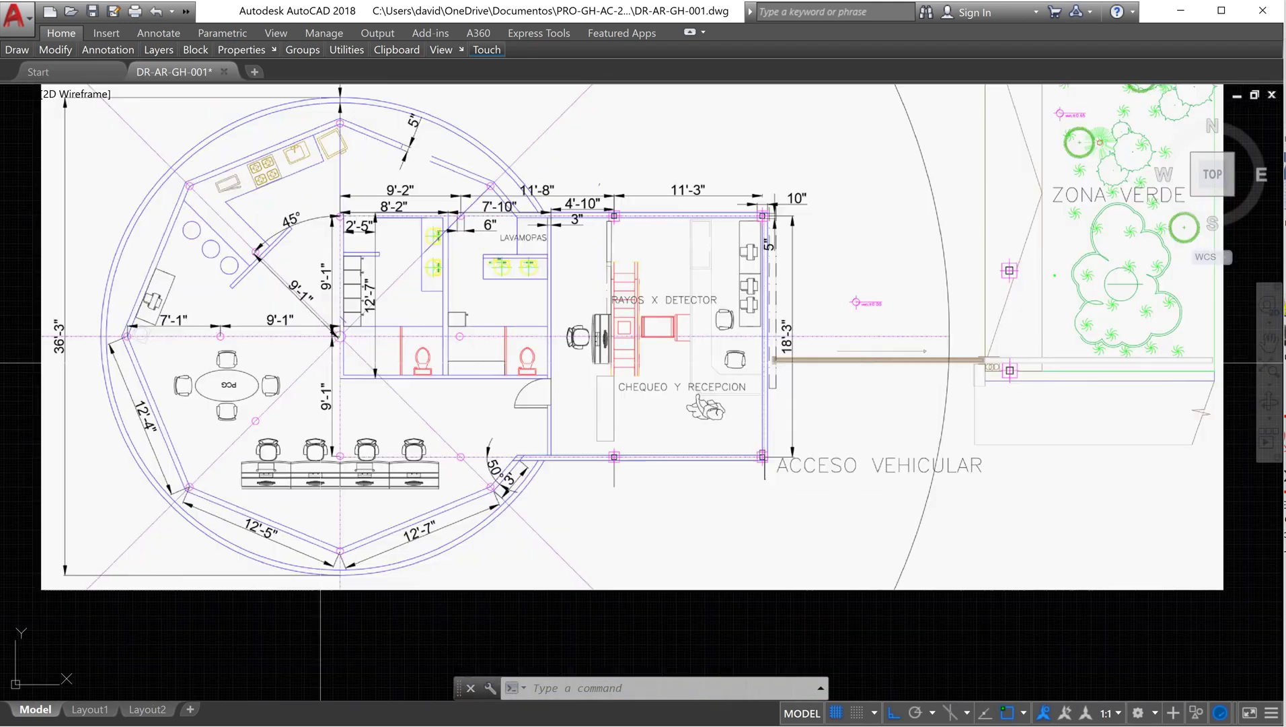
pyautogui.scroll(2, 332, 350)
pyautogui.moveTo(332, 377); pyautogui.dragTo(334, 420, button='middle')
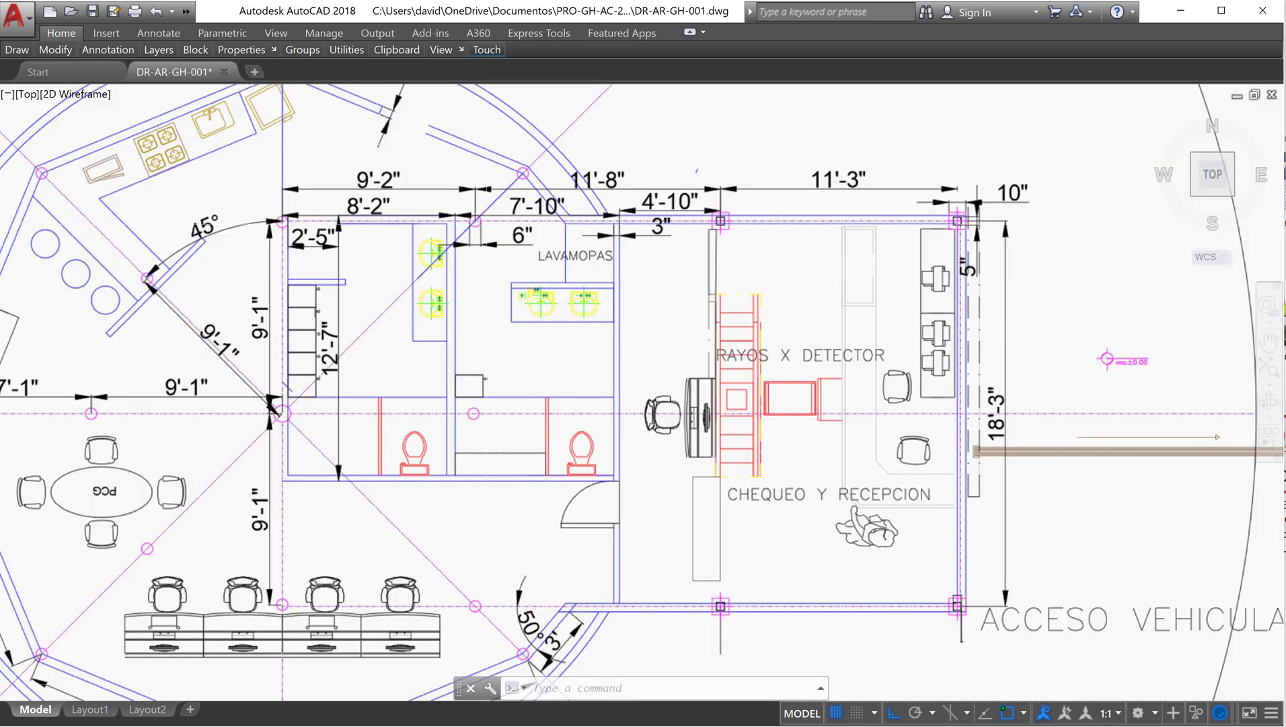
pyautogui.scroll(-2, 296, 316)
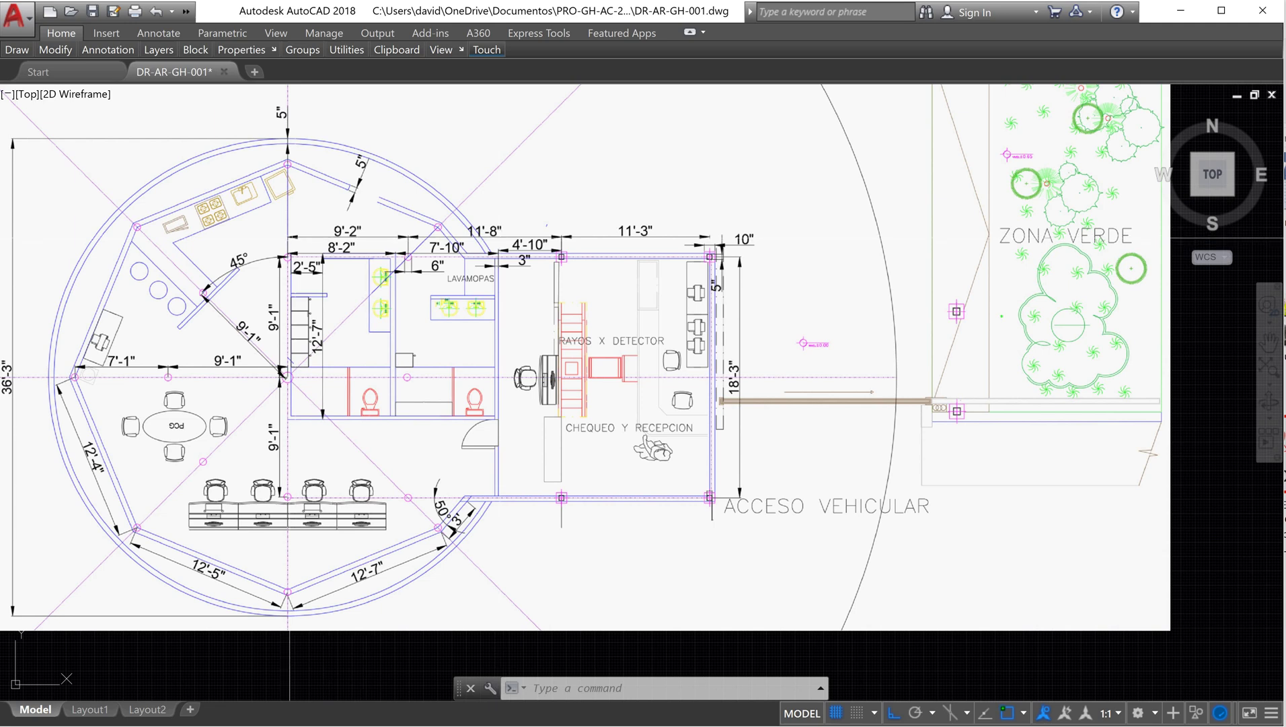
pyautogui.scroll(-4, 191, 305)
pyautogui.scroll(12, 712, 267)
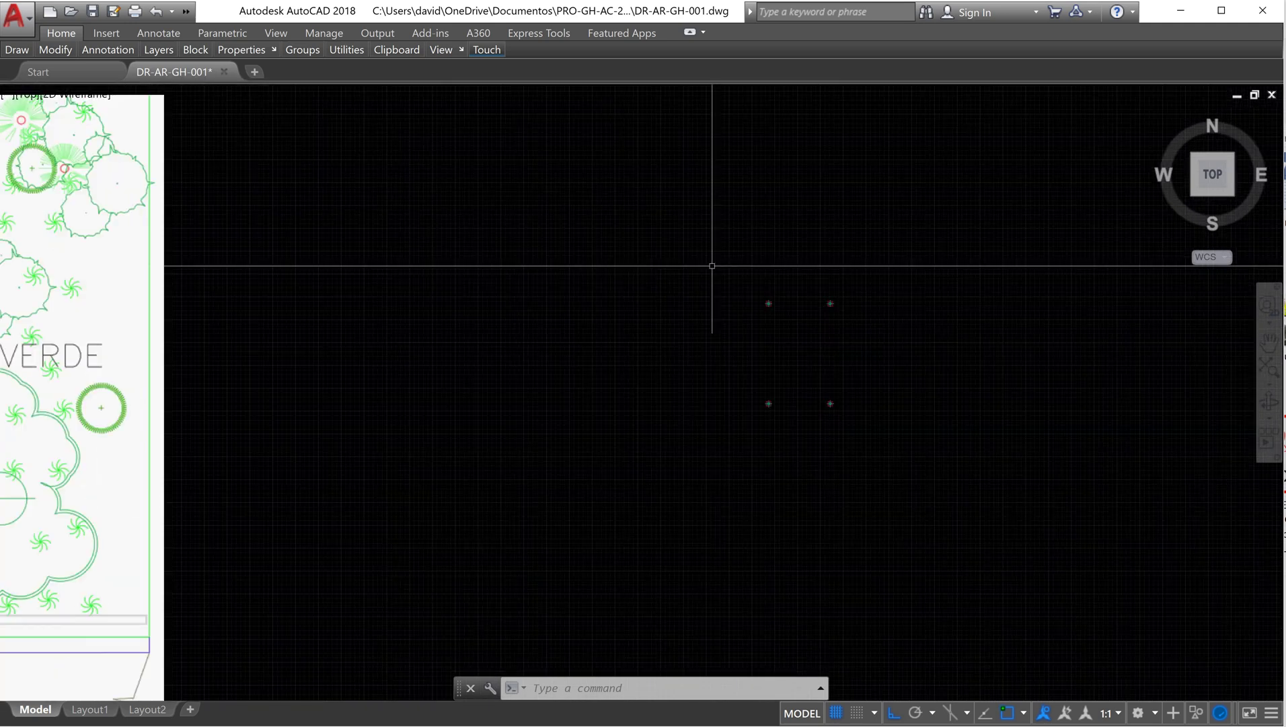
# - Draw a 3" radius circle centred on the column marker's midpoint
pyautogui.scroll(4, 809, 293)
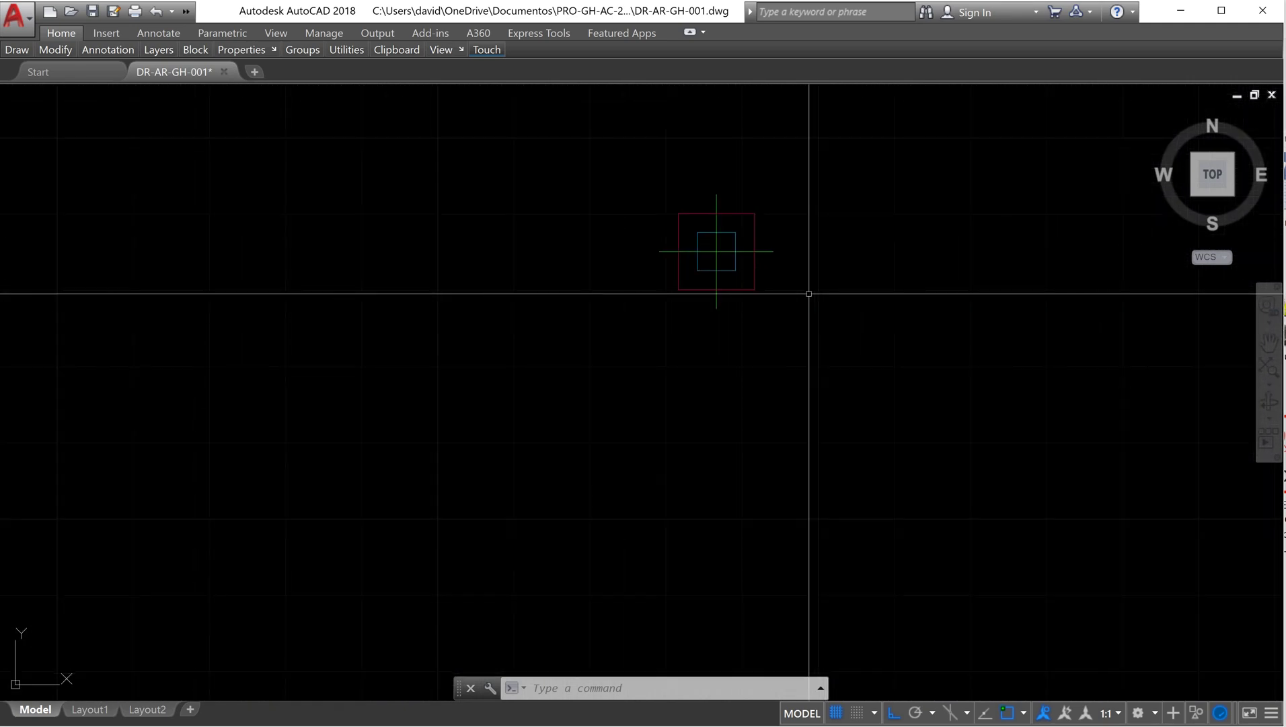
pyautogui.write('c')
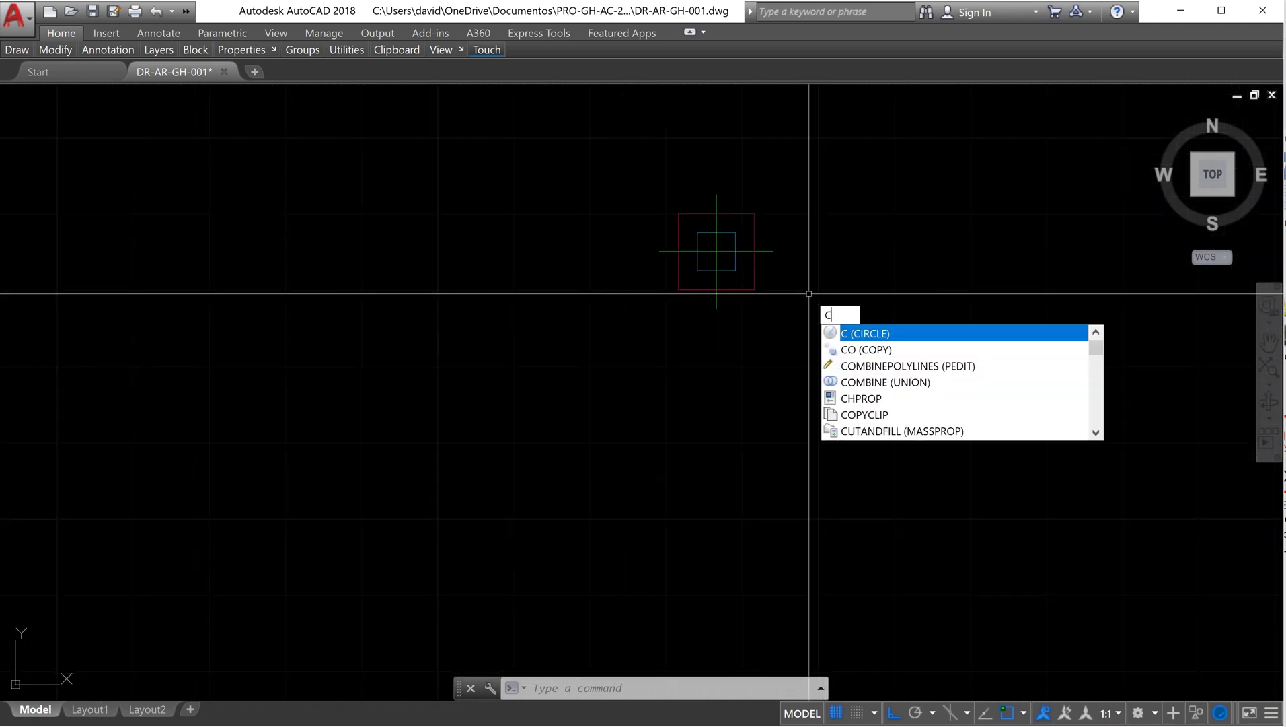
pyautogui.press('Return')
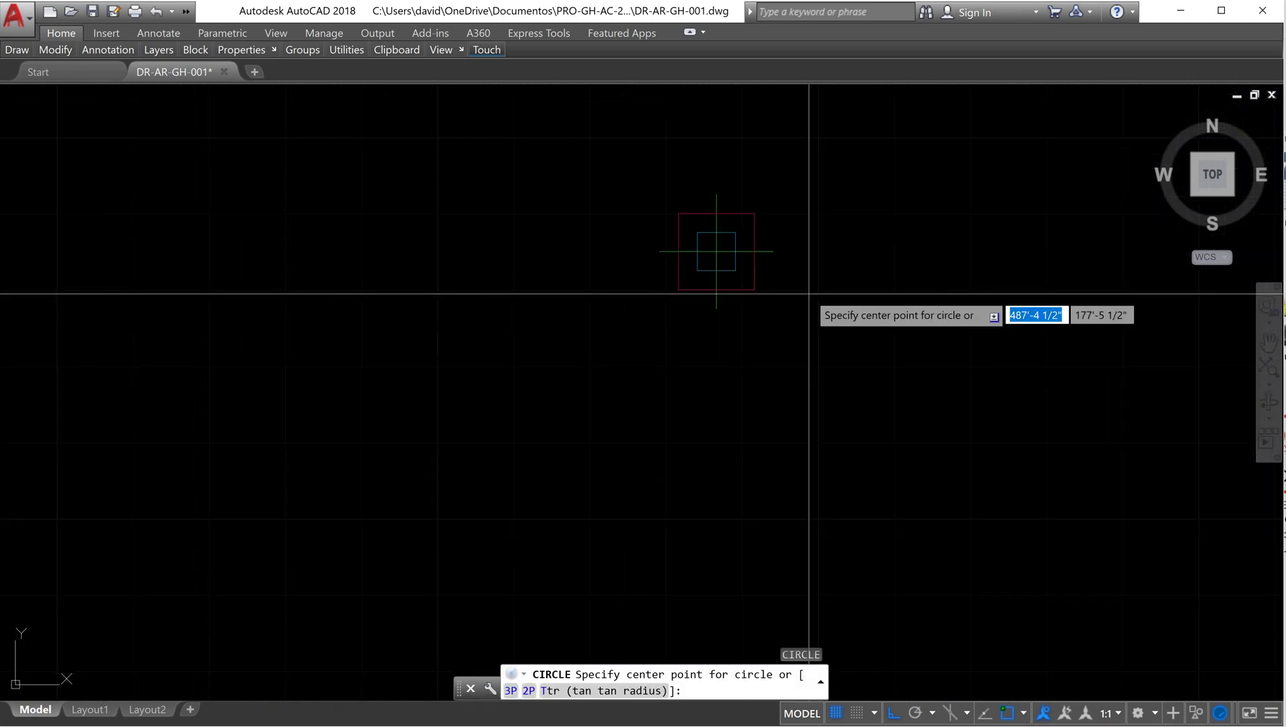
pyautogui.click(716, 250)
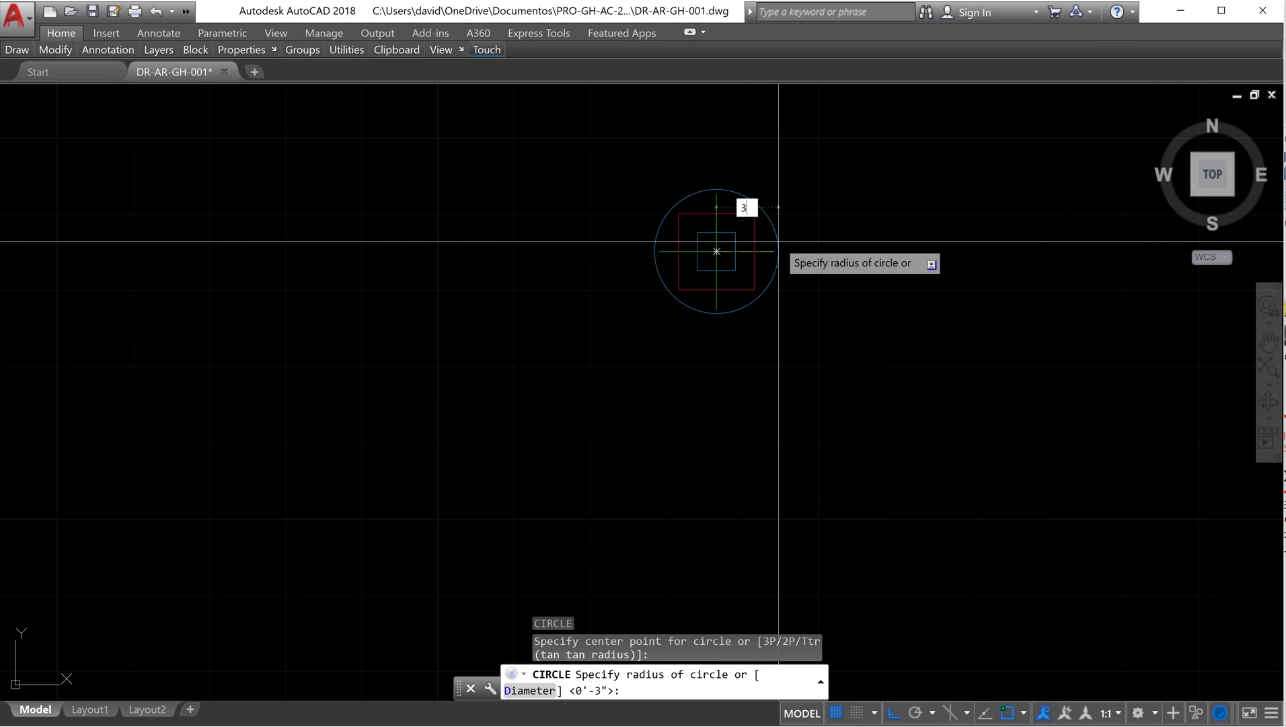
pyautogui.write('"')
pyautogui.press('Return')
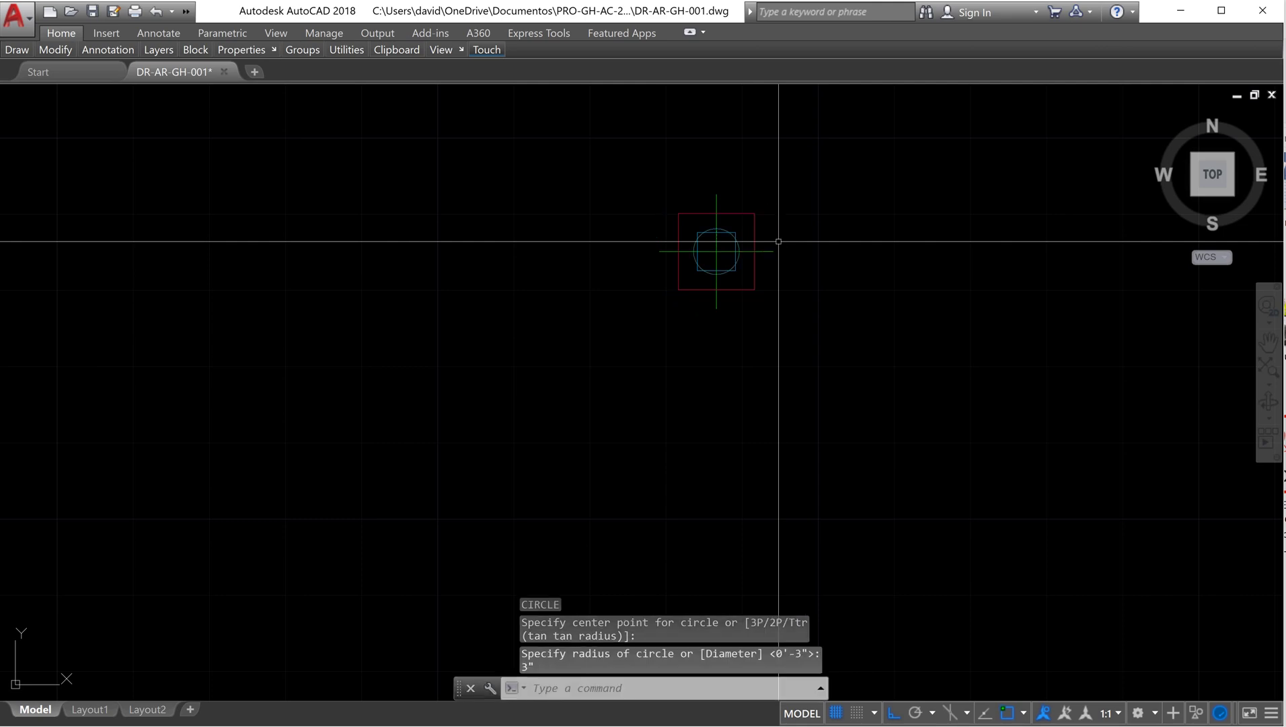
# - Select the new circle together with its horizontal and vertical centre lines
pyautogui.scroll(4, 740, 232)
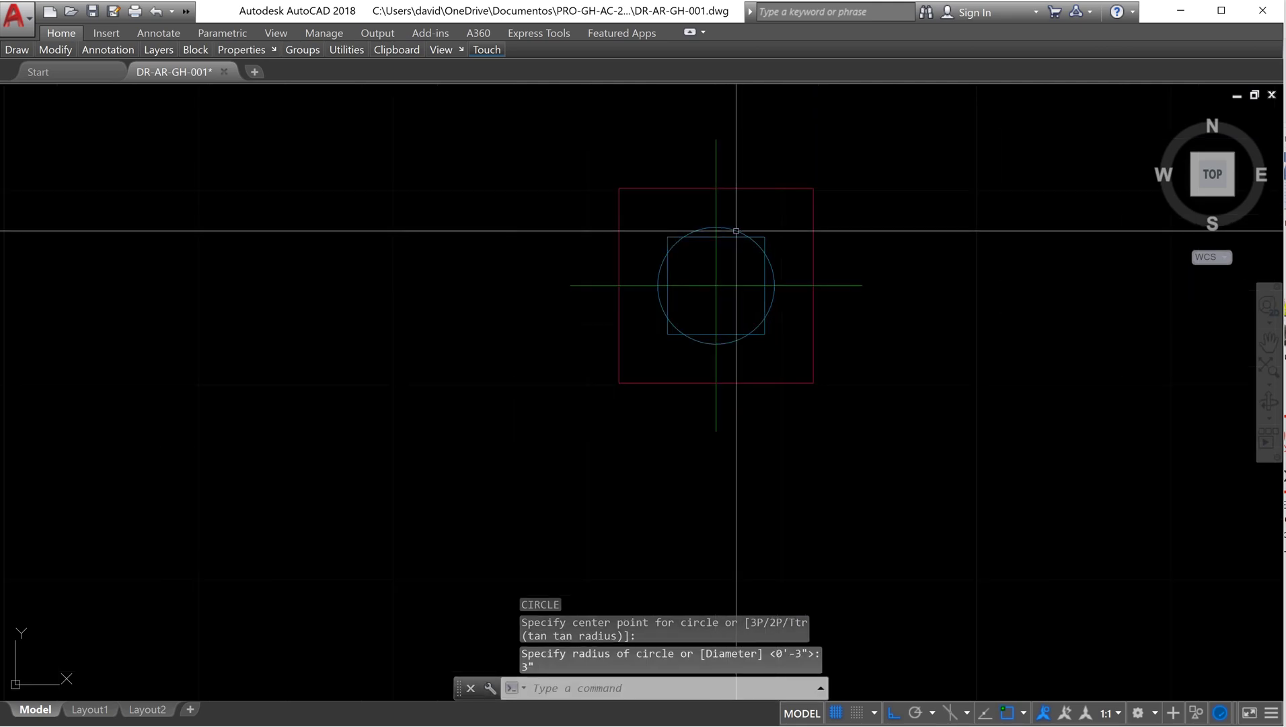
pyautogui.click(736, 231)
pyautogui.click(841, 286)
pyautogui.click(865, 311)
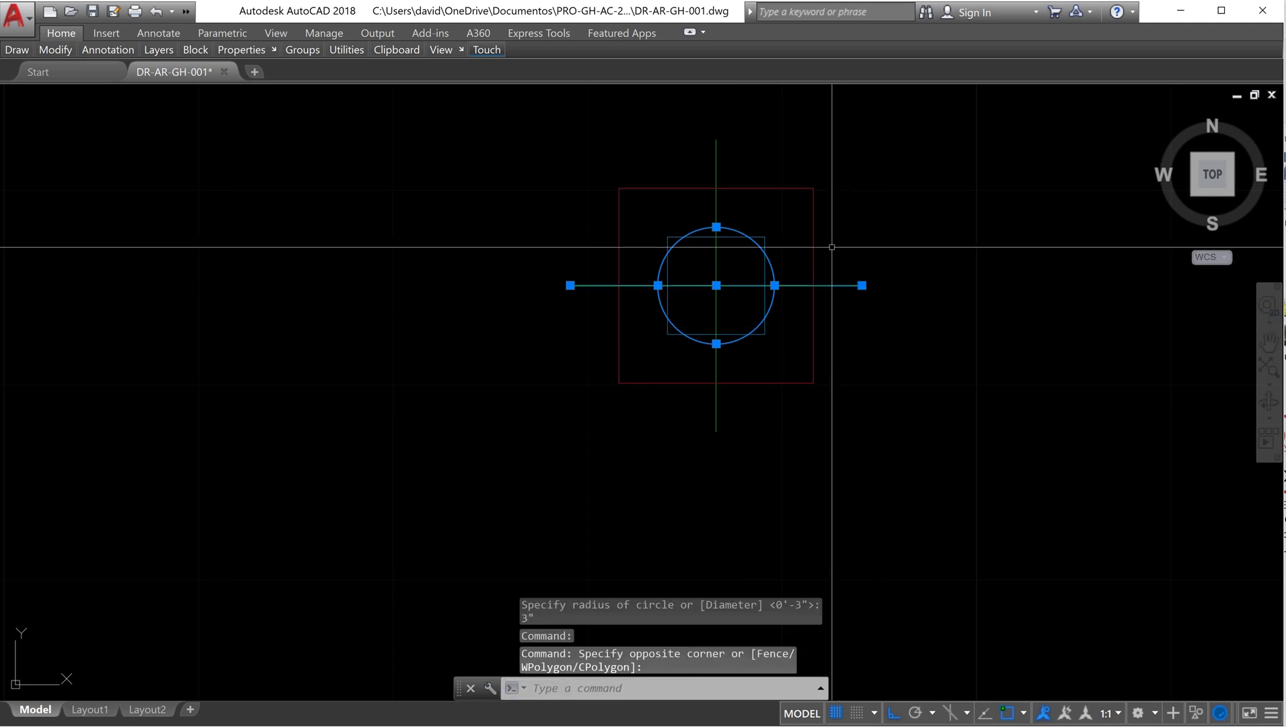
pyautogui.click(749, 143)
pyautogui.click(716, 138)
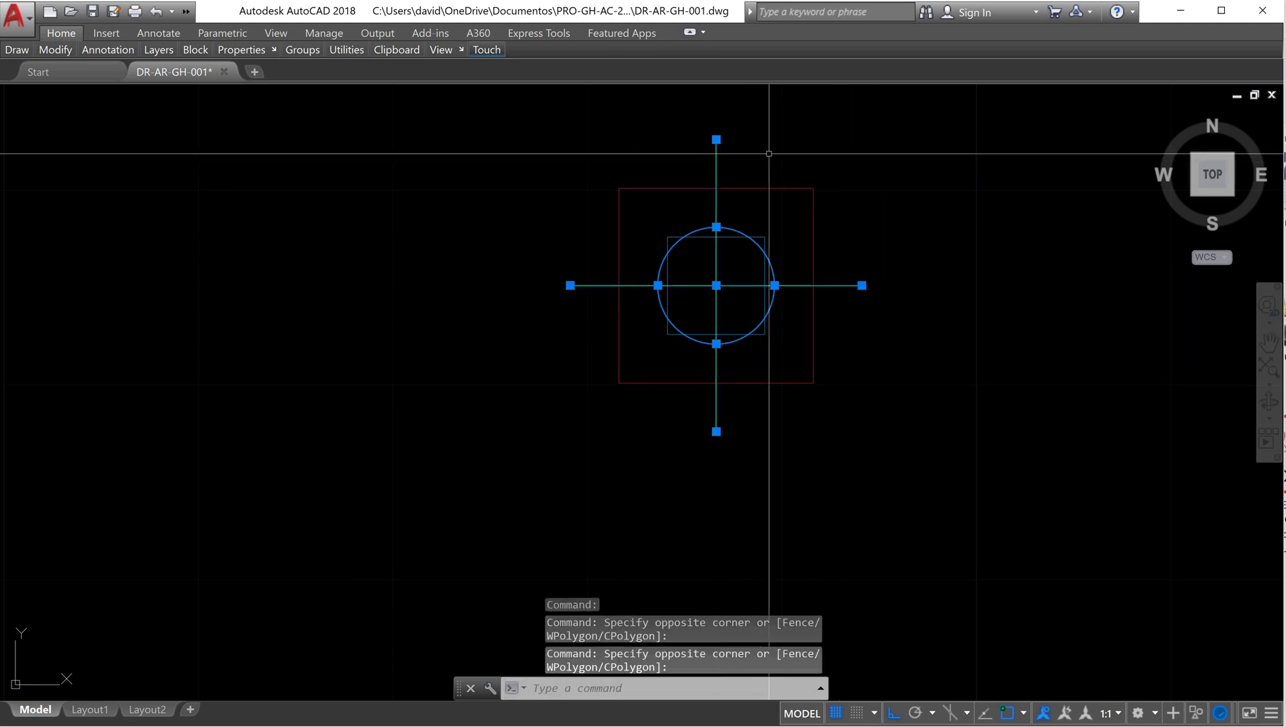
# - Copy the circle and centre lines 11'-8" and 20'-10" to the left from the circle centre
pyautogui.write('CO')
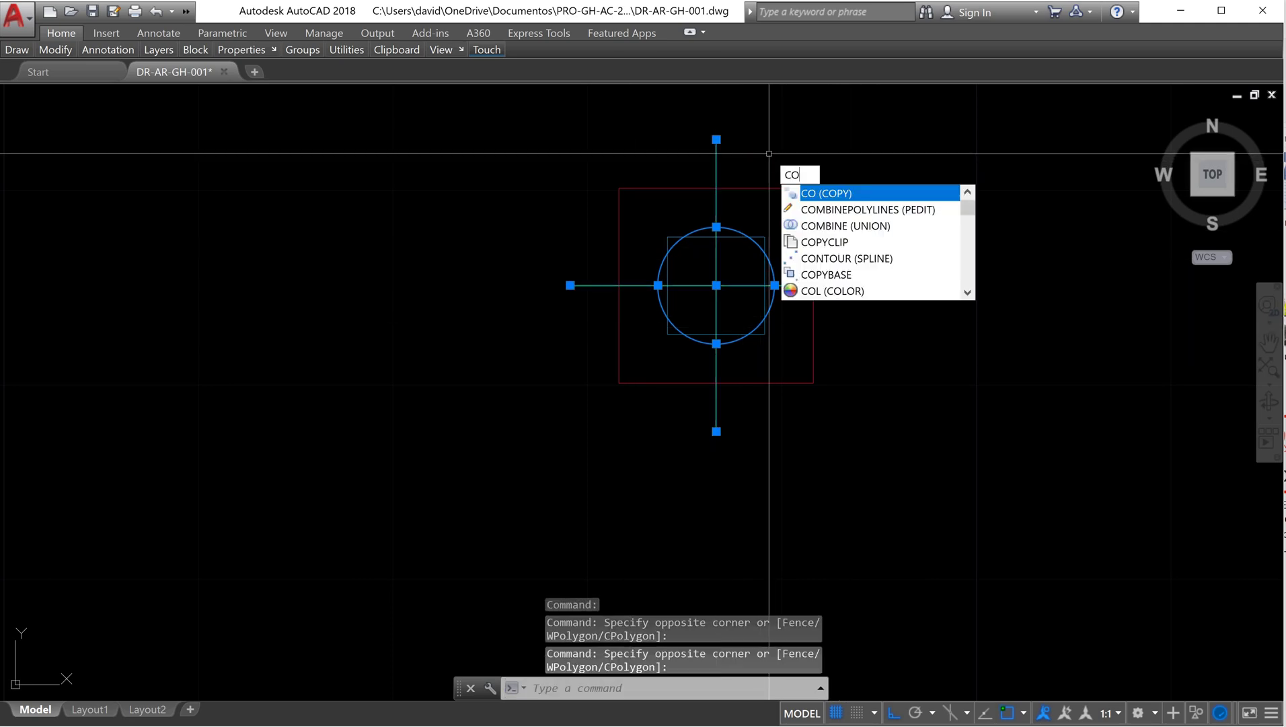
pyautogui.press('Return')
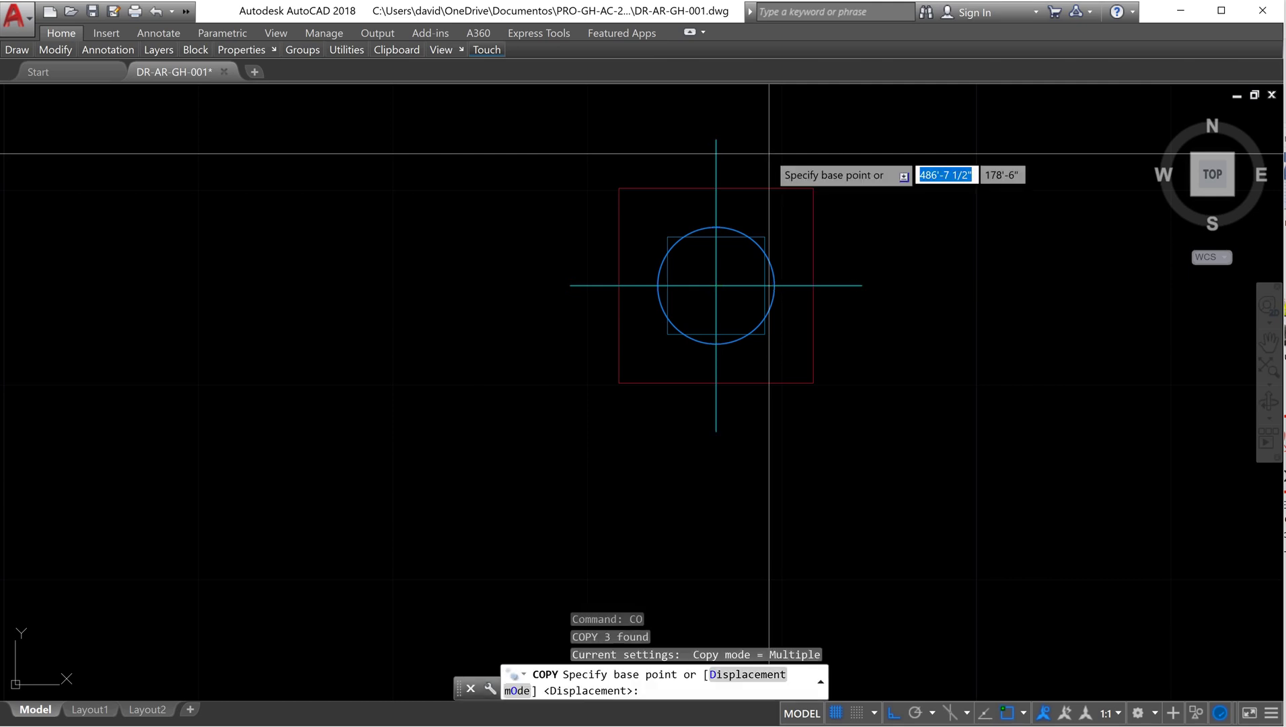
pyautogui.scroll(-2, 712, 281)
pyautogui.click(709, 280)
pyautogui.scroll(-4, 724, 282)
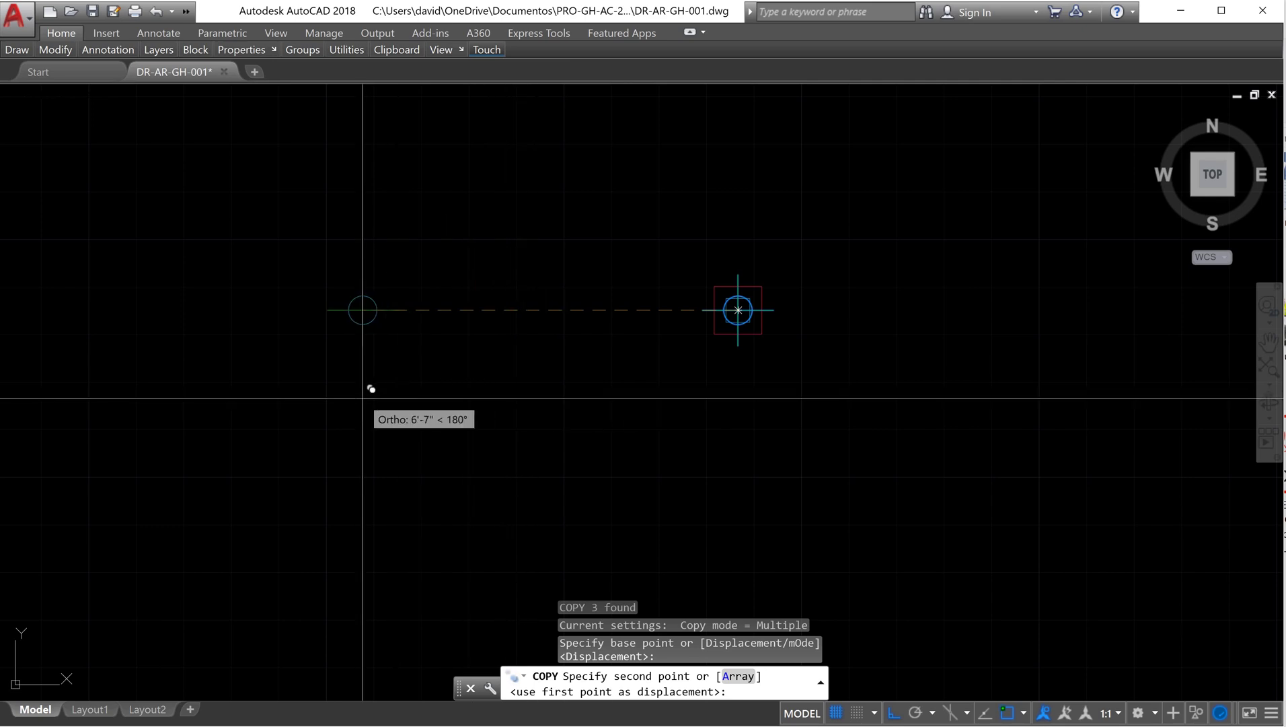
pyautogui.write('11')
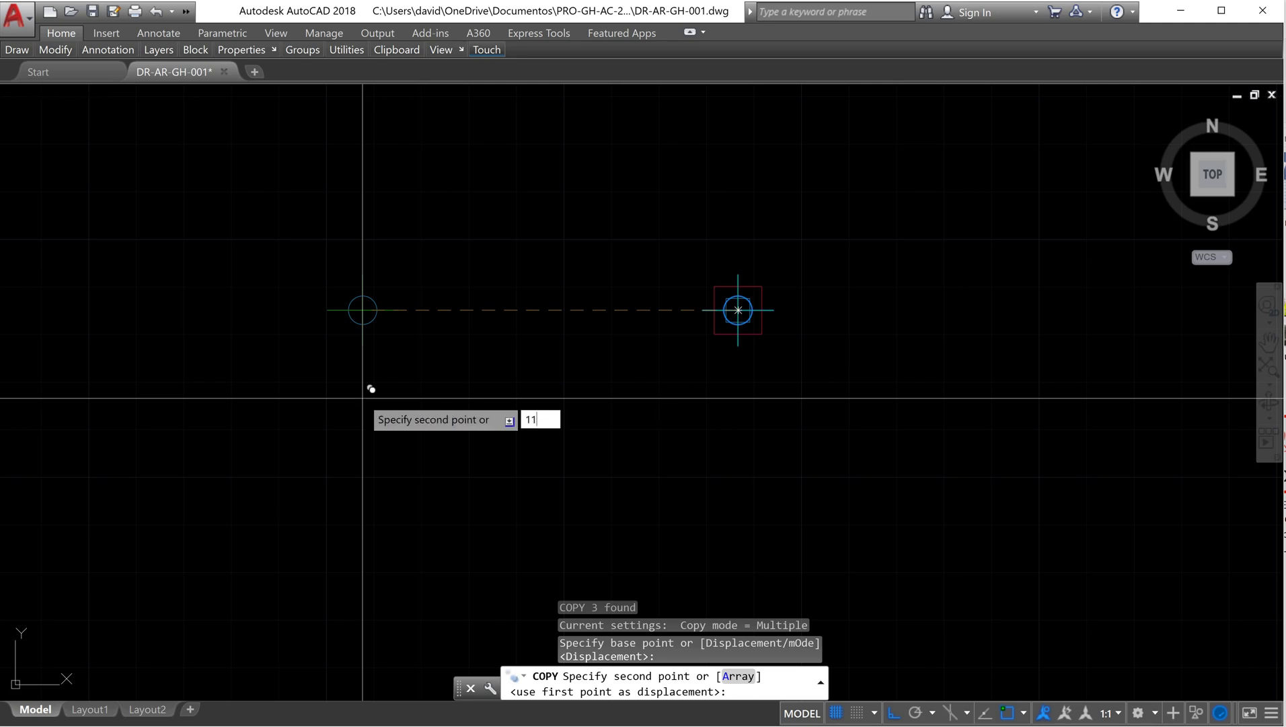
pyautogui.write('\'-8"')
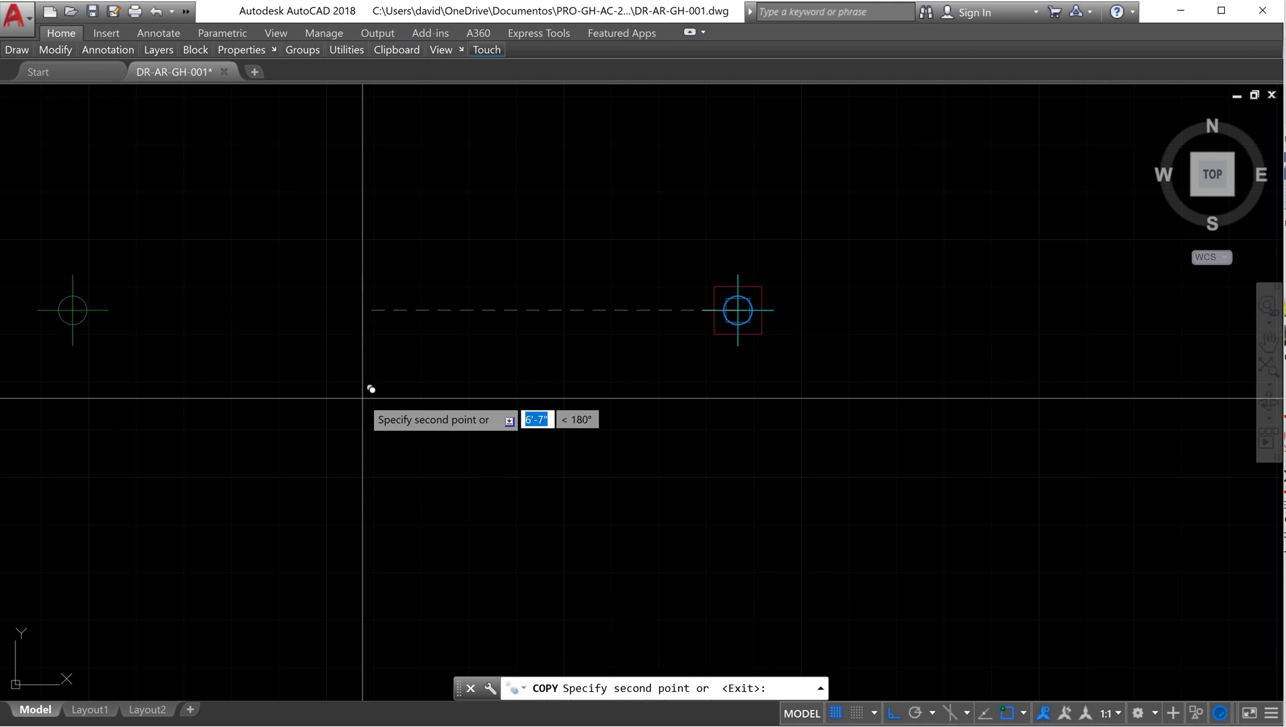
pyautogui.press('Return')
pyautogui.scroll(-2, 773, 403)
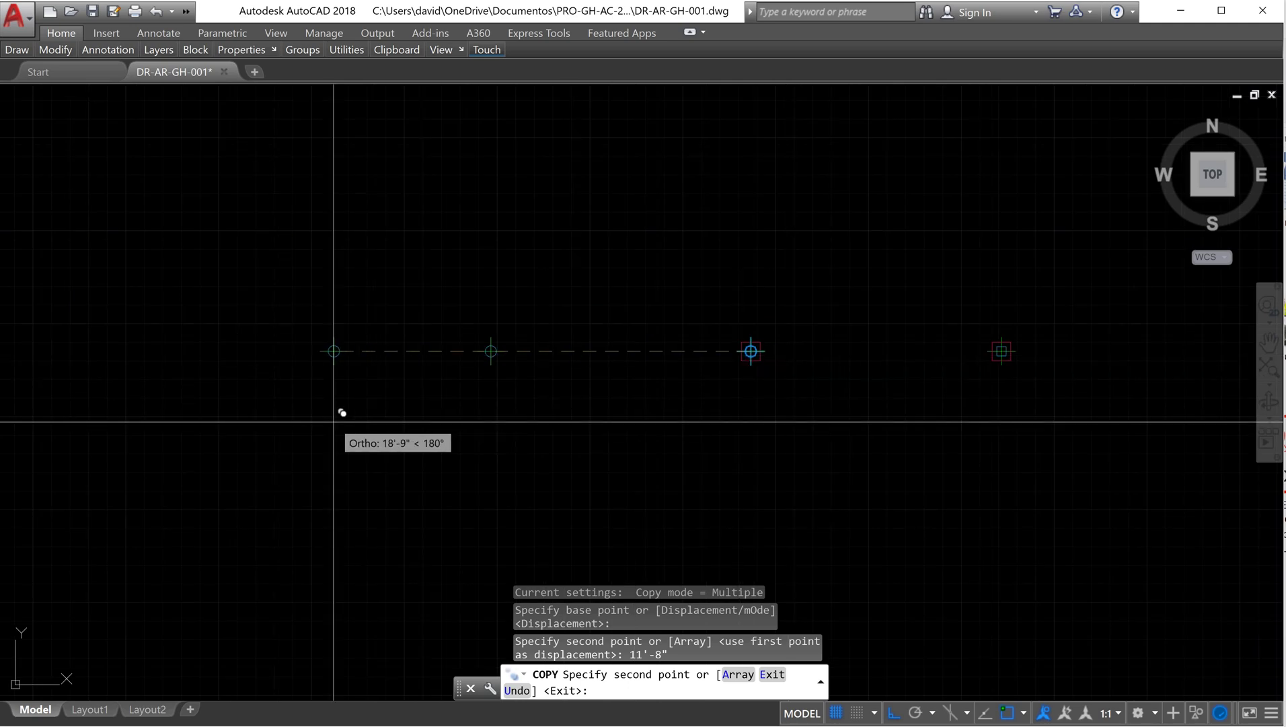
pyautogui.write('20')
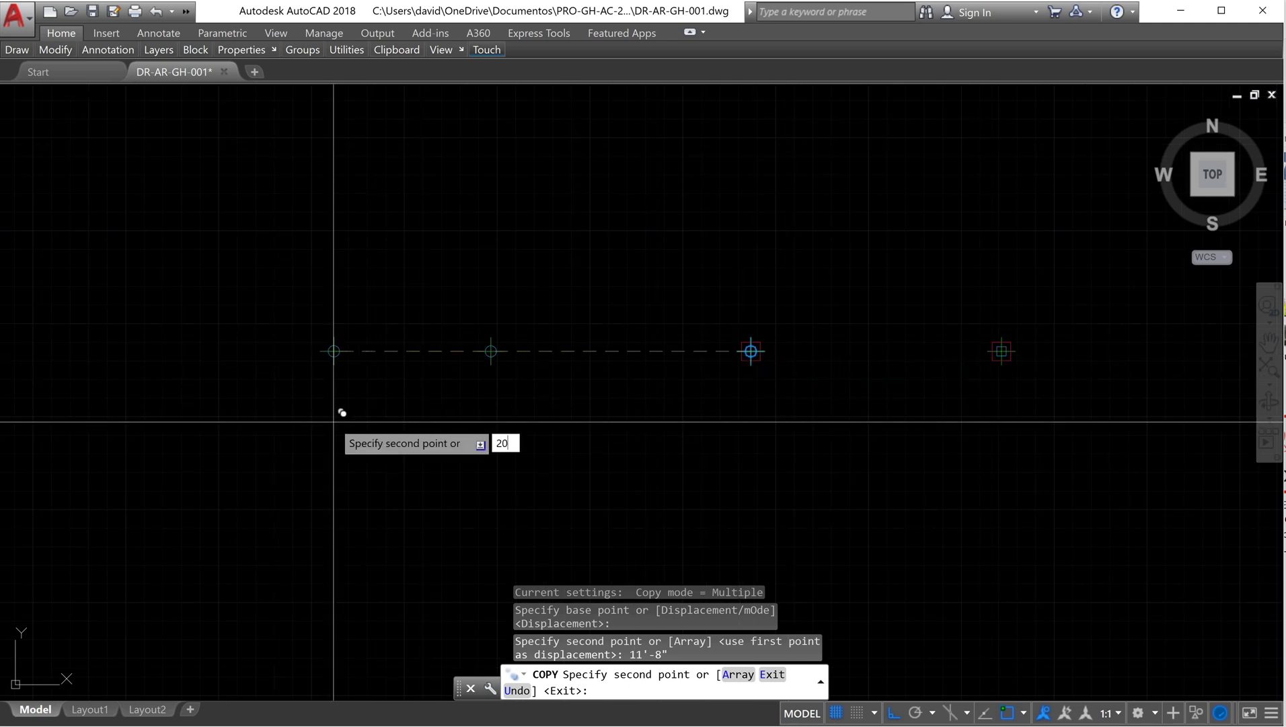
pyautogui.write('\'-10"')
pyautogui.press('Return')
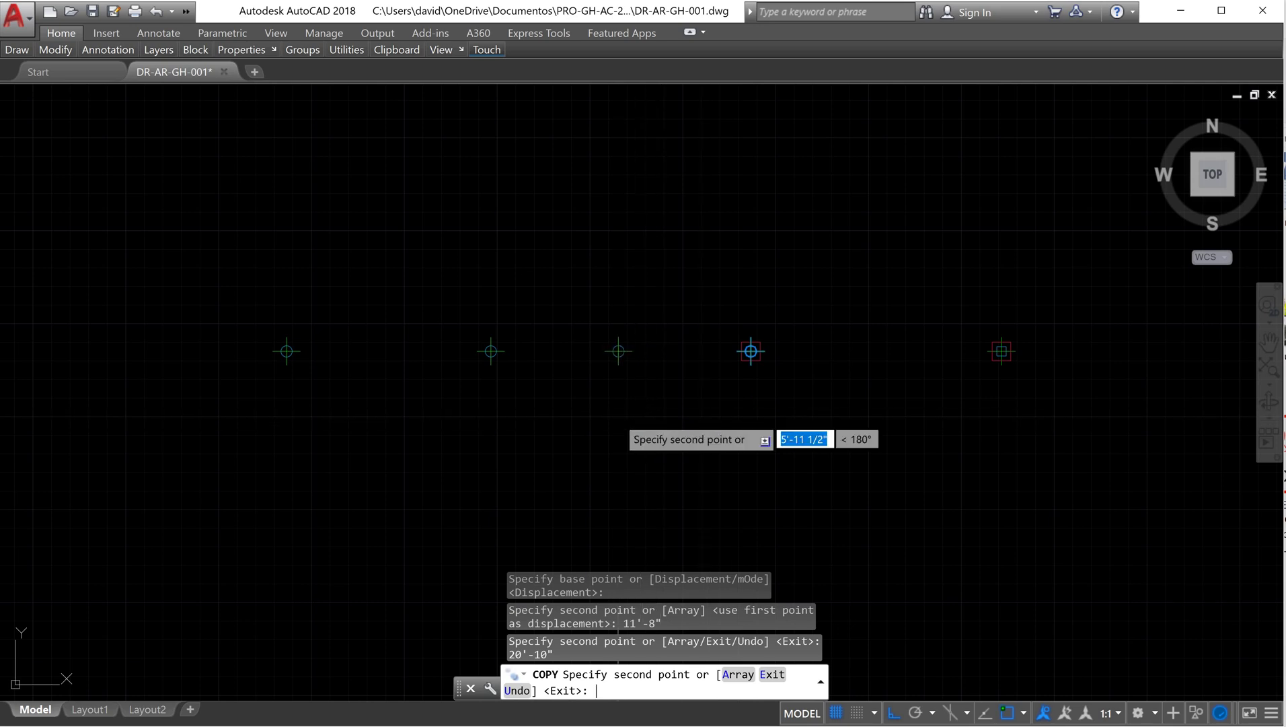
pyautogui.press('Return')
pyautogui.scroll(5, 789, 383)
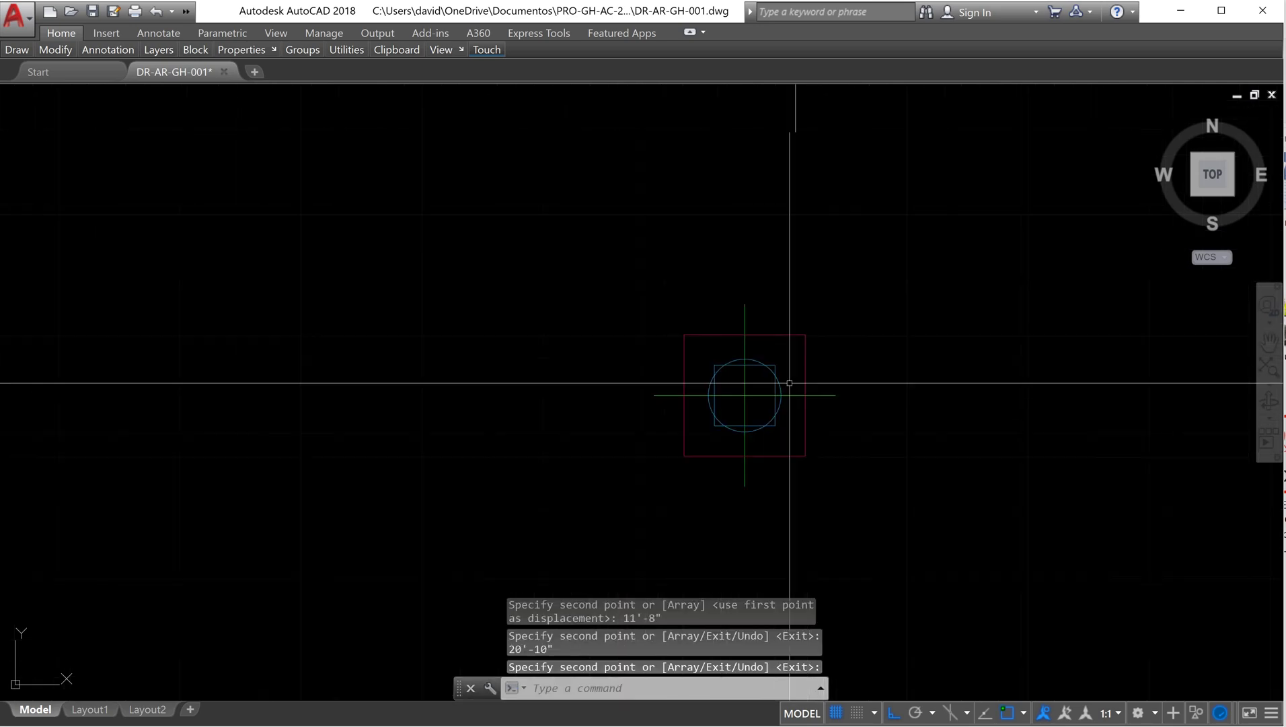
pyautogui.scroll(2, 789, 383)
# - Erase the circle on the original column marker and check it against the floor plan
pyautogui.click(750, 346)
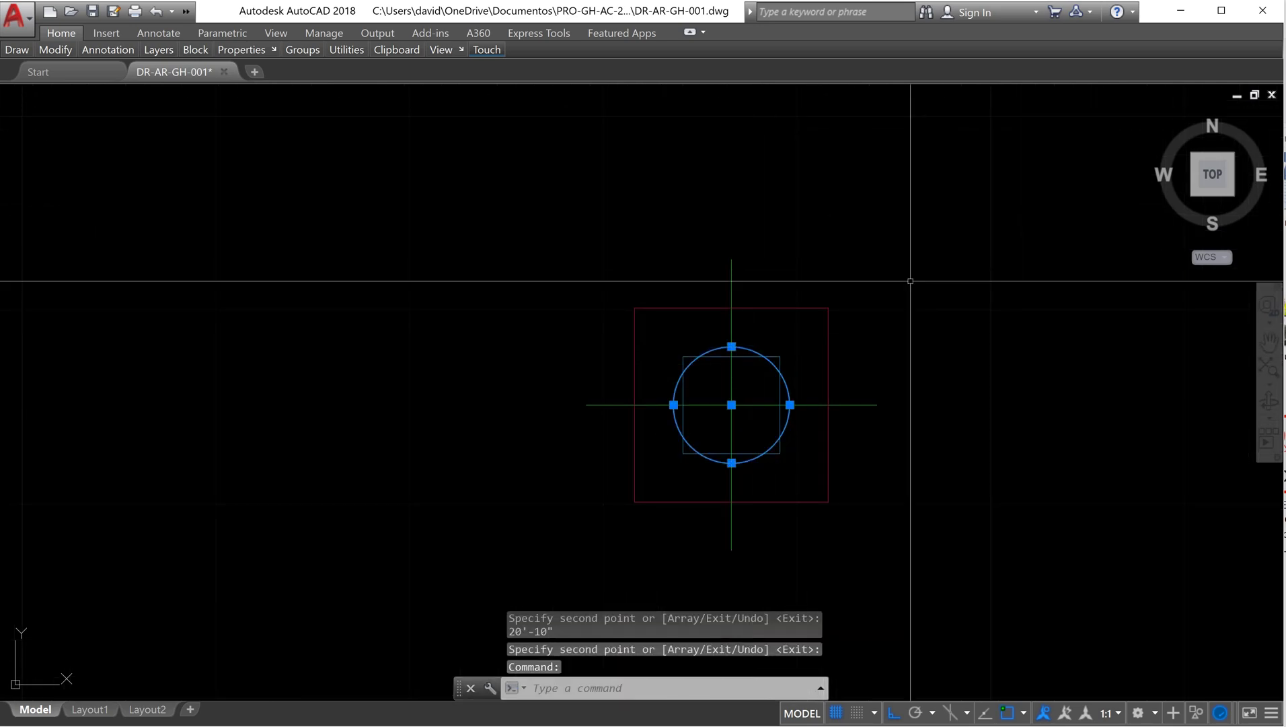
pyautogui.write('erase')
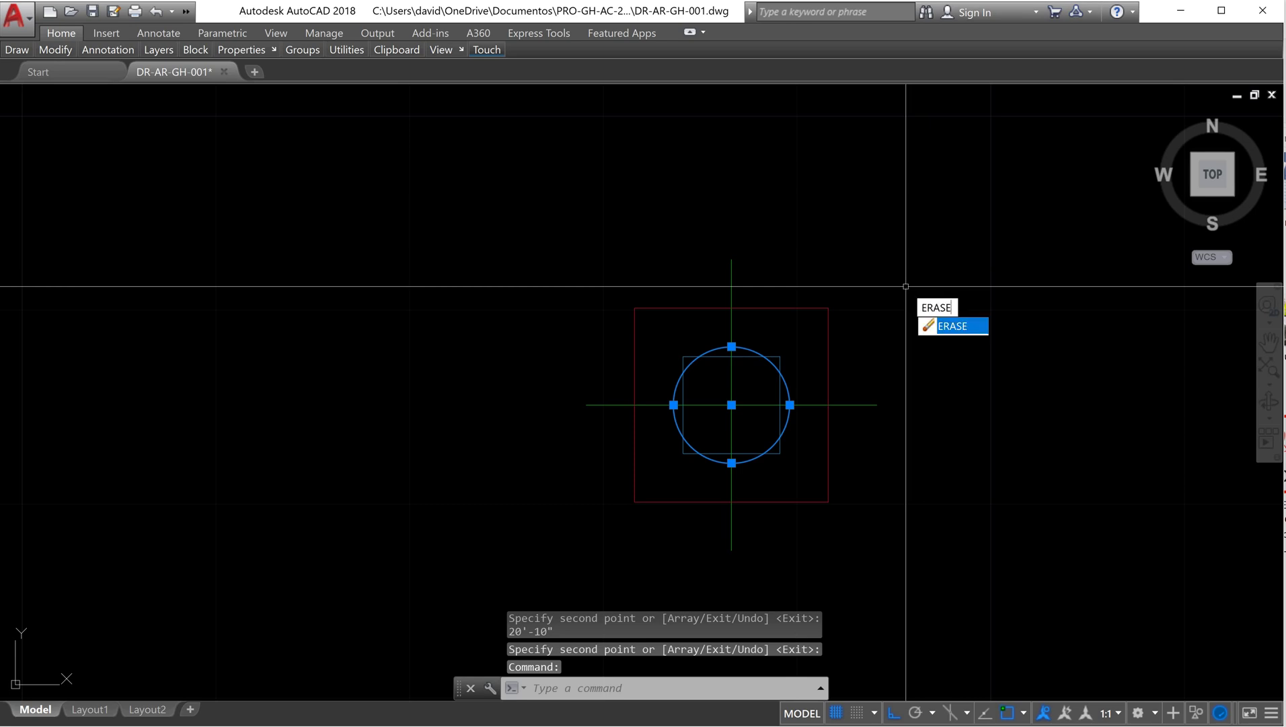
pyautogui.press('Return')
pyautogui.scroll(-5, 906, 286)
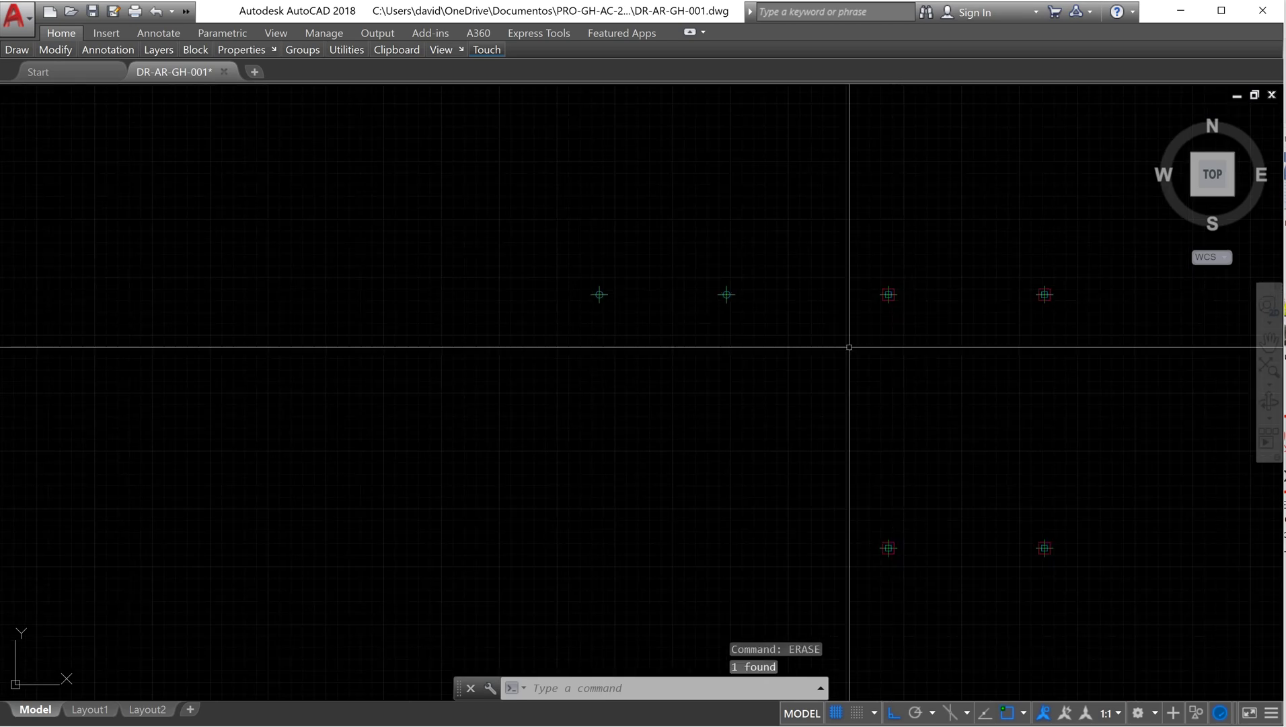
pyautogui.scroll(-10, 725, 320)
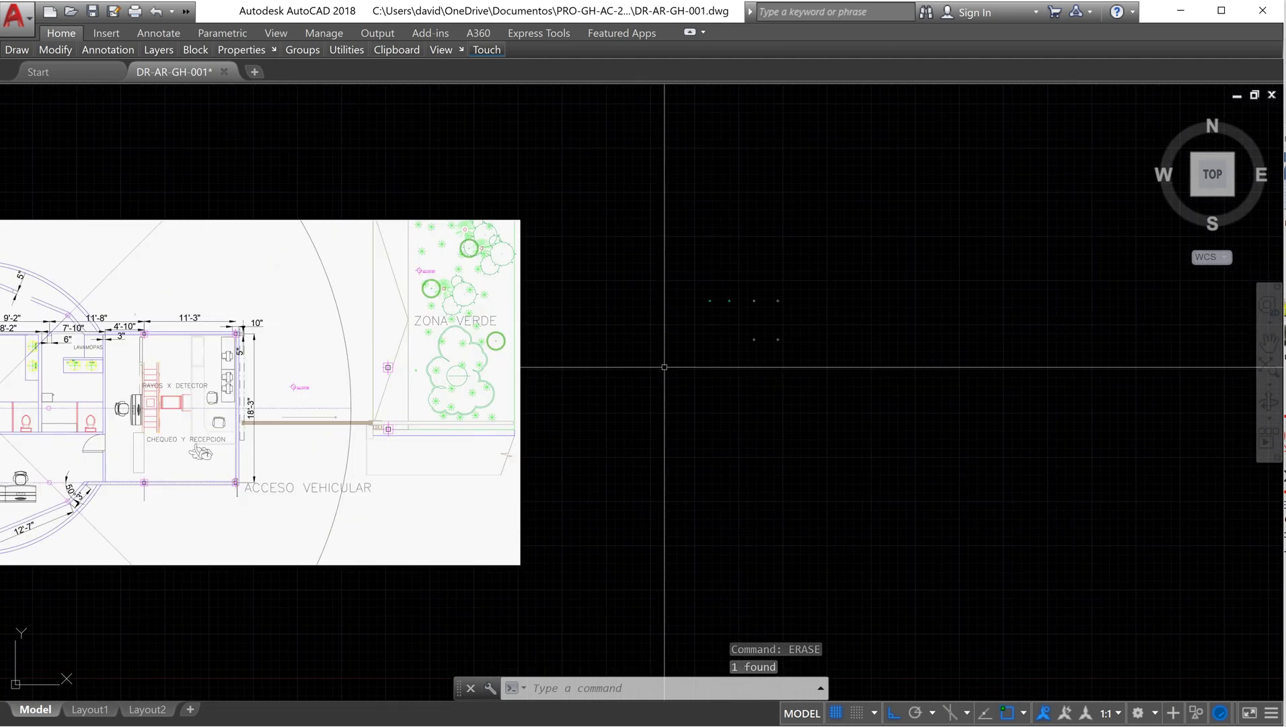
pyautogui.scroll(6, 199, 428)
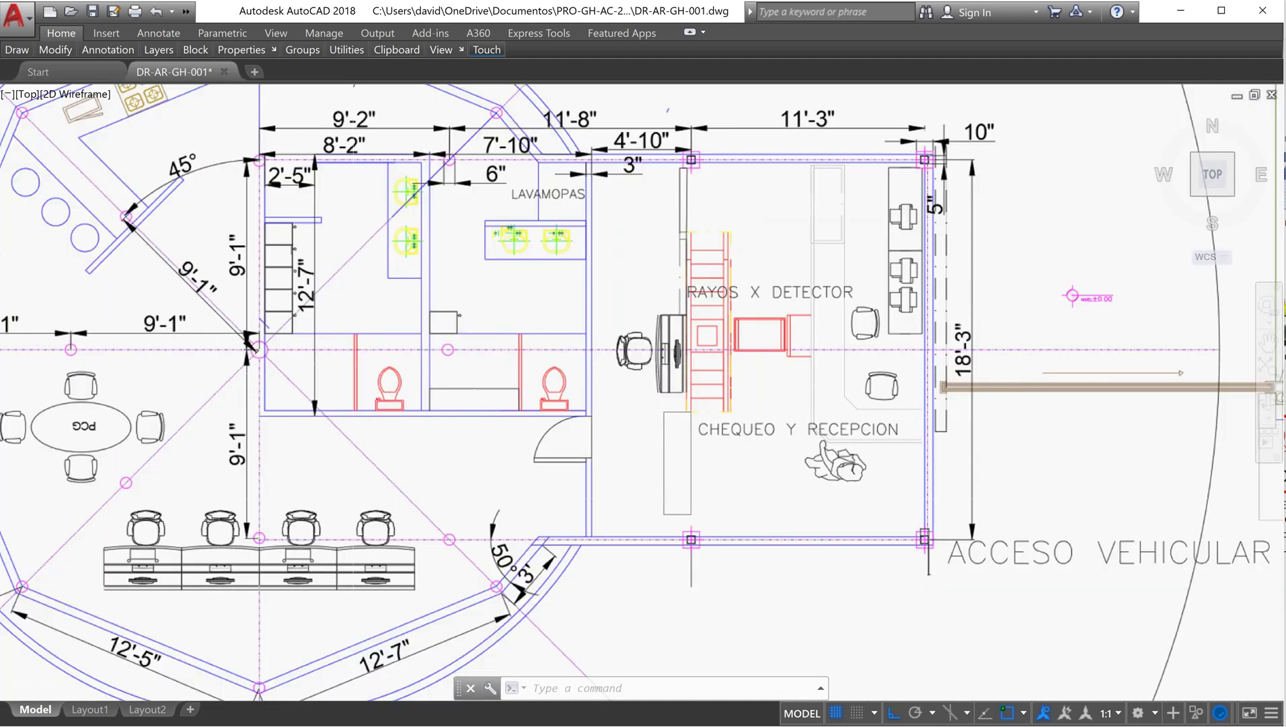
pyautogui.scroll(-8, 253, 430)
pyautogui.scroll(4, 760, 431)
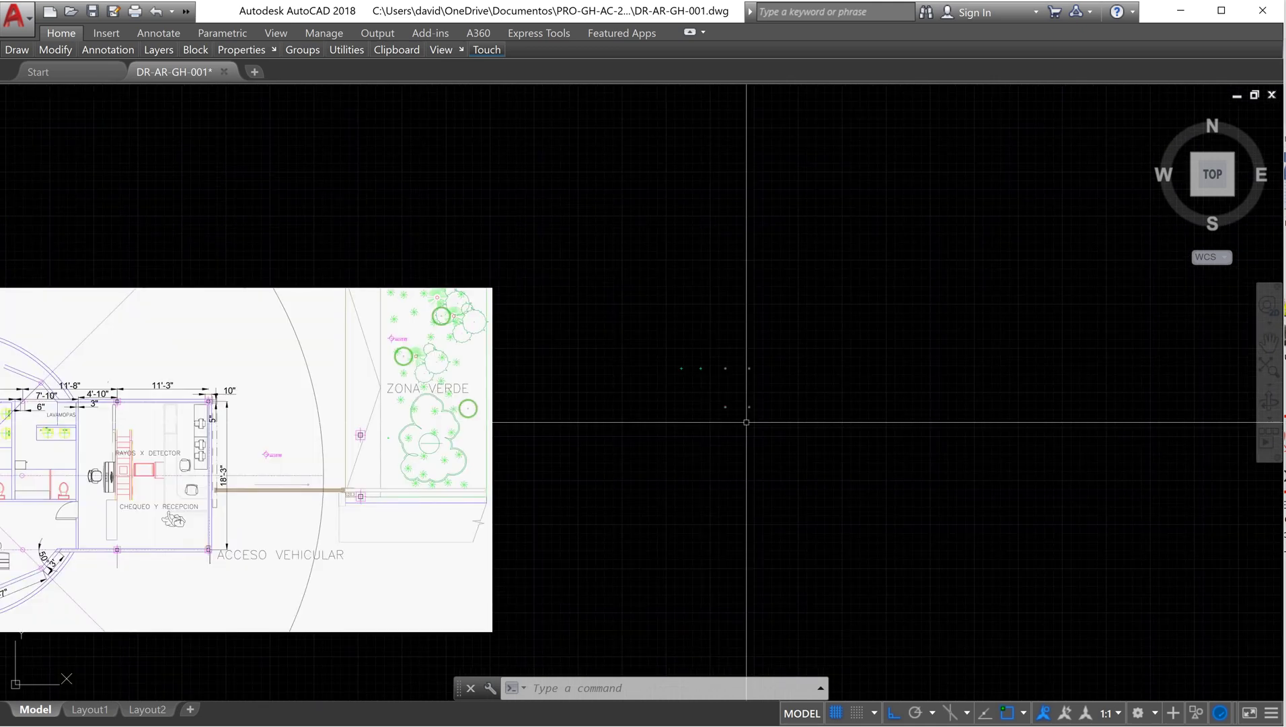
pyautogui.scroll(4, 700, 387)
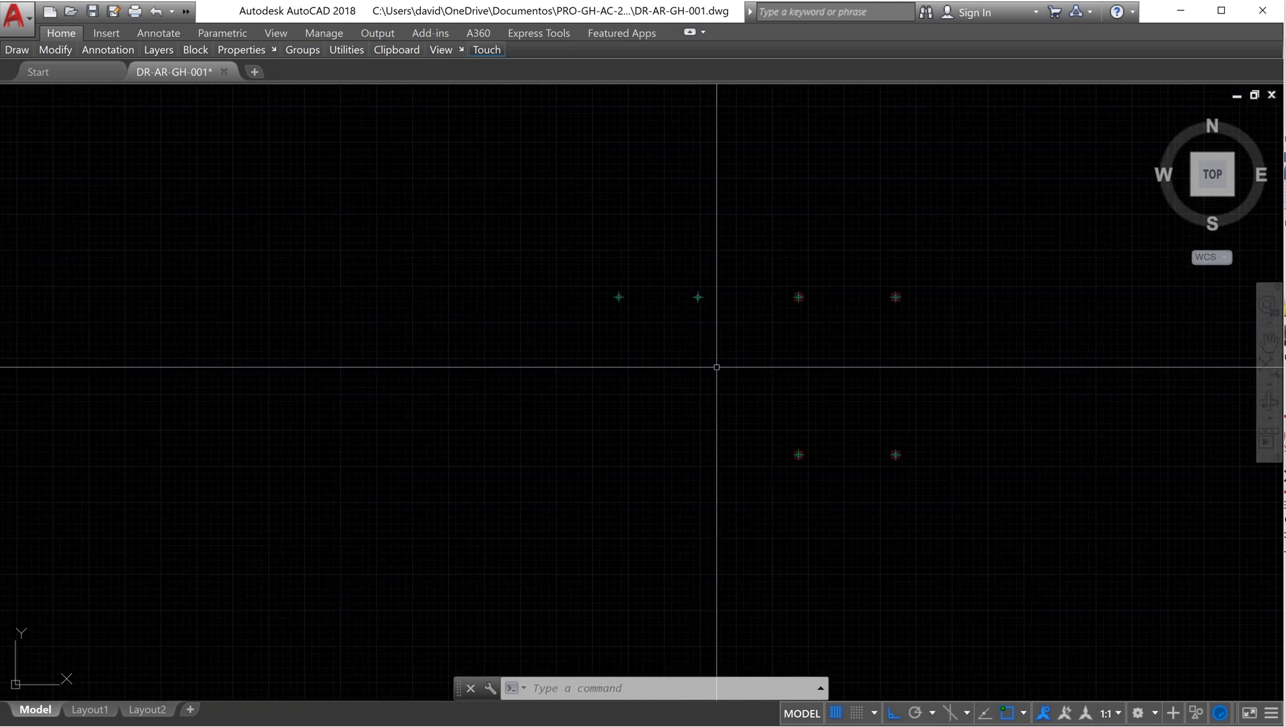
# - Start a rectangular array of the two crosses with 1 column at 9'-2" spacing
pyautogui.write('ra')
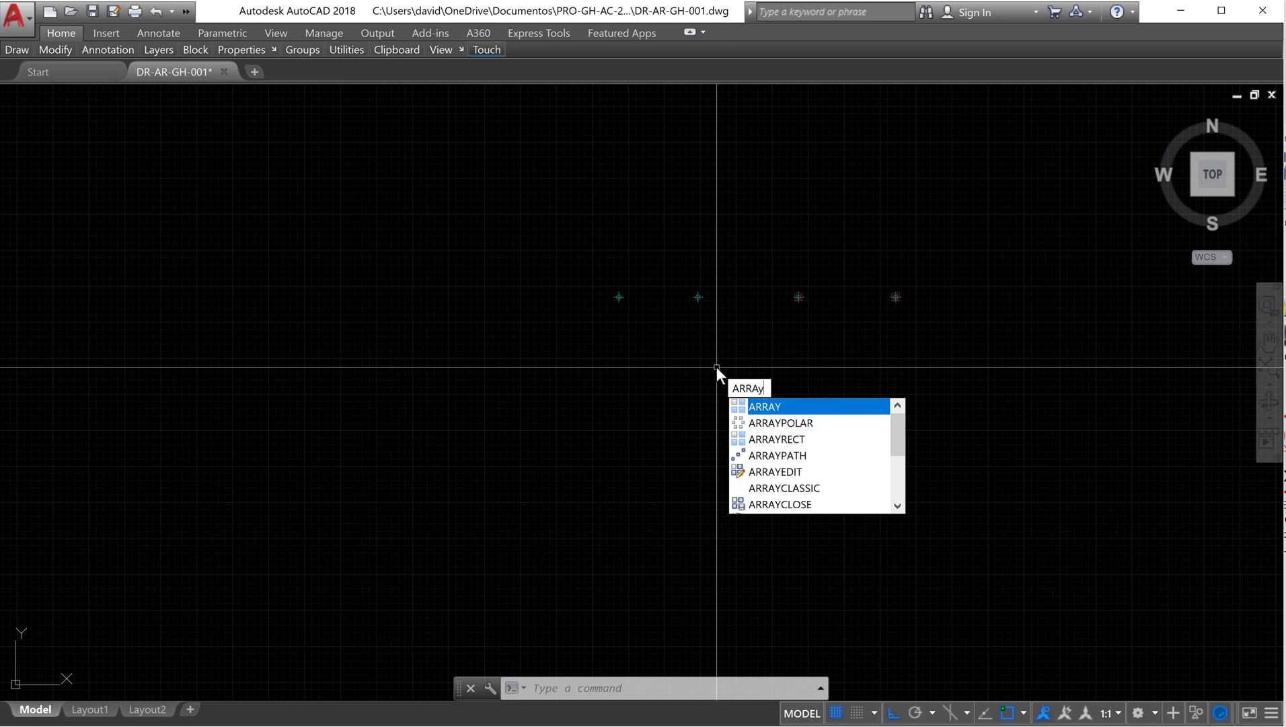
pyautogui.press('Return')
pyautogui.click(716, 366)
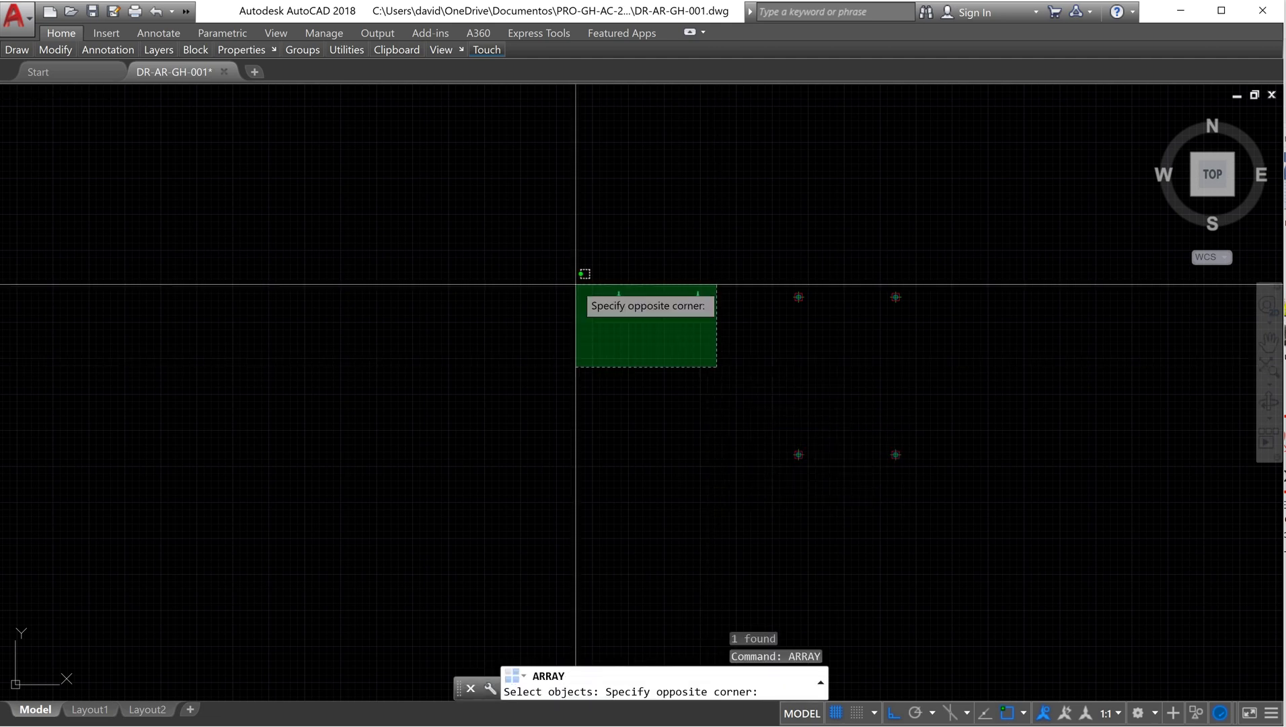
pyautogui.click(575, 277)
pyautogui.press('Return')
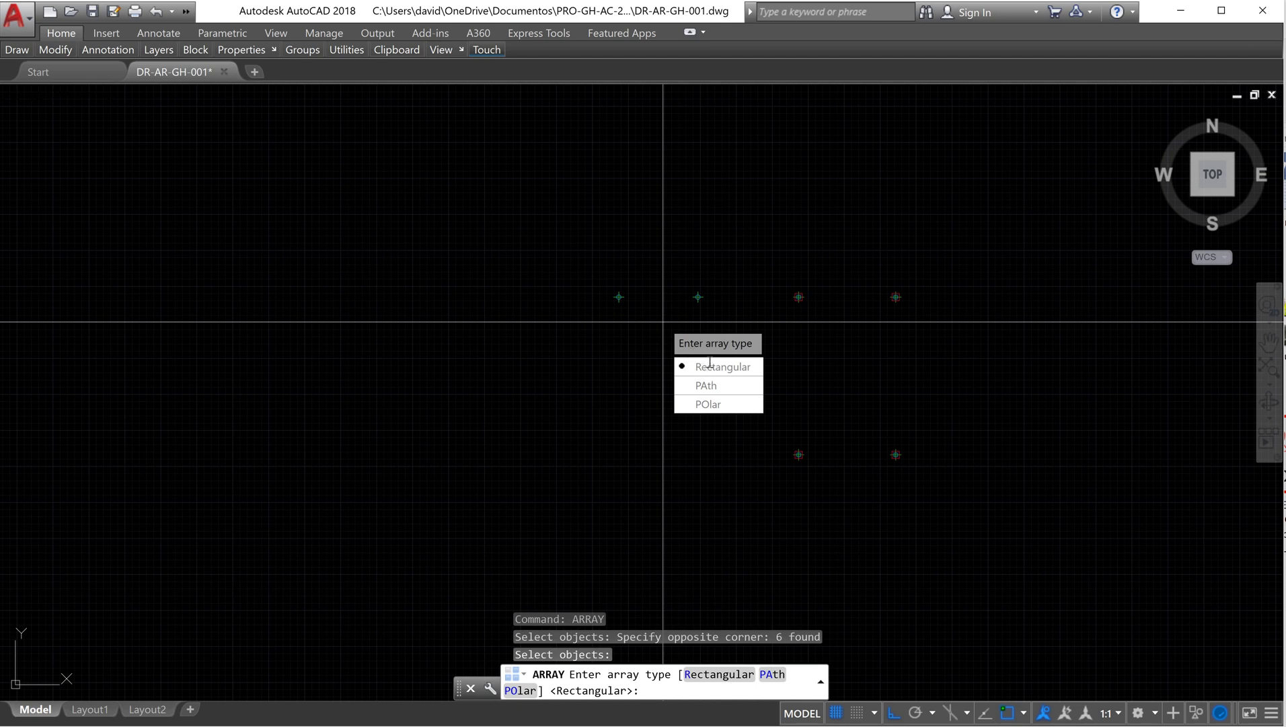
pyautogui.click(717, 367)
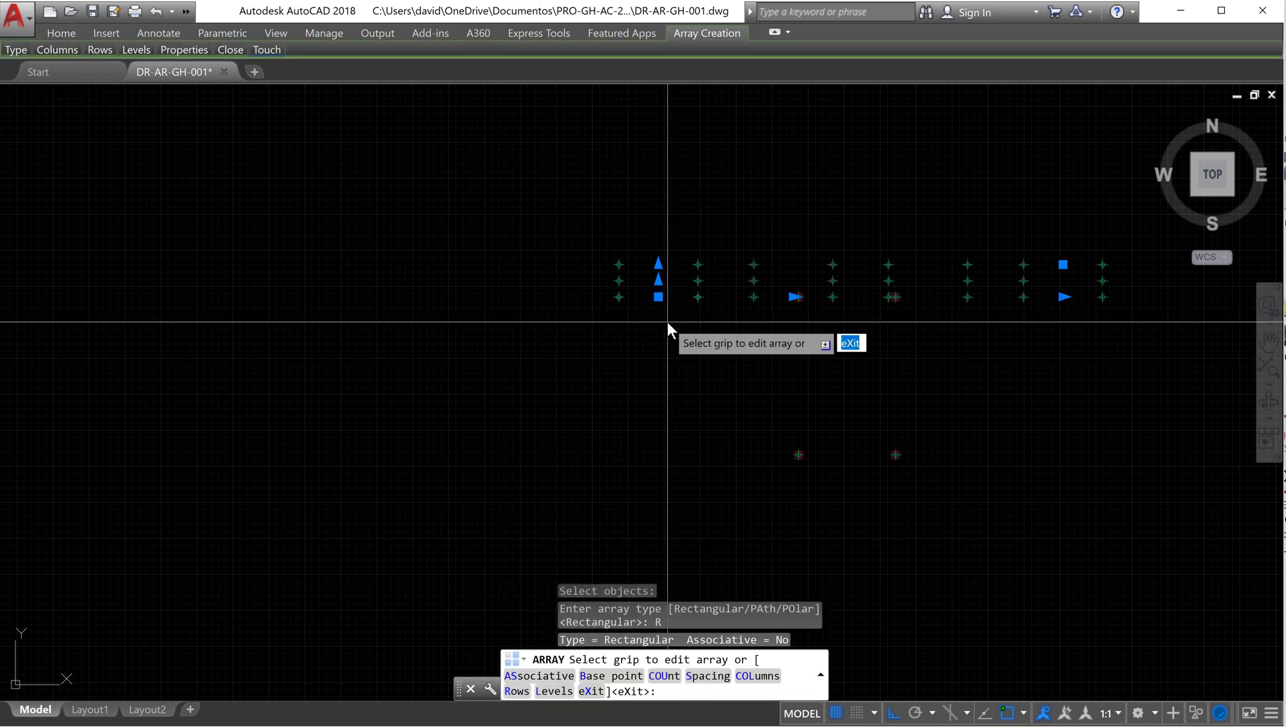
pyautogui.press('Down')
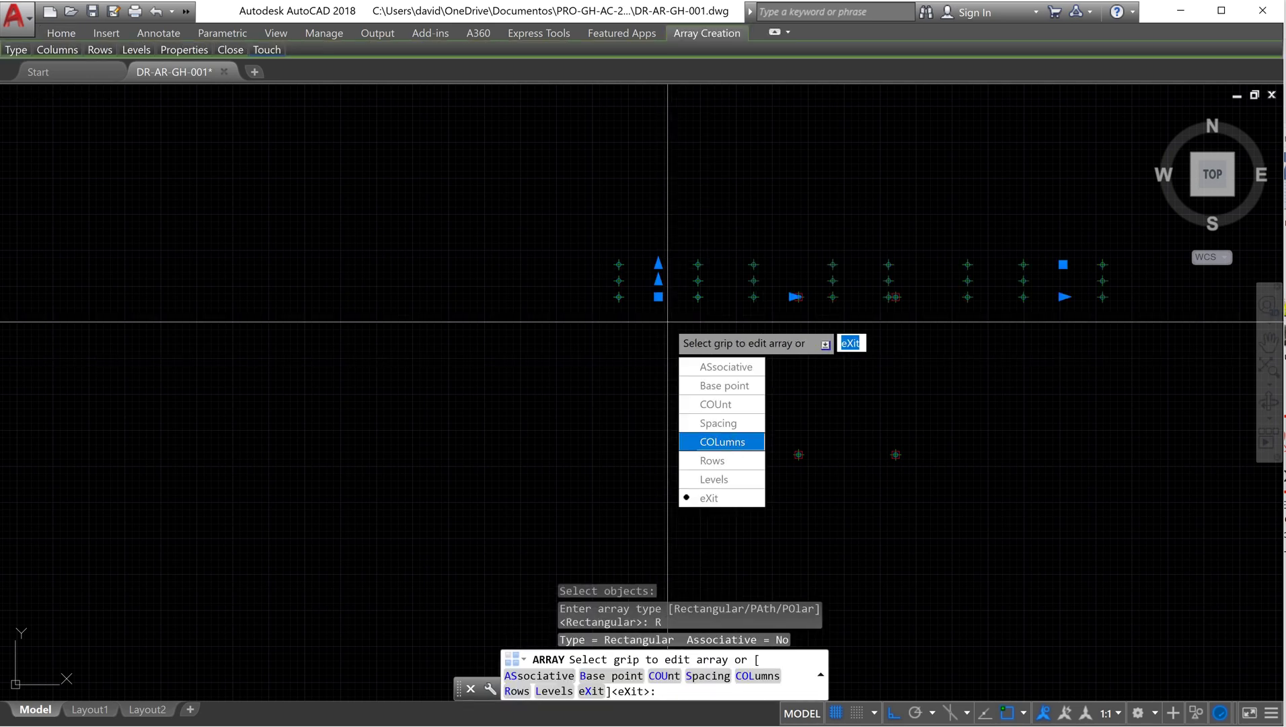
pyautogui.press('Return')
pyautogui.write('1')
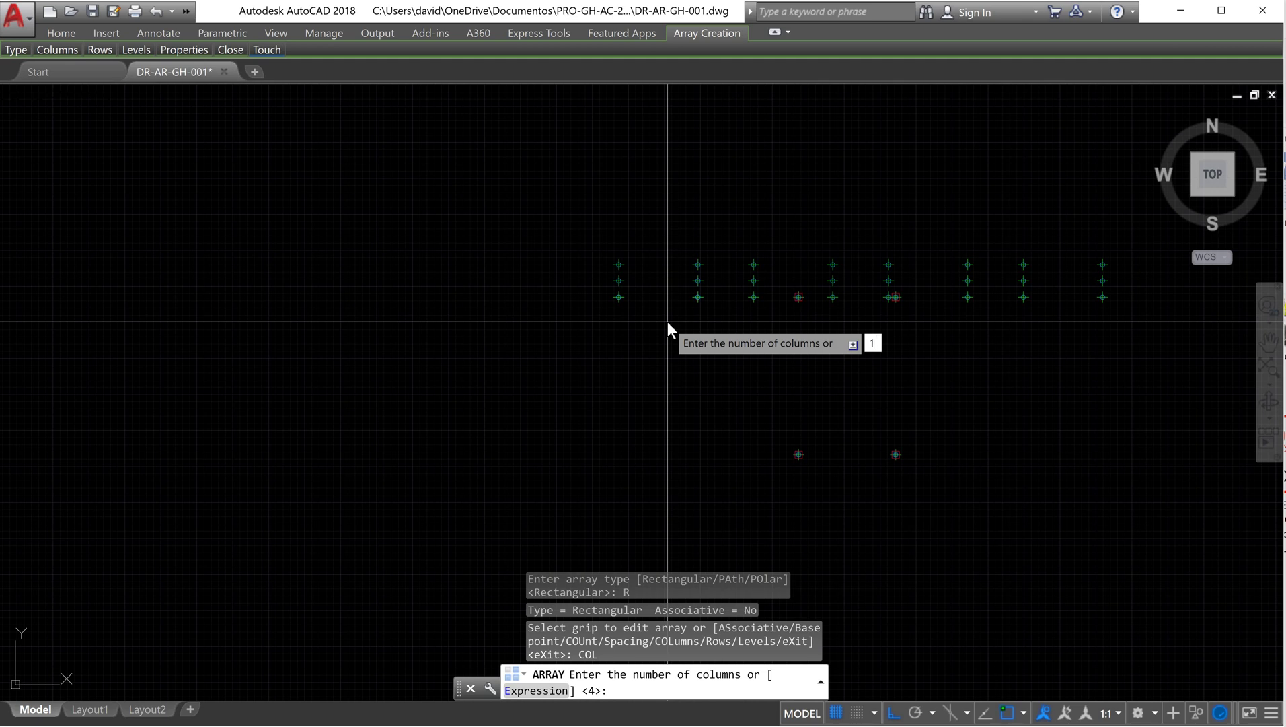
pyautogui.press('Return')
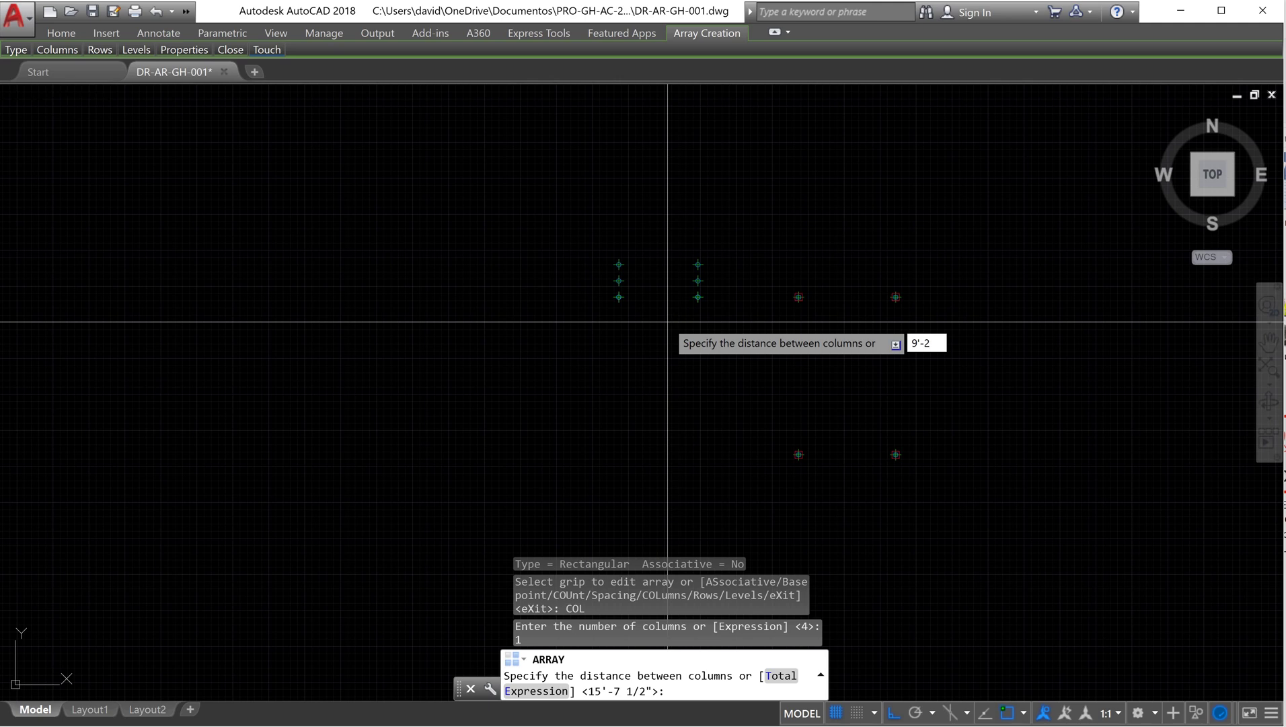
pyautogui.press('Return')
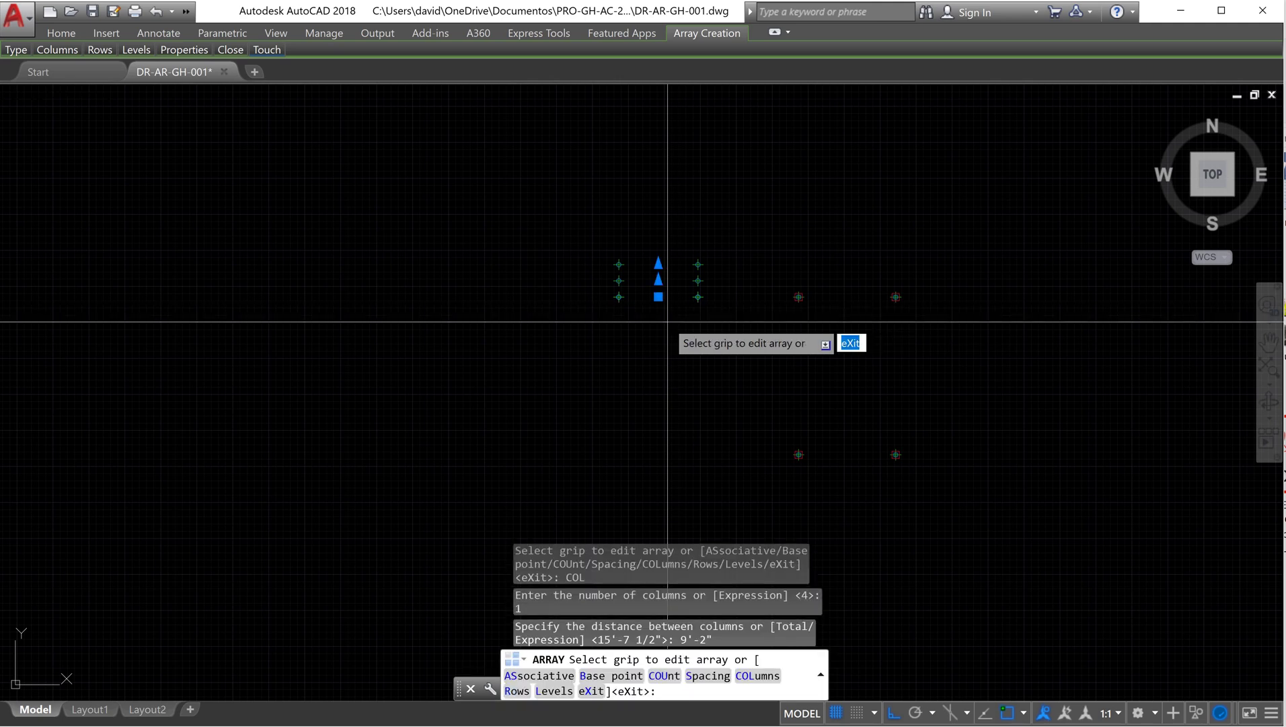
# - Set 3 rows spaced -9'-1" at zero elevation and finish the array
pyautogui.press('Down')
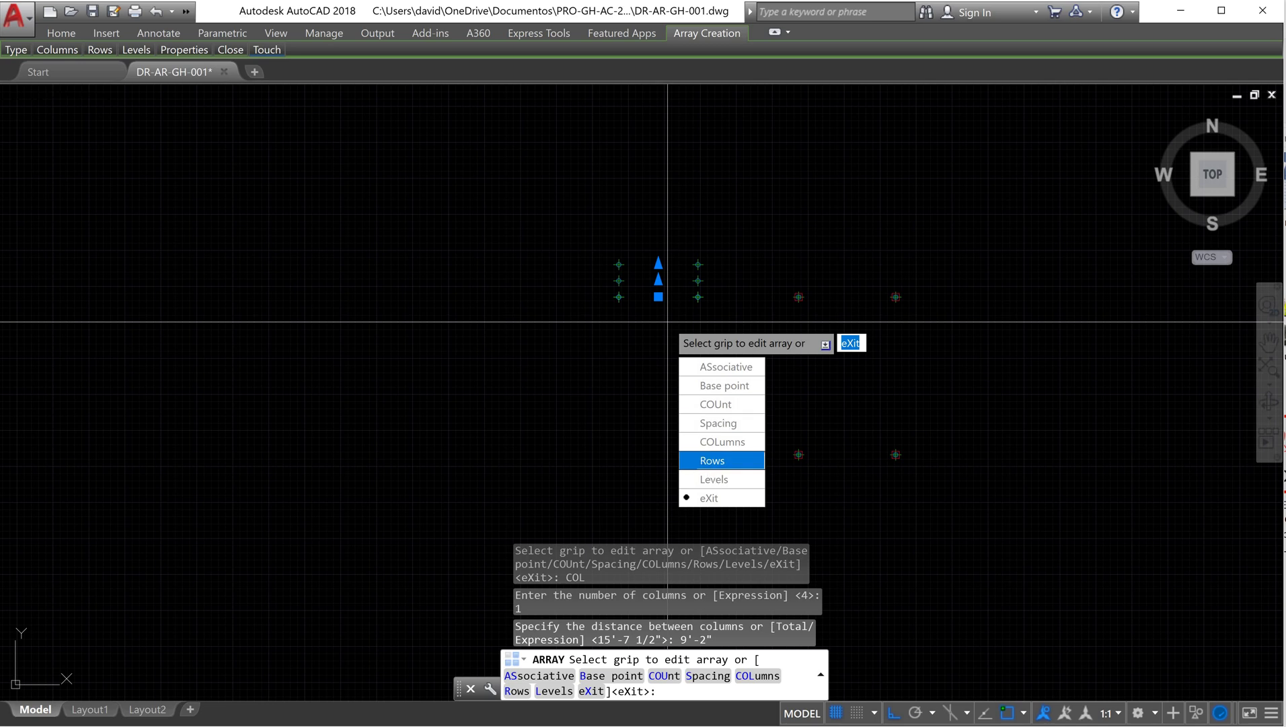
pyautogui.click(712, 460)
pyautogui.write('3')
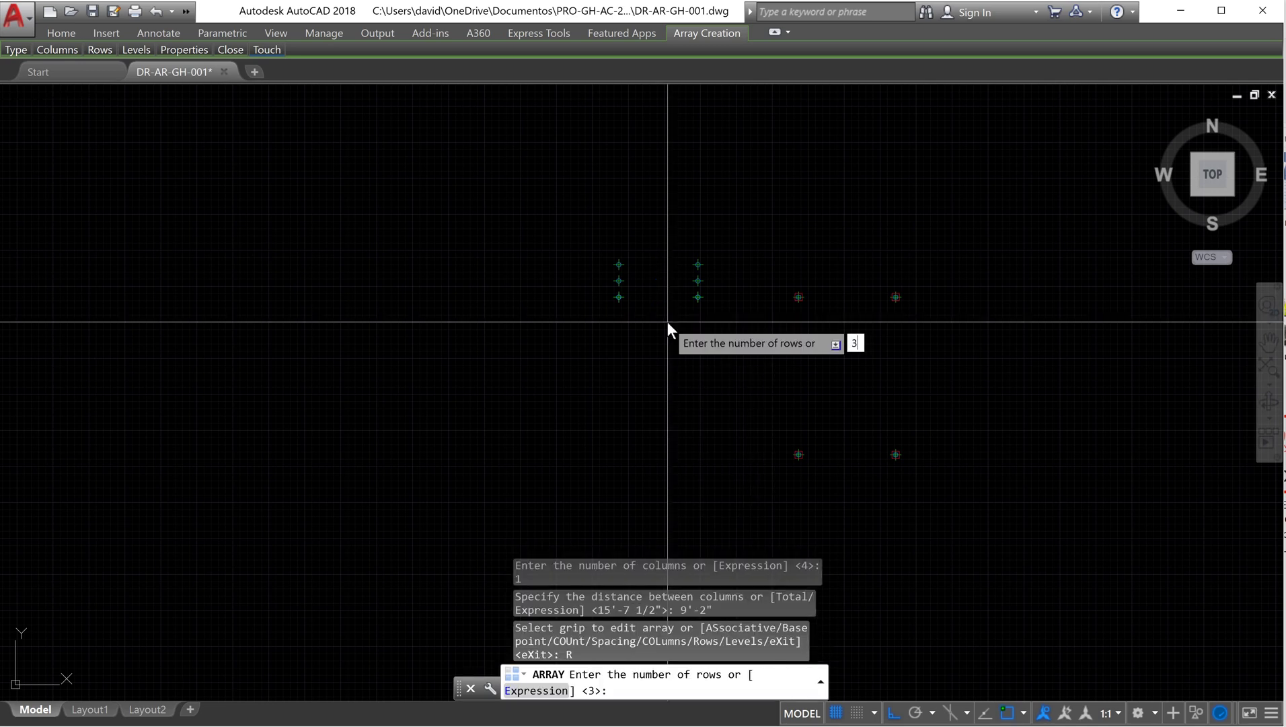
pyautogui.press('Return')
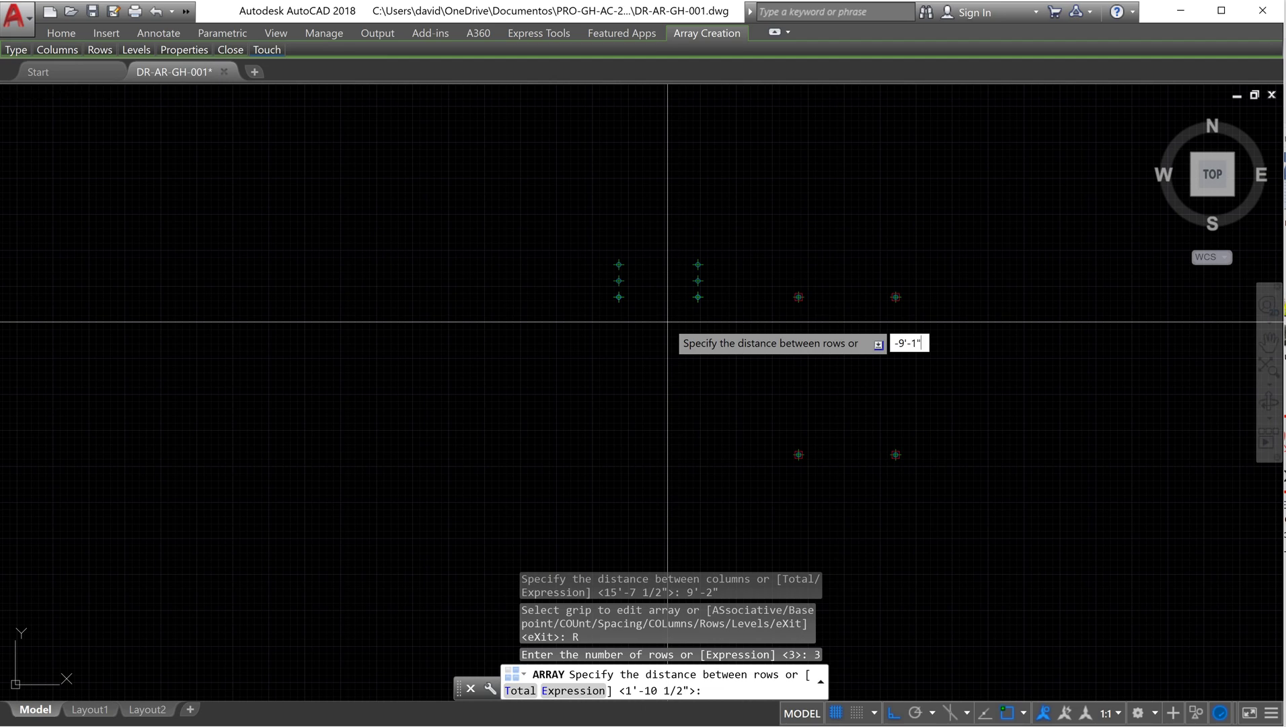
pyautogui.press('Return')
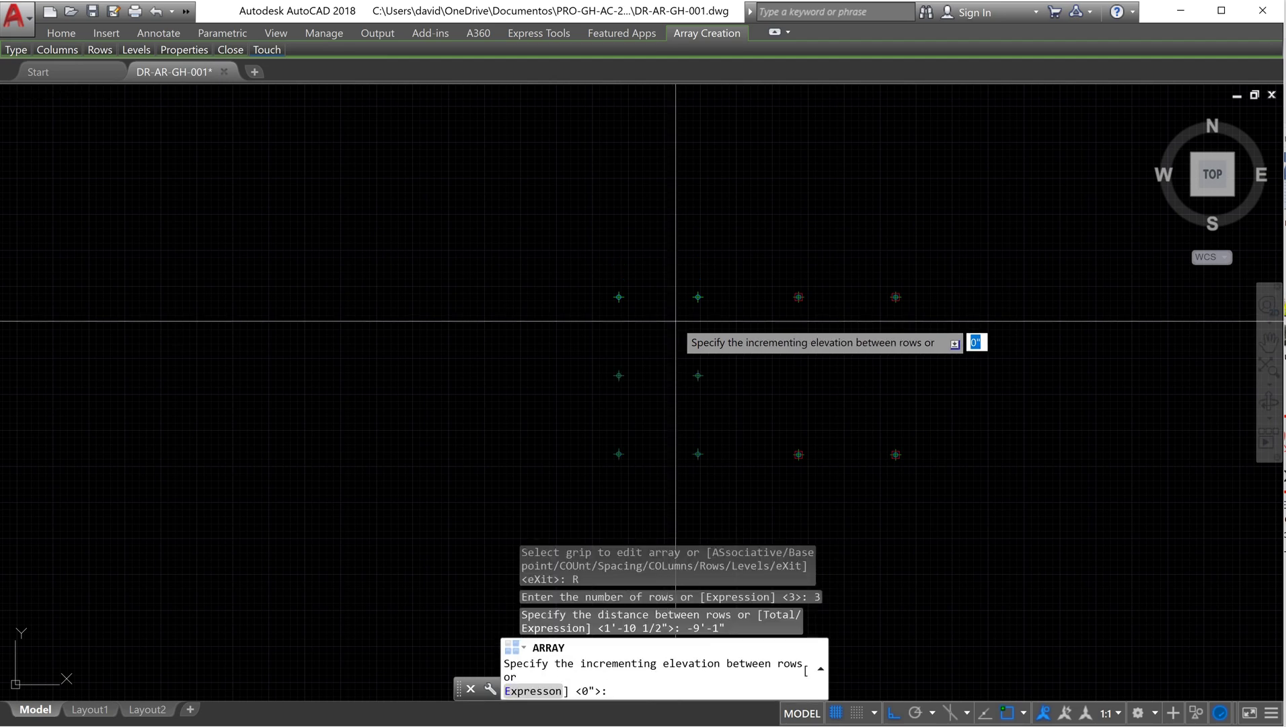
pyautogui.press('Return')
pyautogui.press('Return')
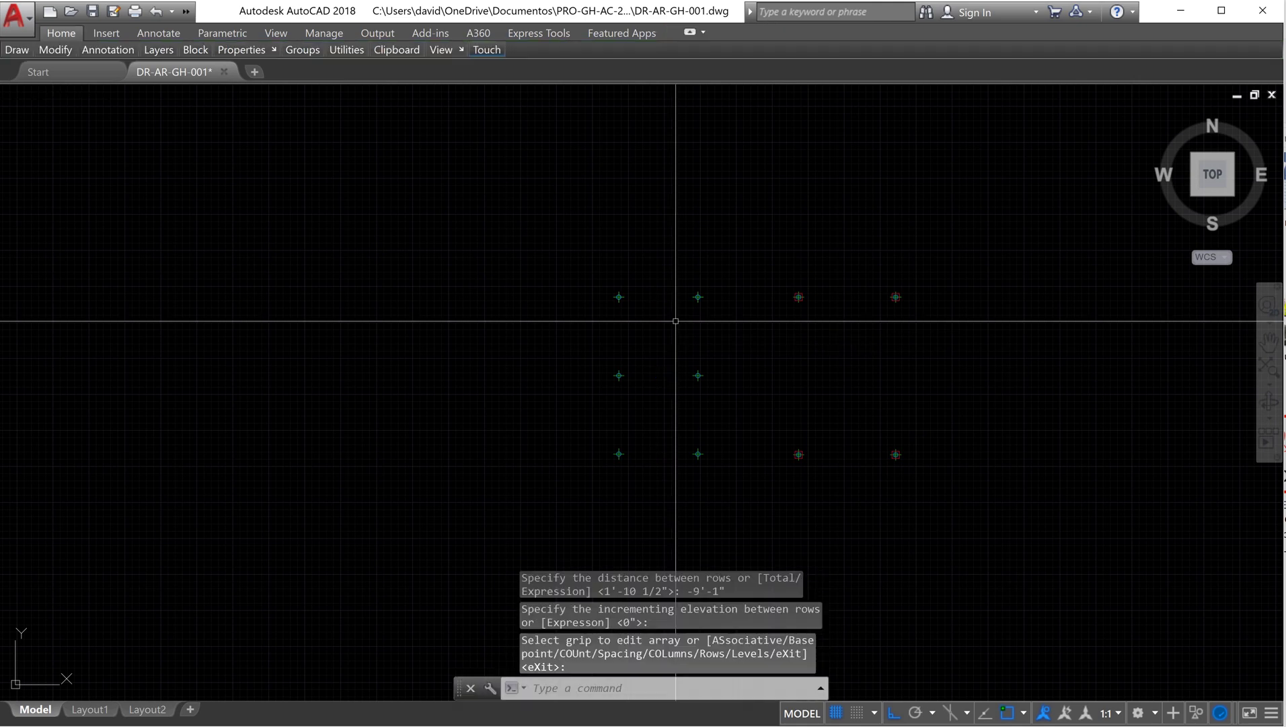
pyautogui.scroll(3, 646, 347)
pyautogui.scroll(-3, 639, 303)
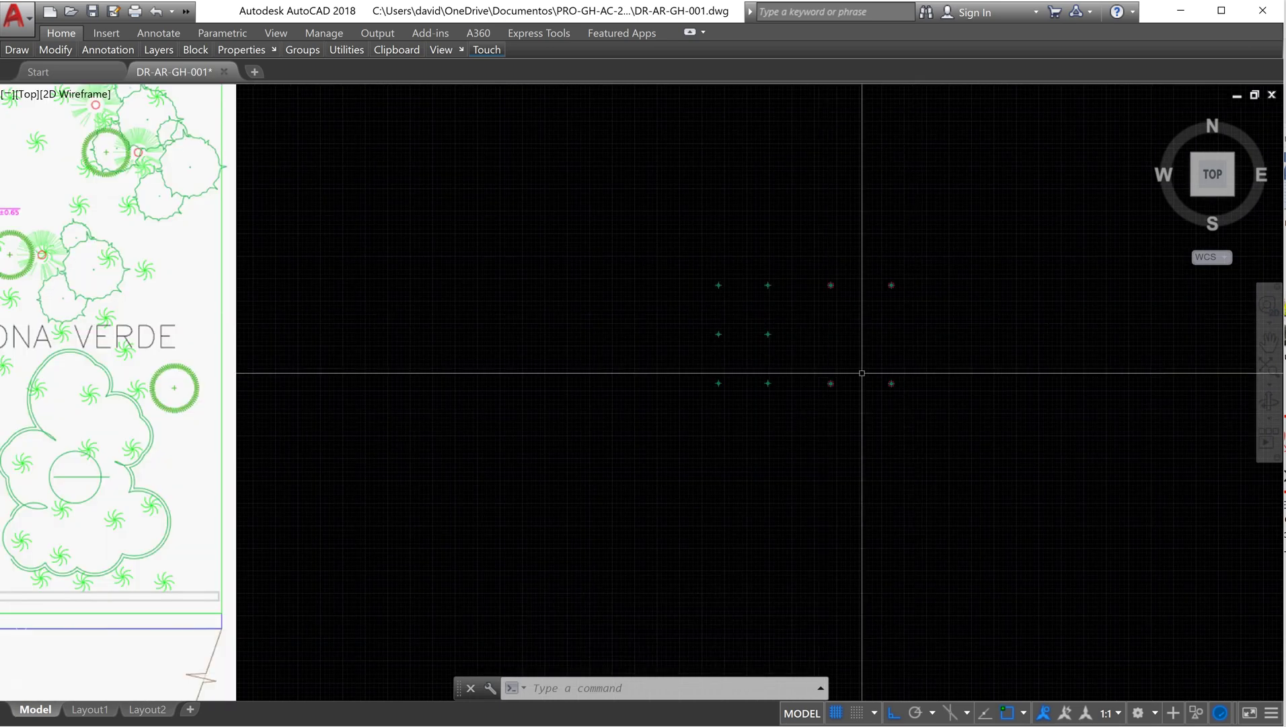
pyautogui.scroll(-8, 996, 327)
pyautogui.scroll(-2, 881, 363)
pyautogui.scroll(8, 833, 353)
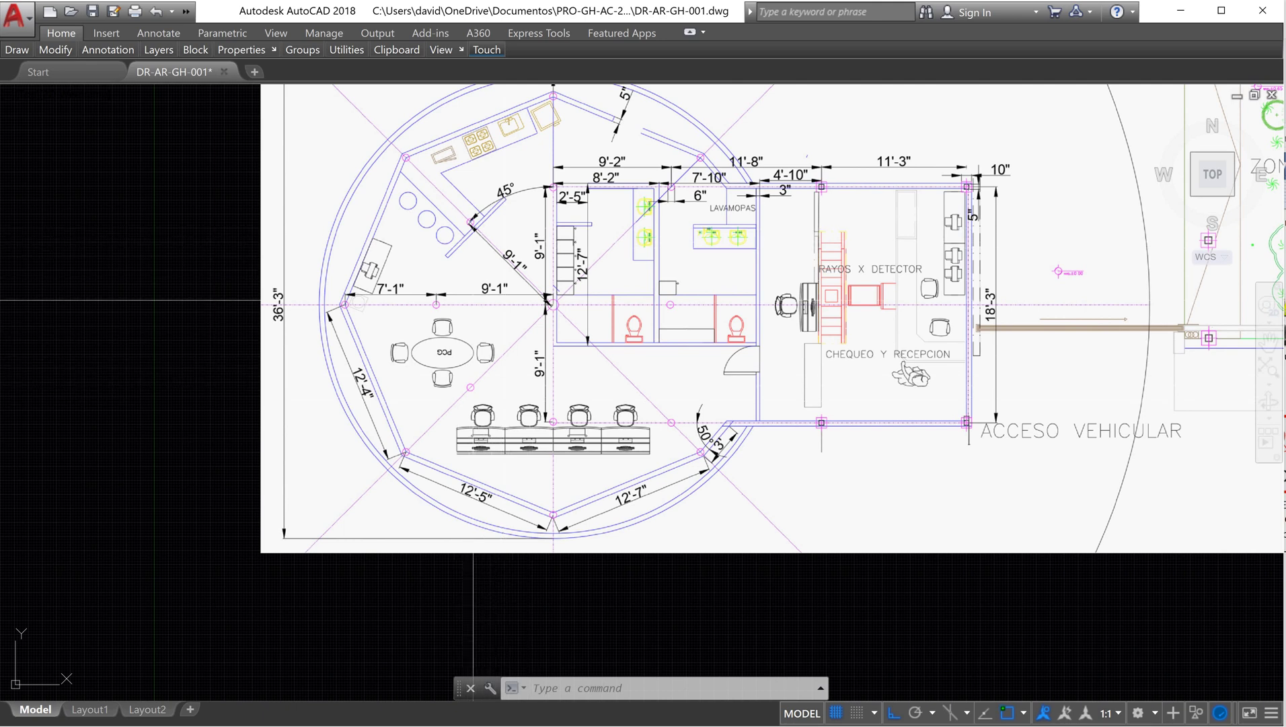
pyautogui.scroll(-6, 154, 302)
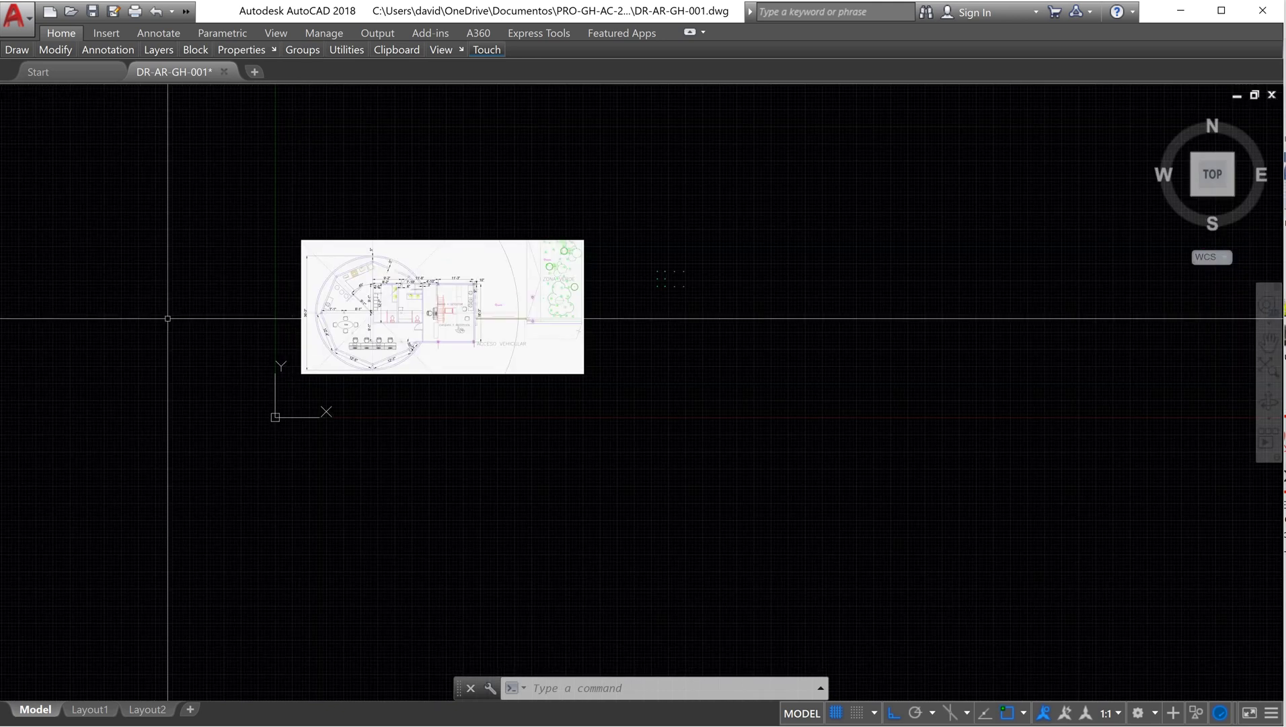
pyautogui.scroll(6, 632, 276)
pyautogui.scroll(3, 674, 283)
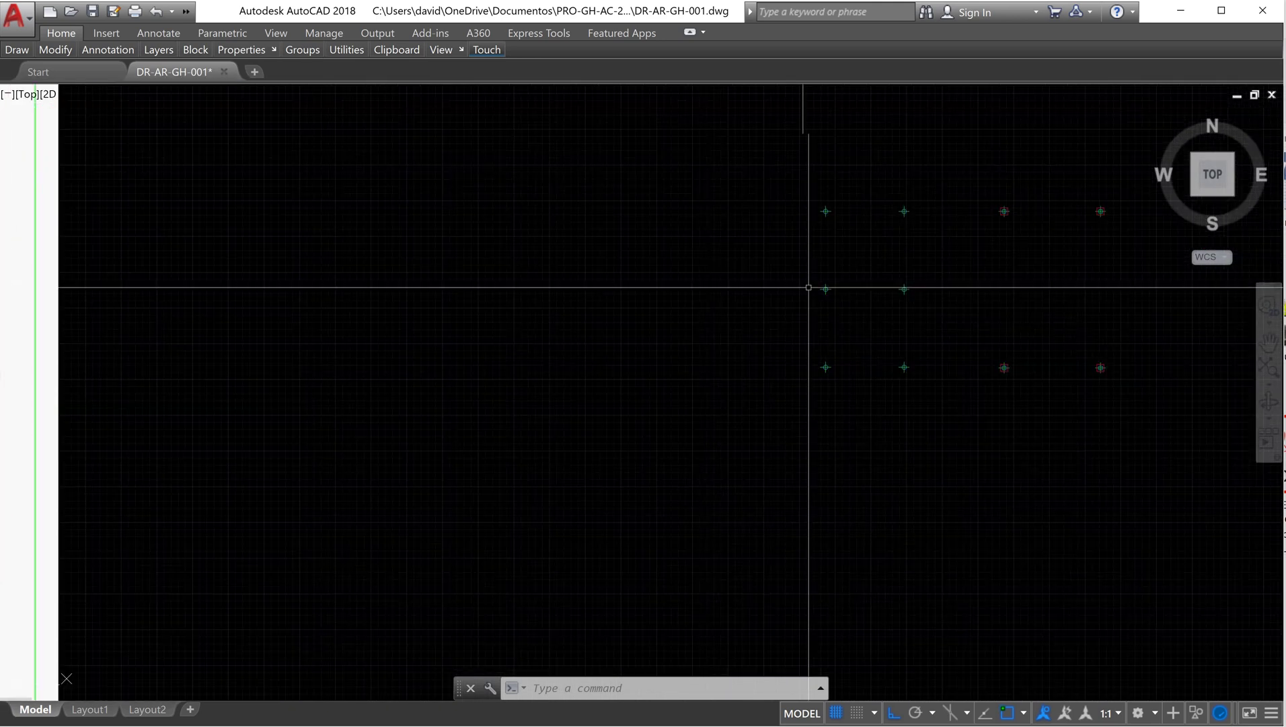
pyautogui.scroll(-6, 814, 283)
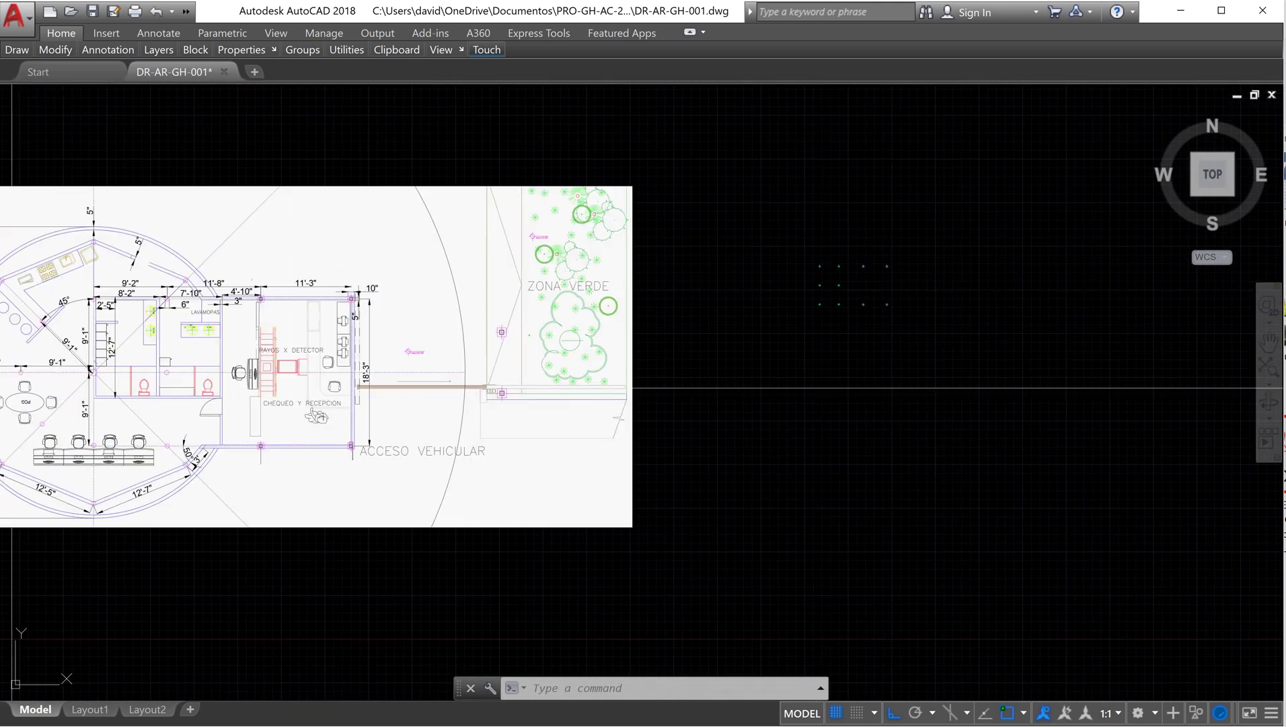
pyautogui.moveTo(4, 369); pyautogui.dragTo(177, 343, button='middle')
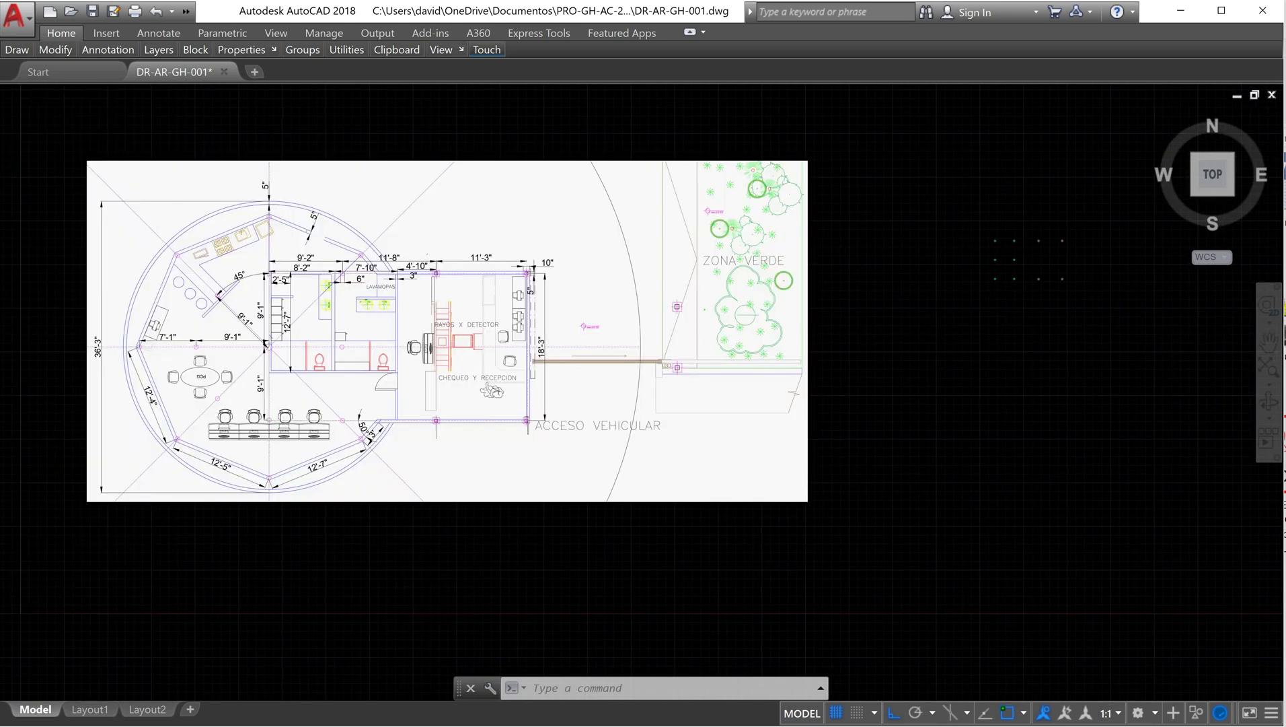
pyautogui.scroll(6, 196, 343)
pyautogui.scroll(2, 221, 359)
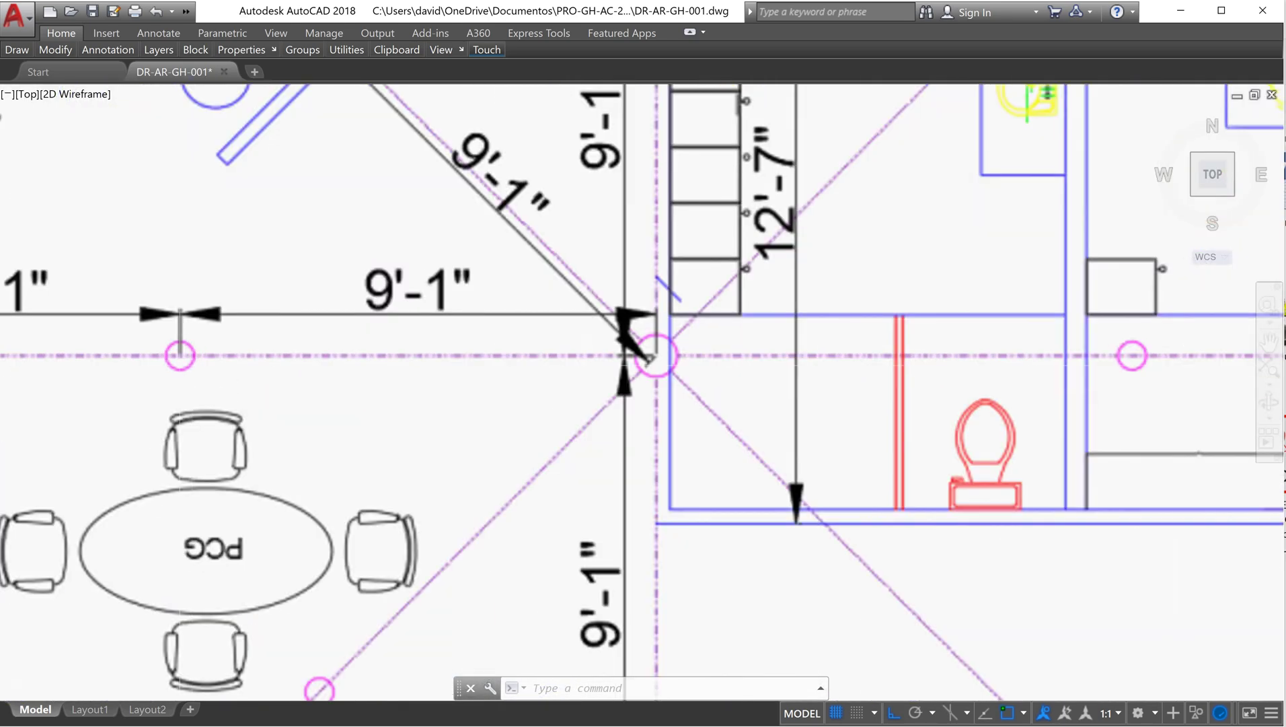
pyautogui.scroll(-10, 195, 370)
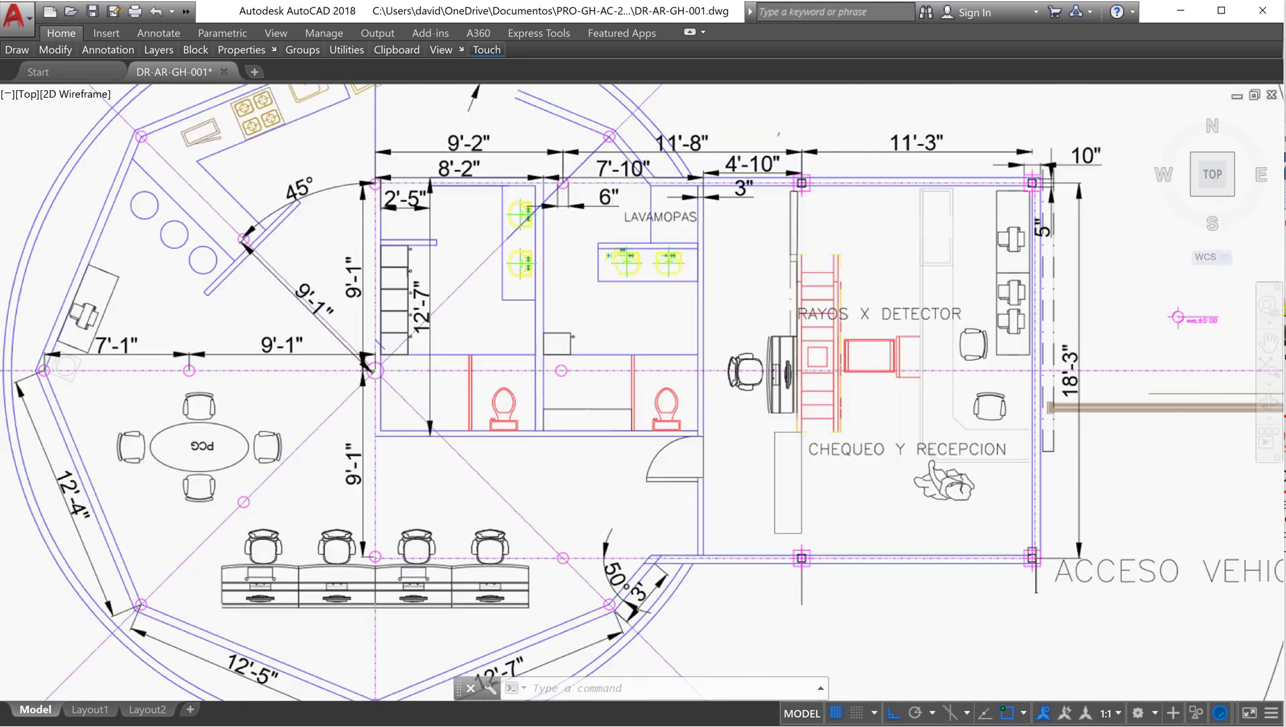
pyautogui.scroll(10, 700, 321)
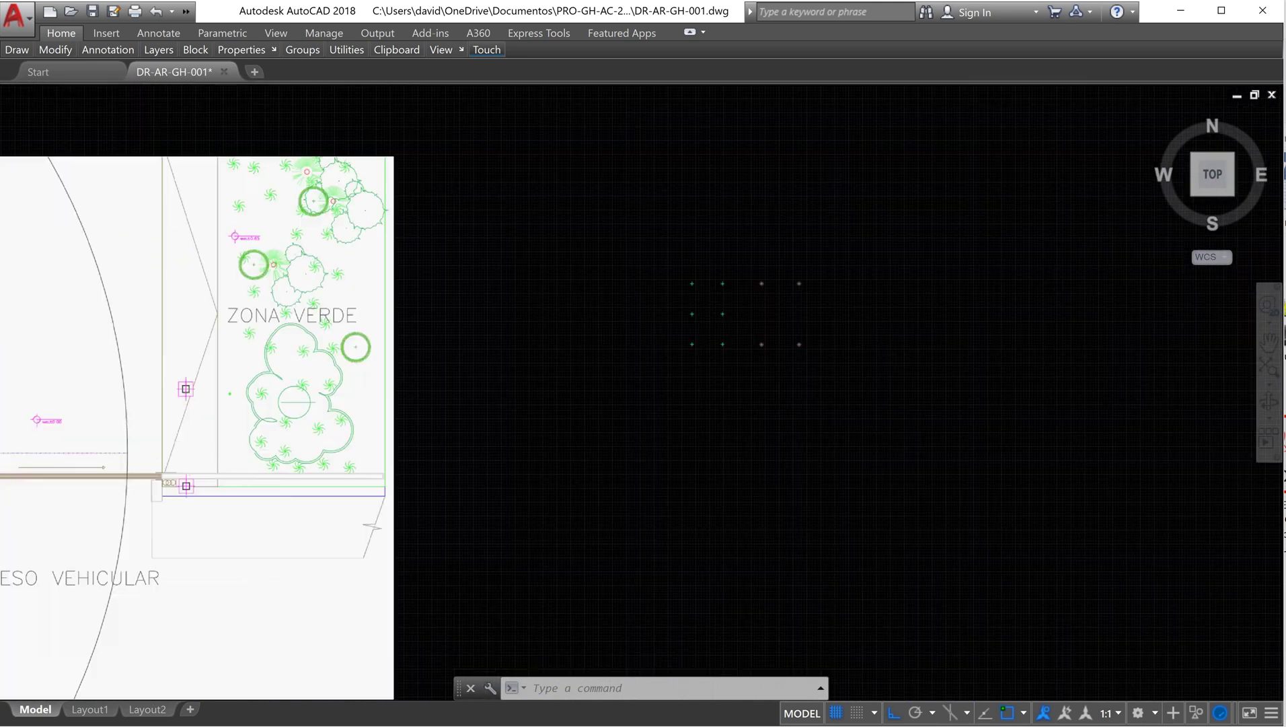
# - Copy one column cross 9'-1" to the left using its centre as base point
pyautogui.click(702, 312)
pyautogui.click(618, 273)
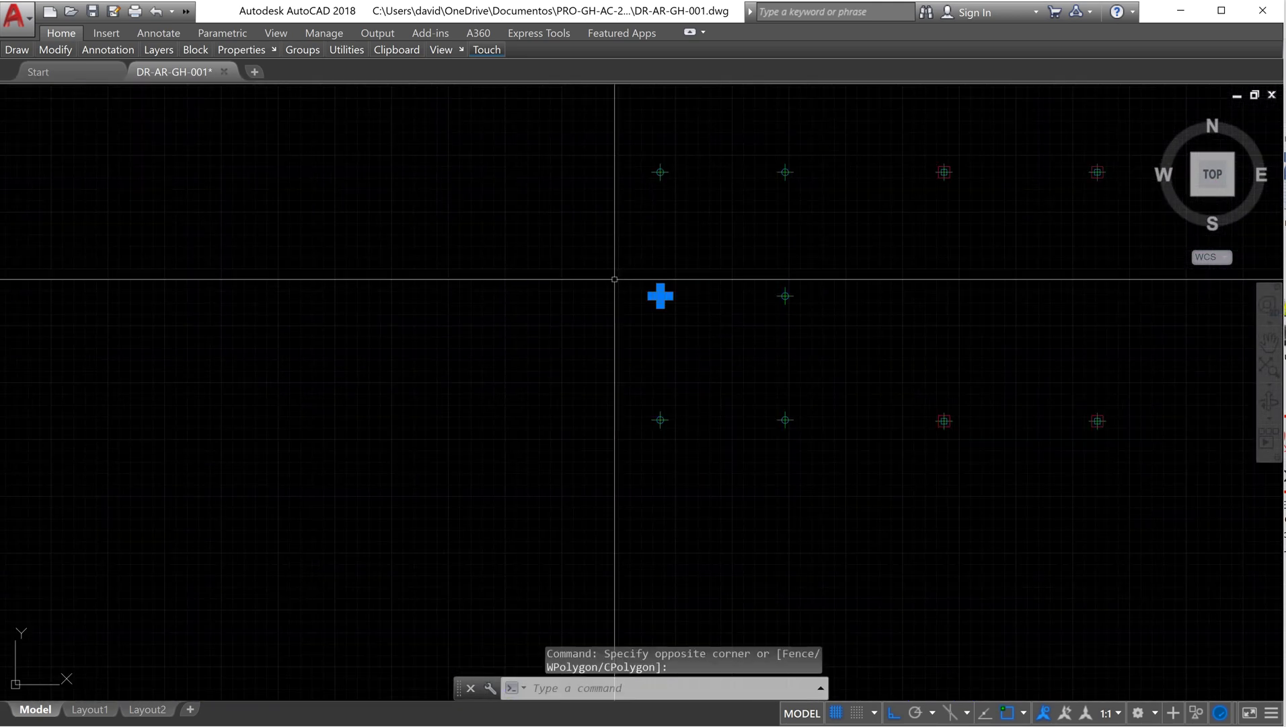
pyautogui.scroll(5, 651, 269)
pyautogui.scroll(2, 806, 348)
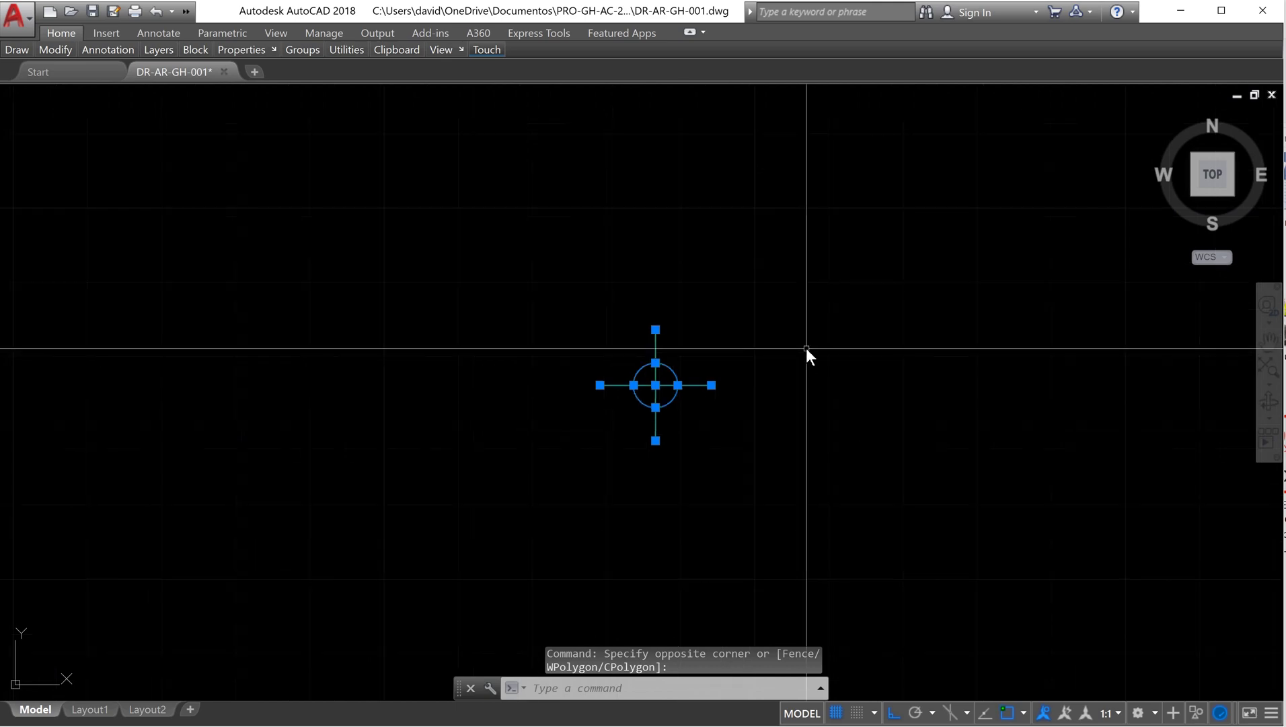
pyautogui.write('co')
pyautogui.press('Return')
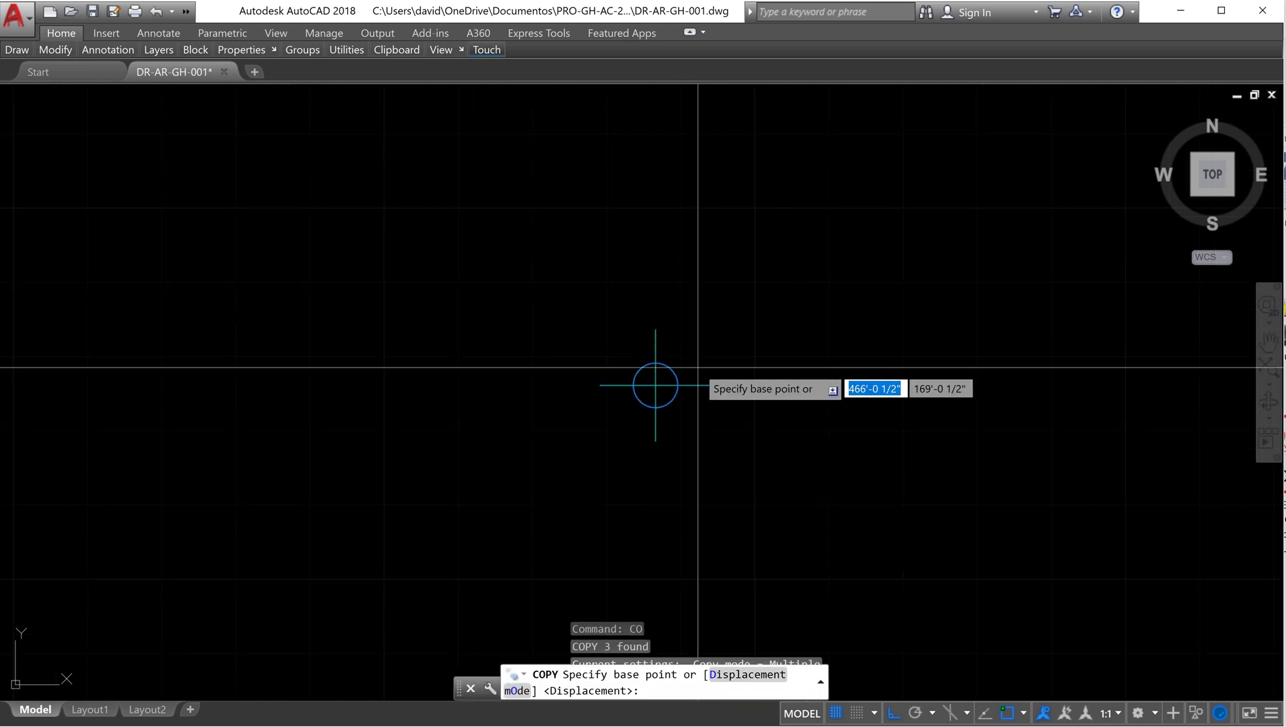
pyautogui.click(656, 385)
pyautogui.scroll(-2, 656, 385)
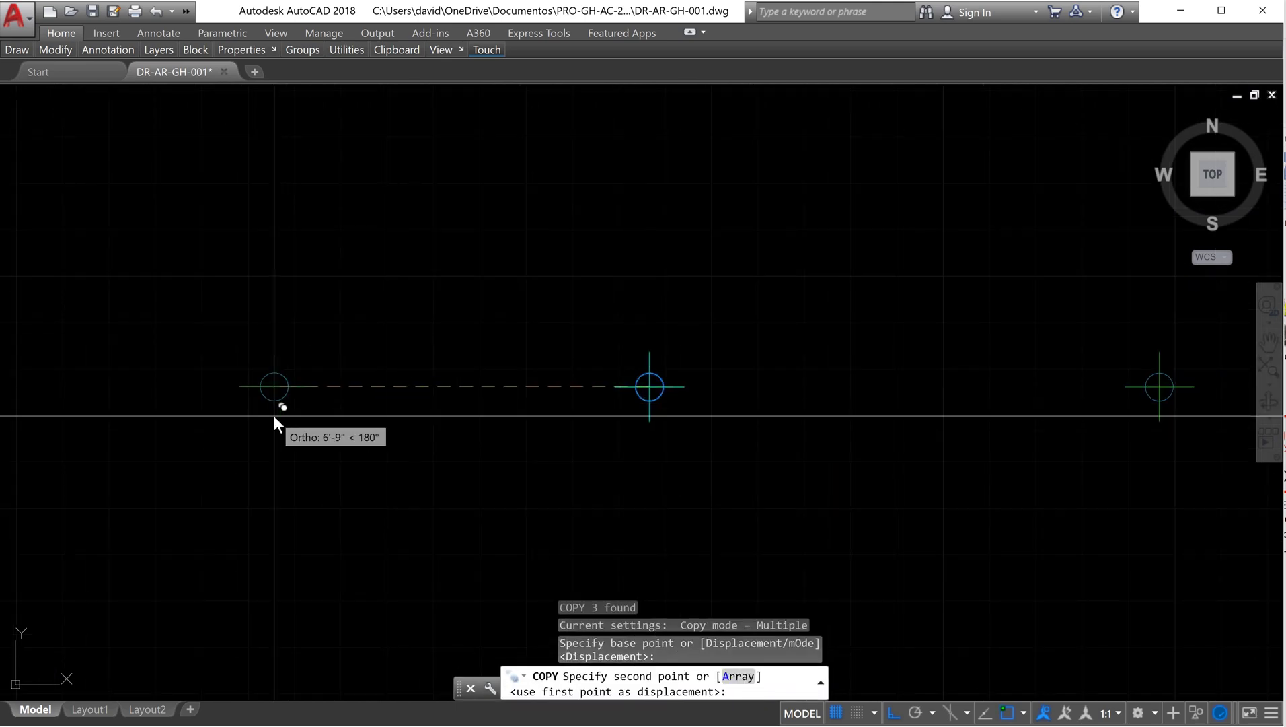
pyautogui.write("9'-")
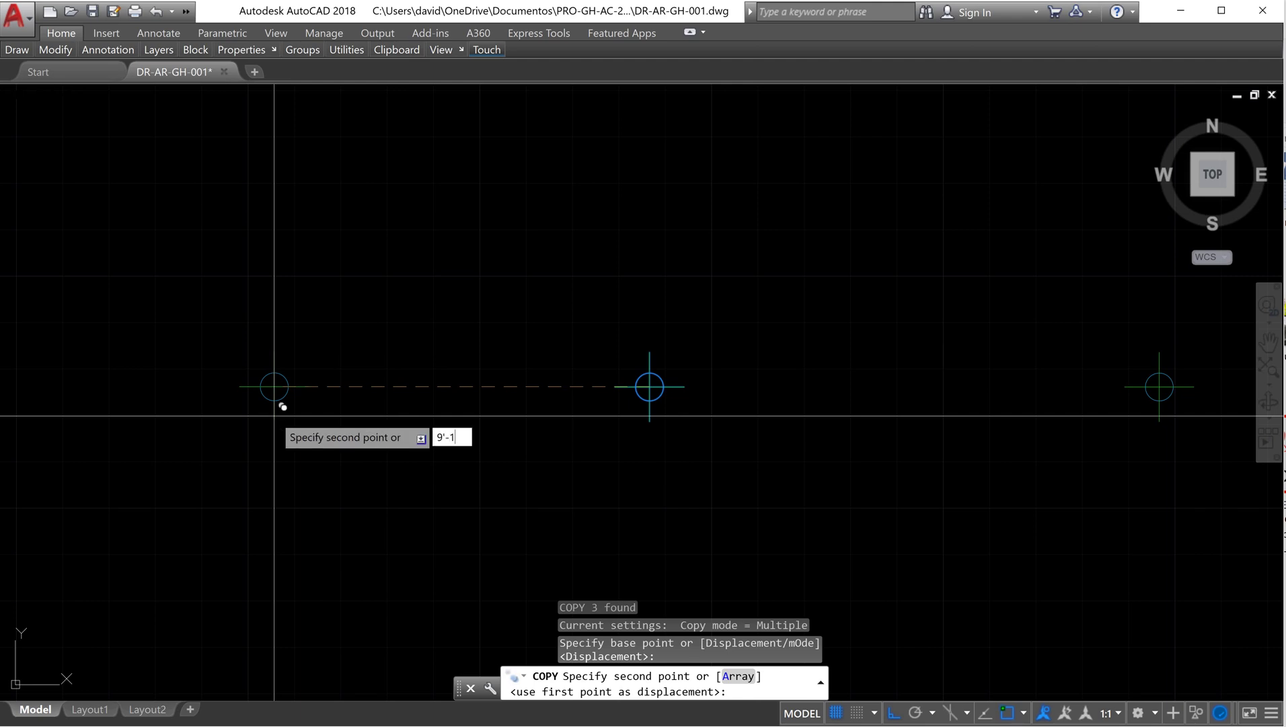
pyautogui.write('1"')
pyautogui.press('Return')
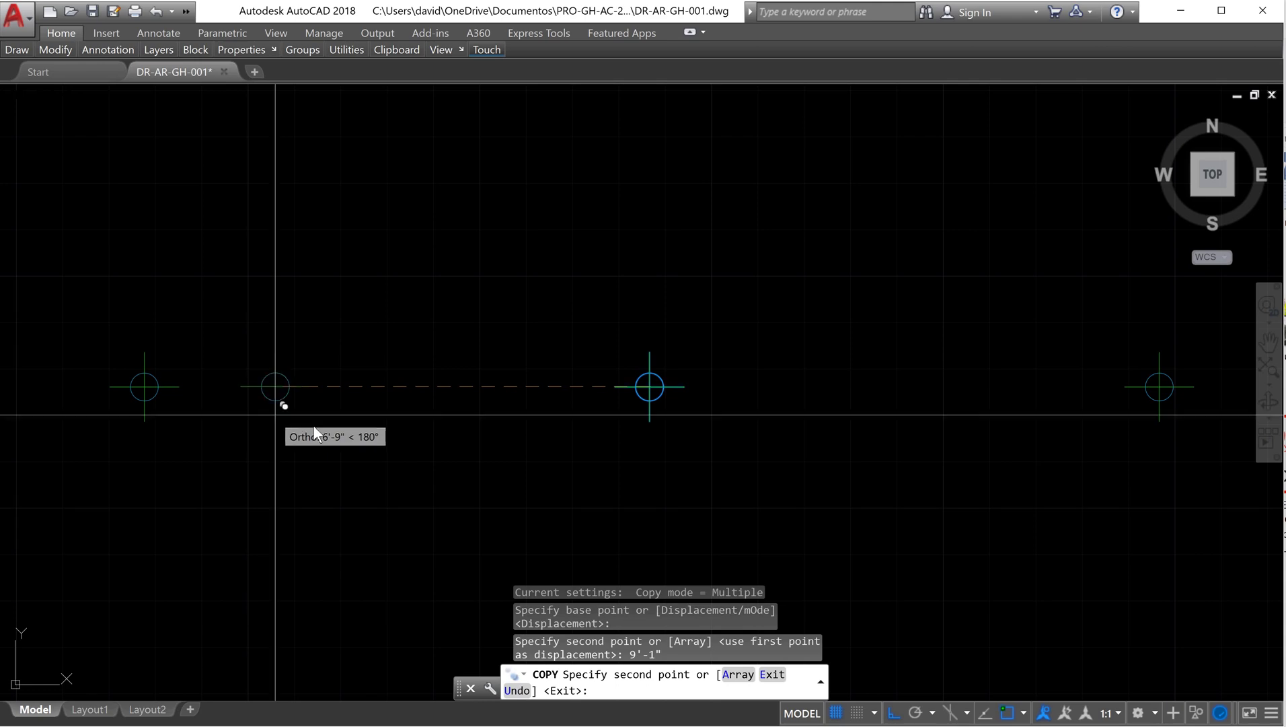
pyautogui.rightClick(274, 415)
pyautogui.click(308, 424)
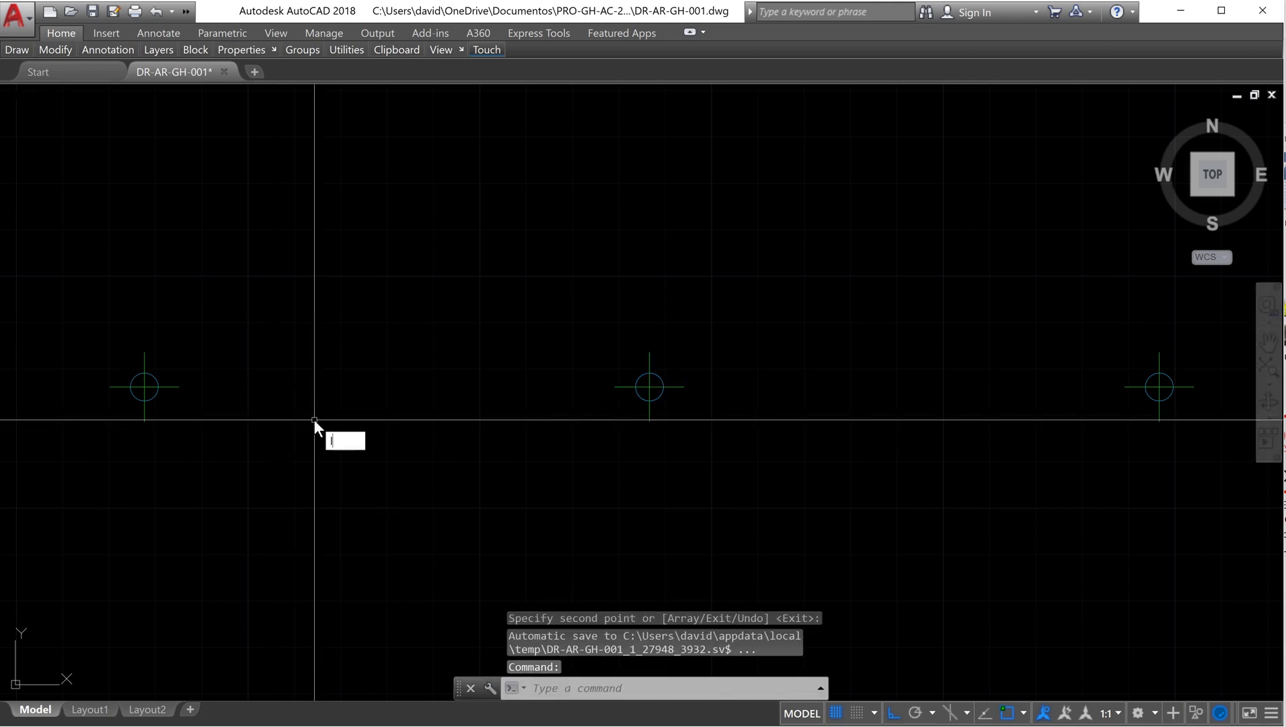
# - Draw a line from the leftmost marker's centre to the middle marker's centre
pyautogui.write('LI')
pyautogui.press('BackSpace')
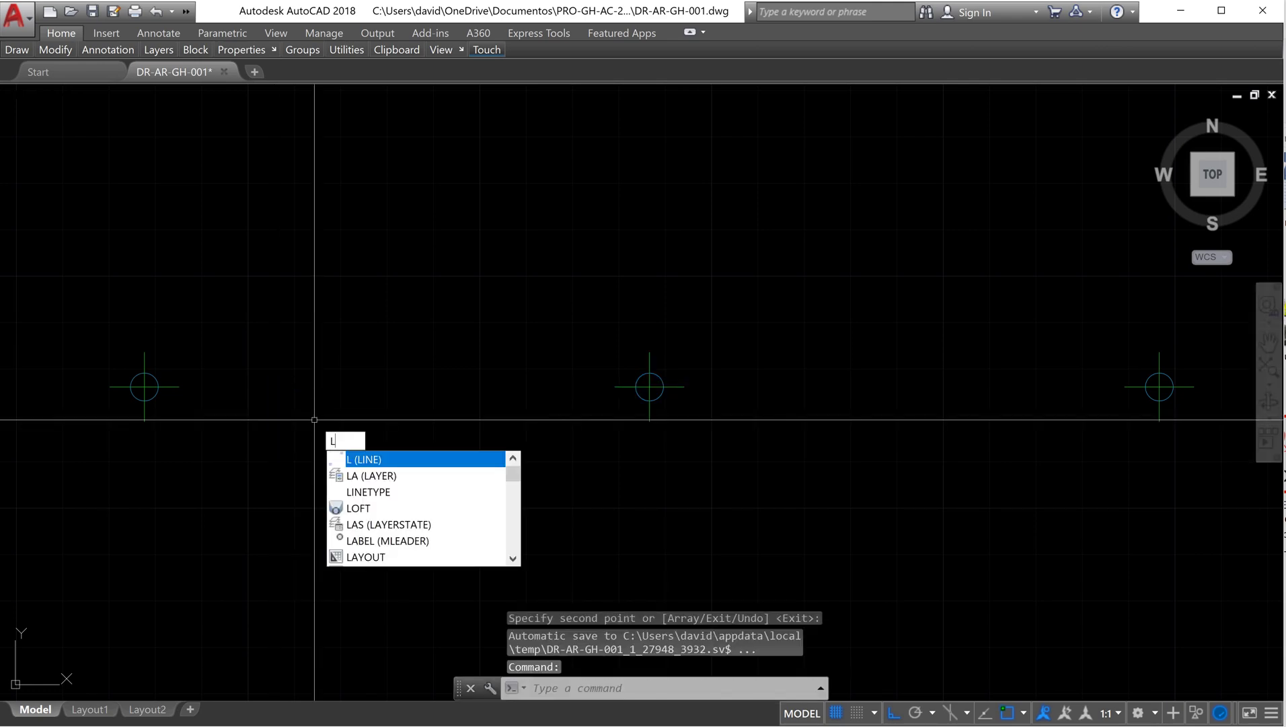
pyautogui.press('Return')
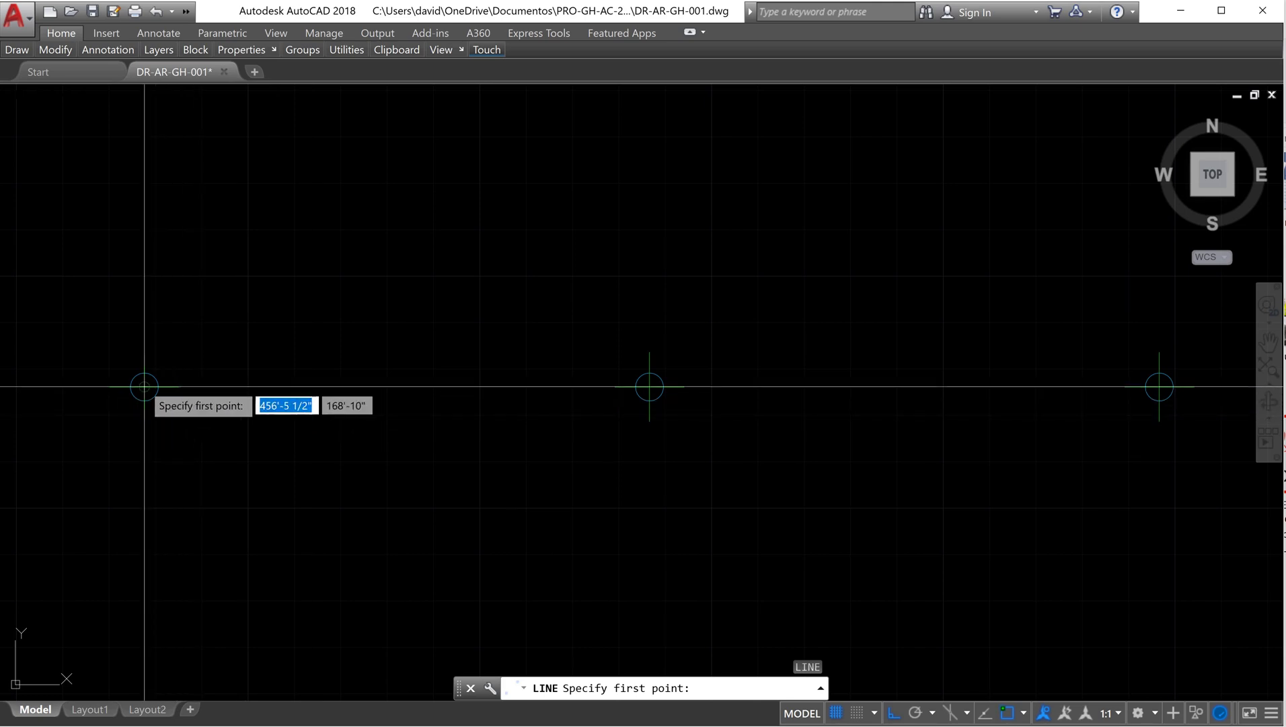
pyautogui.click(144, 383)
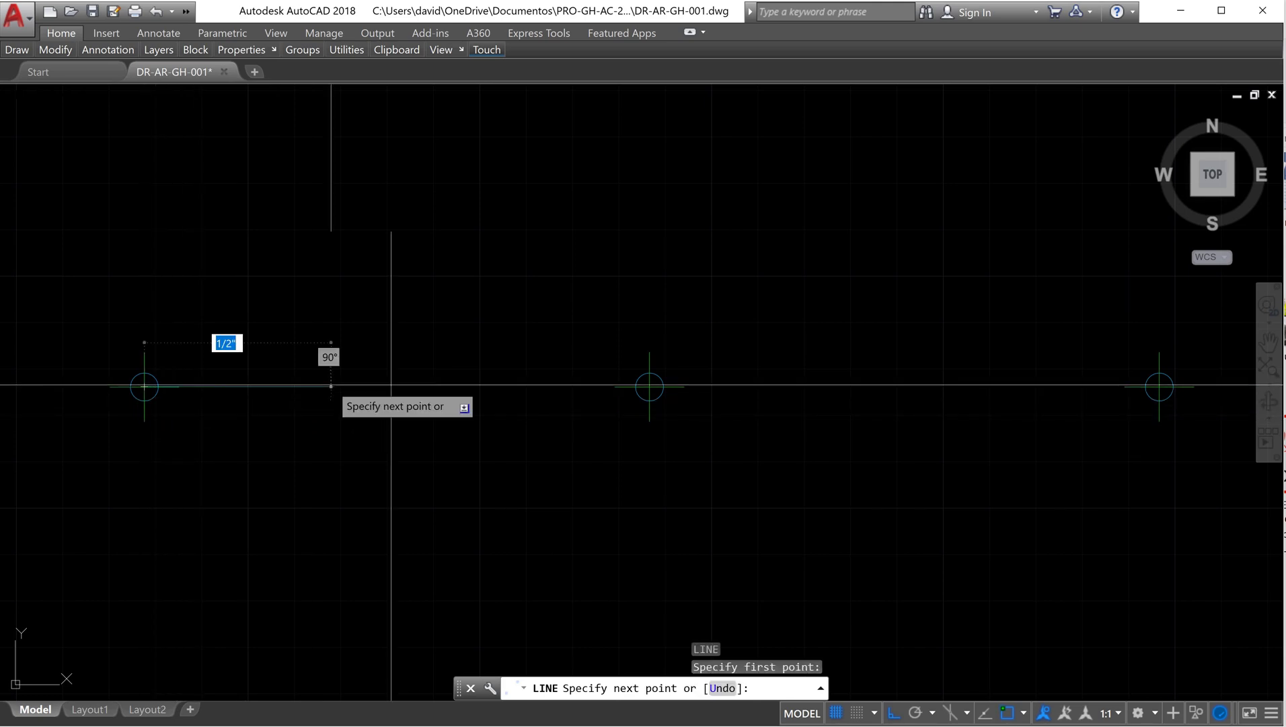
pyautogui.click(650, 384)
pyautogui.rightClick(636, 349)
pyautogui.click(649, 357)
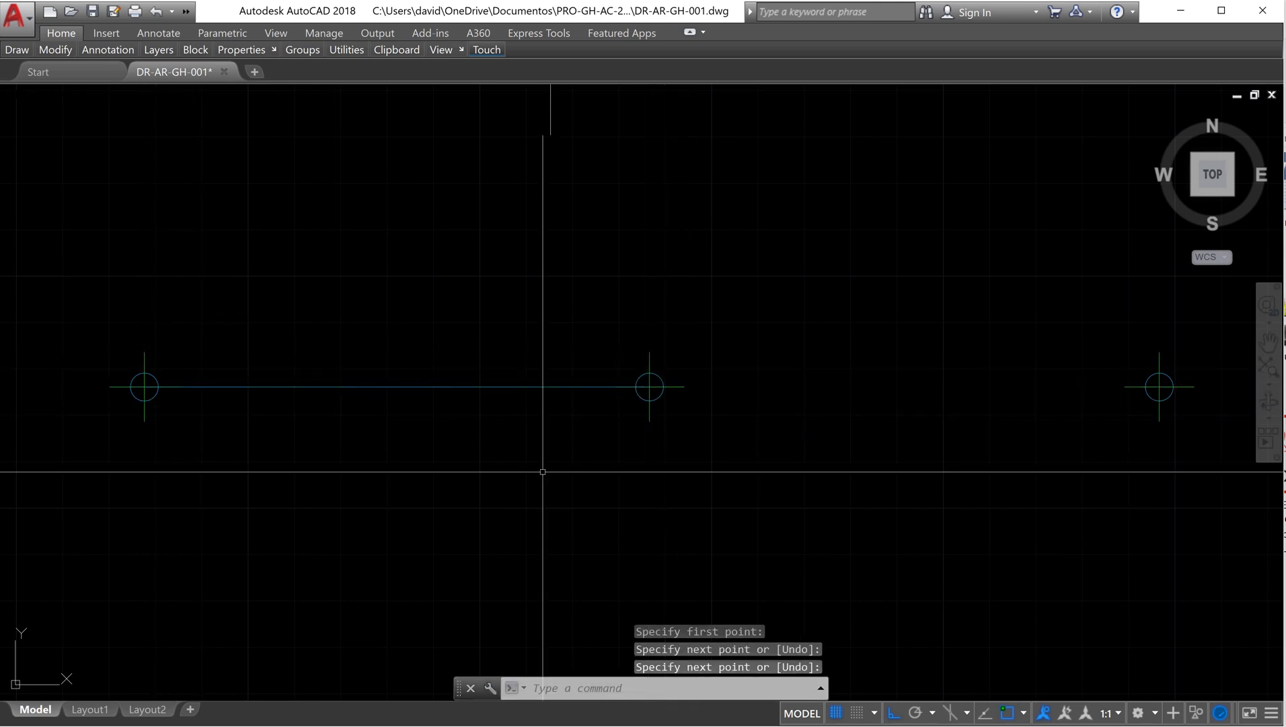
pyautogui.scroll(-5, 504, 374)
pyautogui.scroll(-5, 505, 374)
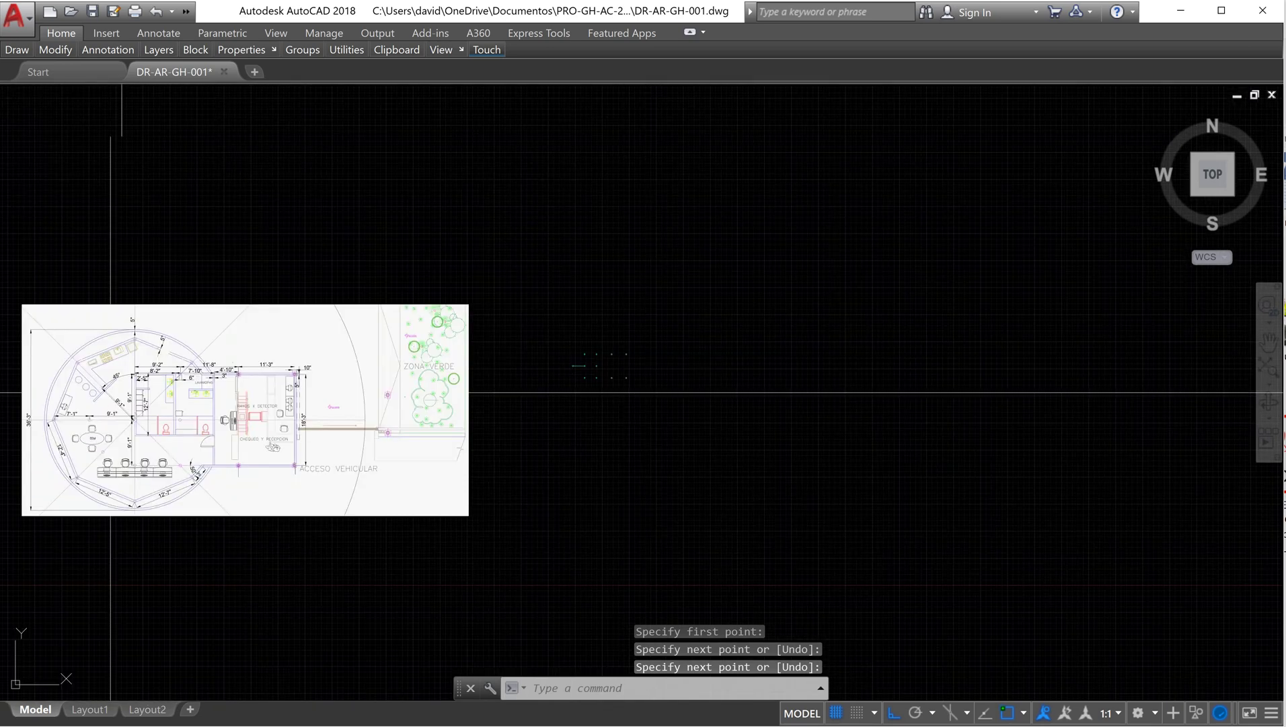
pyautogui.scroll(5, 111, 392)
pyautogui.scroll(4, 181, 377)
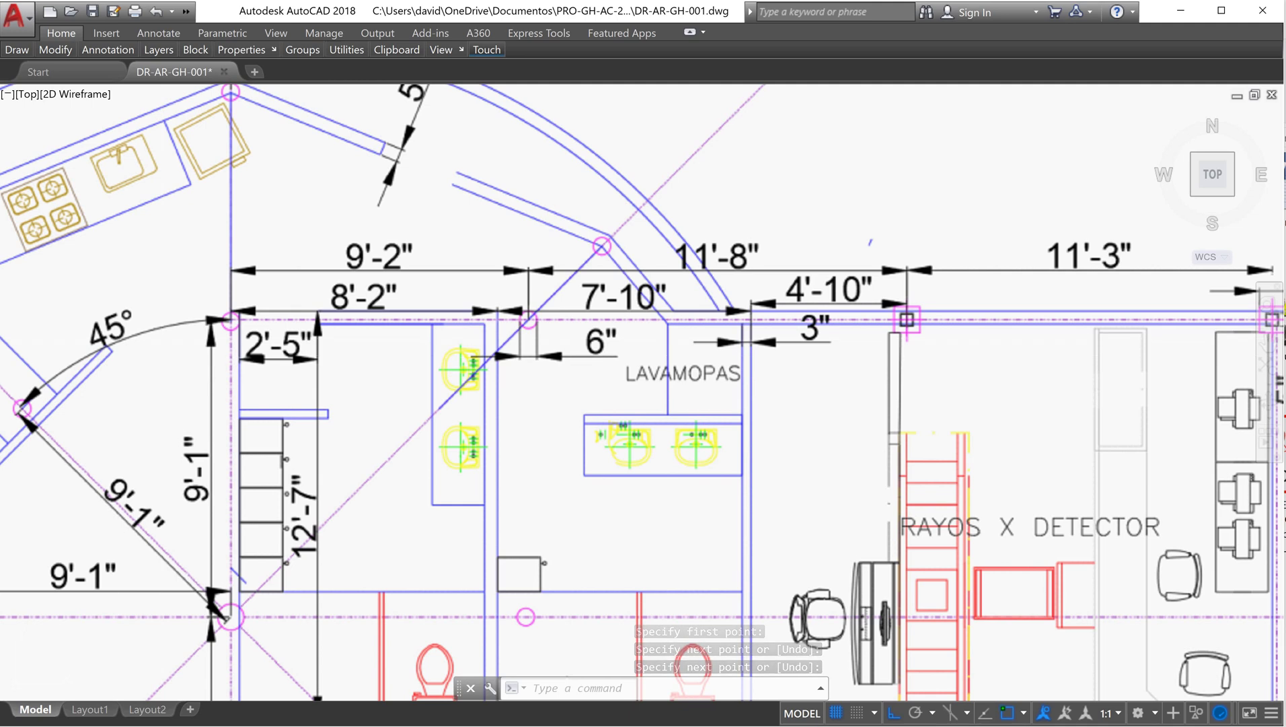
pyautogui.scroll(-6, 466, 351)
pyautogui.scroll(10, 559, 345)
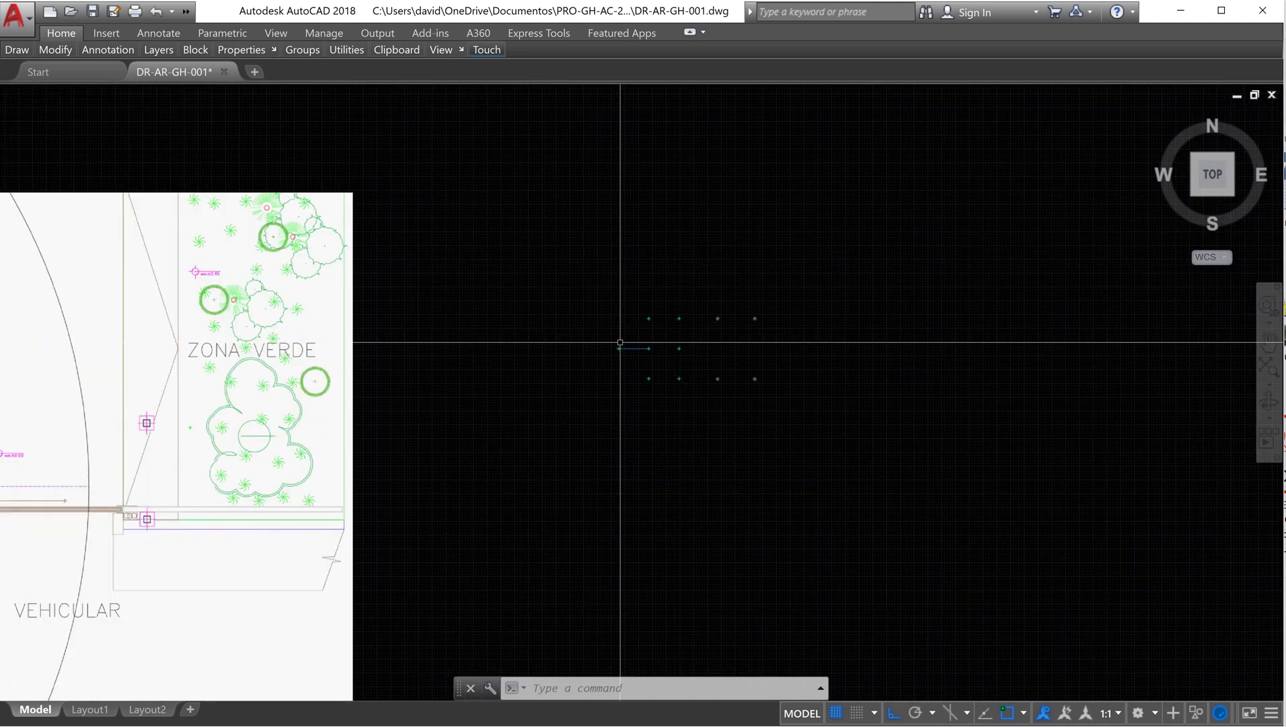
pyautogui.moveTo(586, 413); pyautogui.dragTo(522, 516, button='middle')
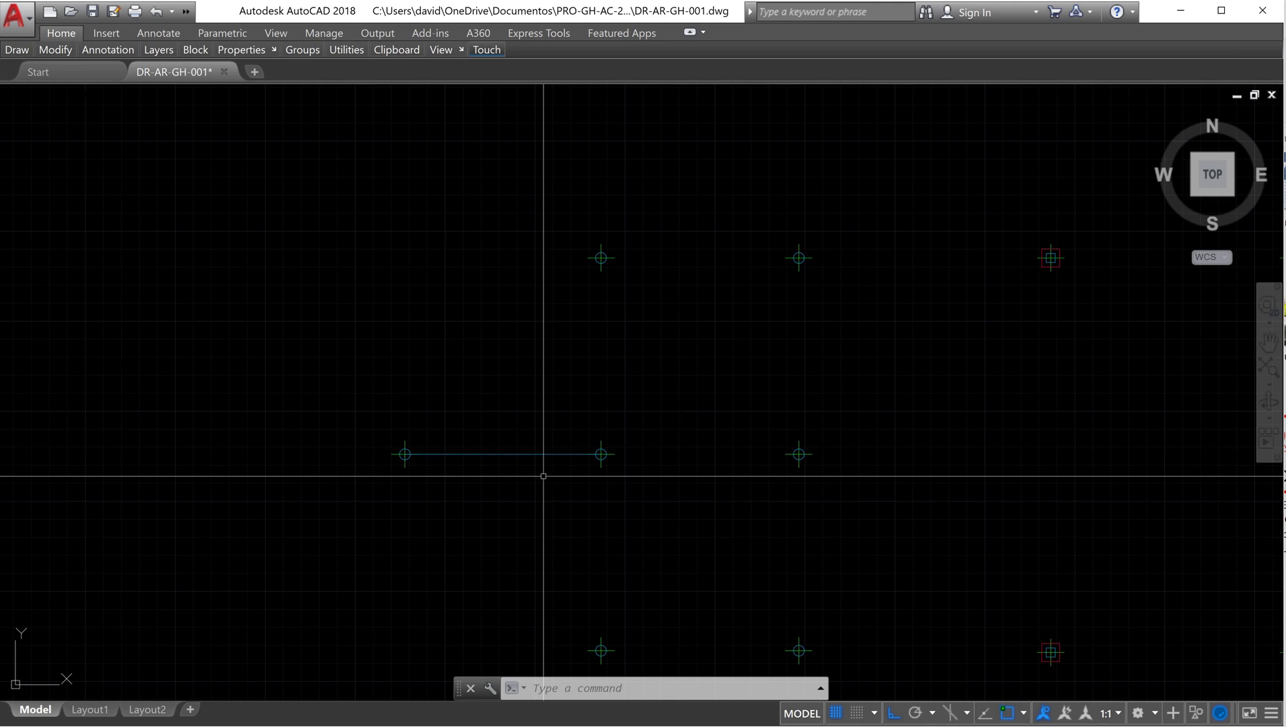
# - Rotate the short line 45° about its right endpoint at the column marker
pyautogui.write('RO')
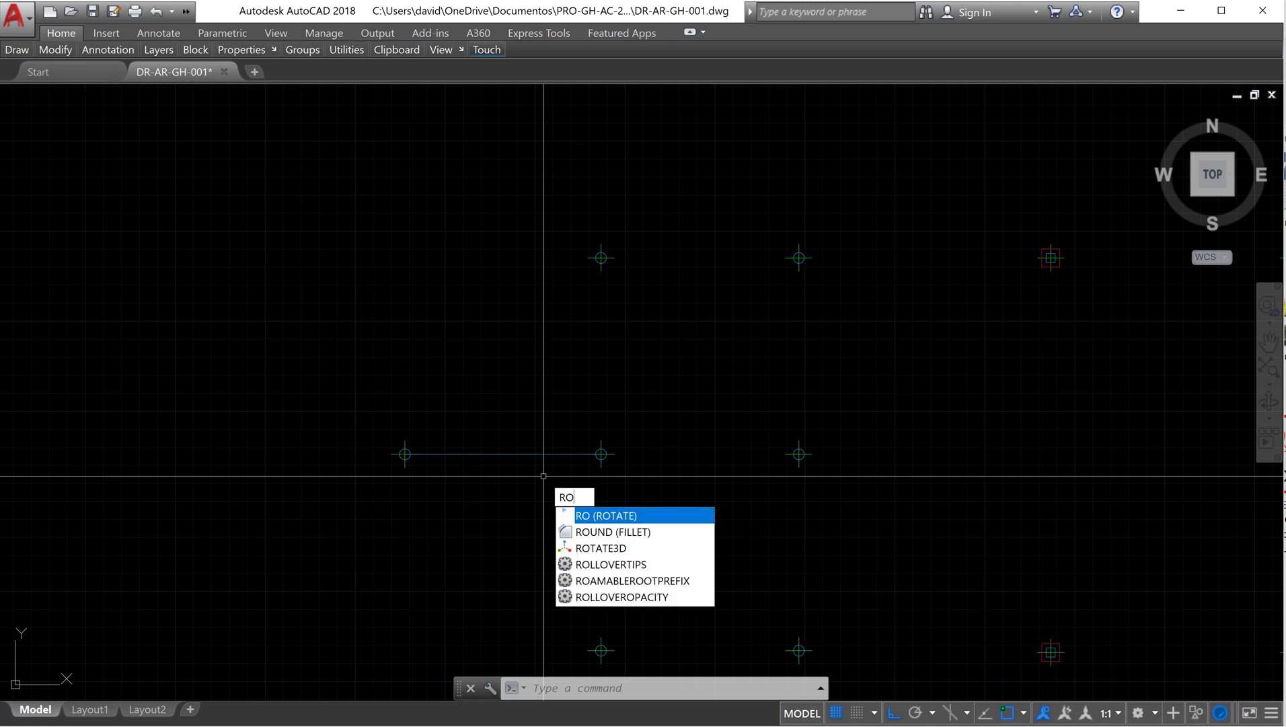
pyautogui.write('TATE')
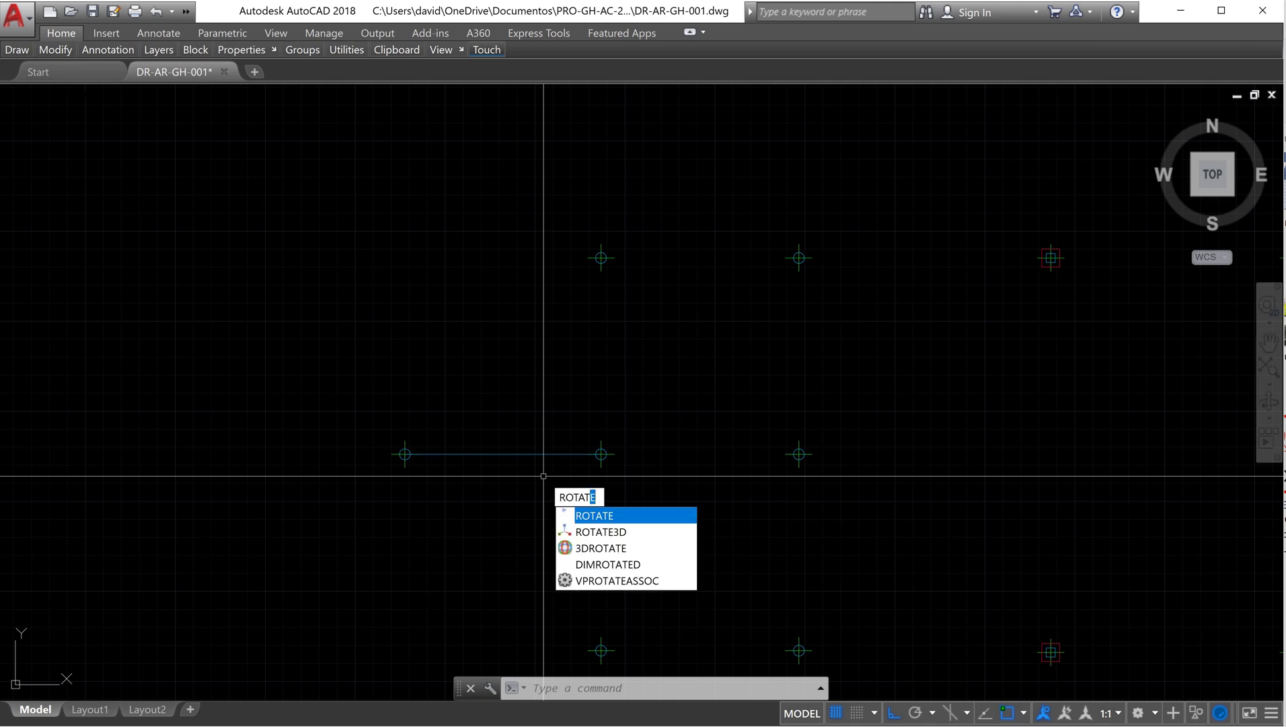
pyautogui.press('Return')
pyautogui.click(544, 476)
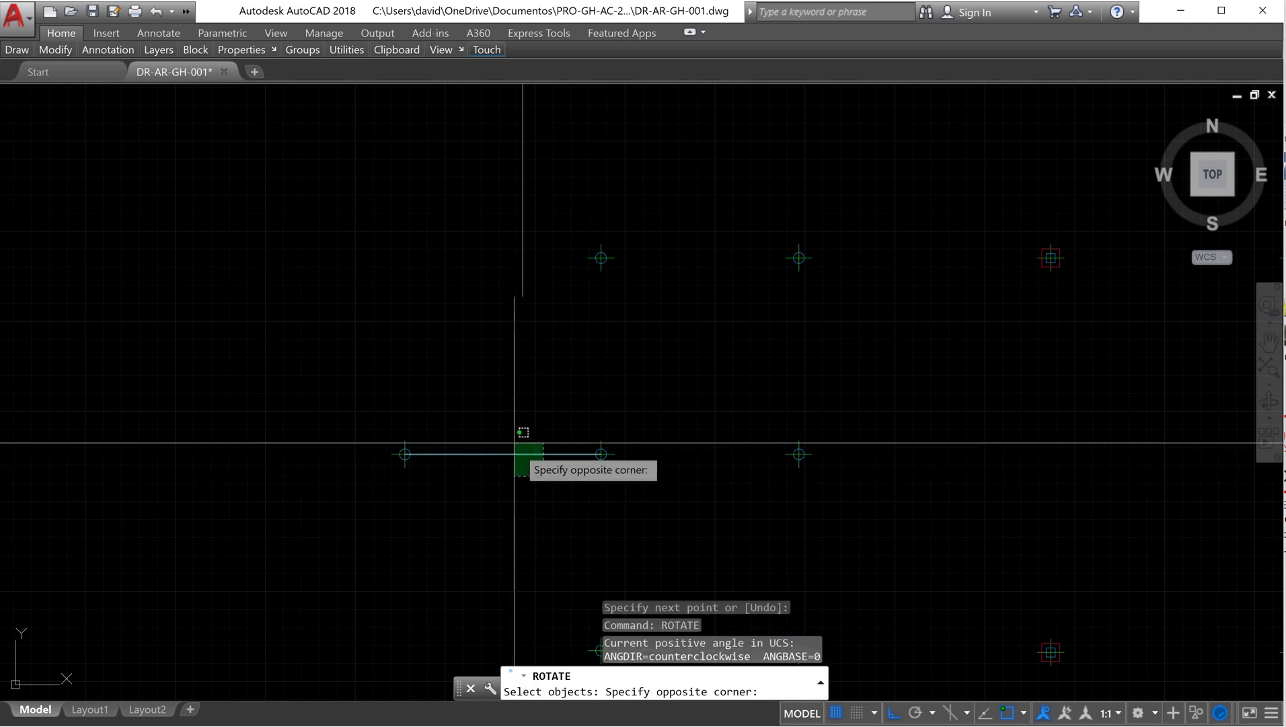
pyautogui.click(497, 422)
pyautogui.press('Return')
pyautogui.scroll(5, 581, 429)
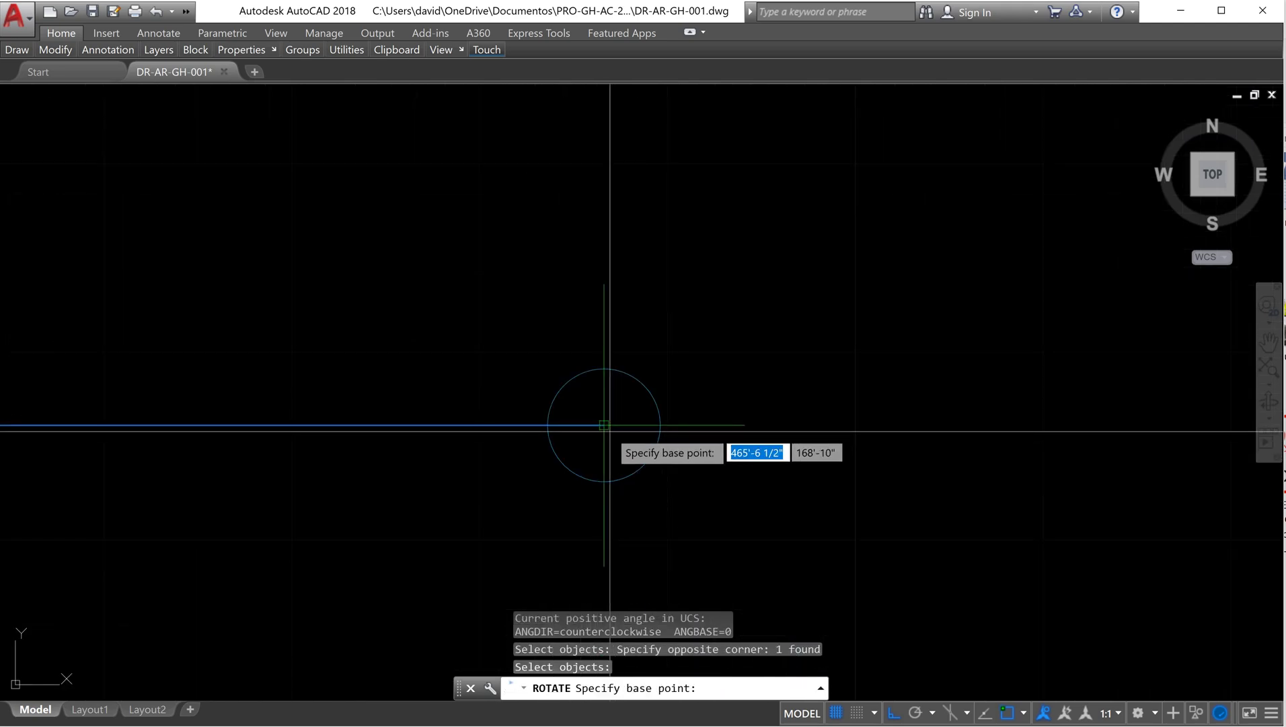
pyautogui.click(605, 425)
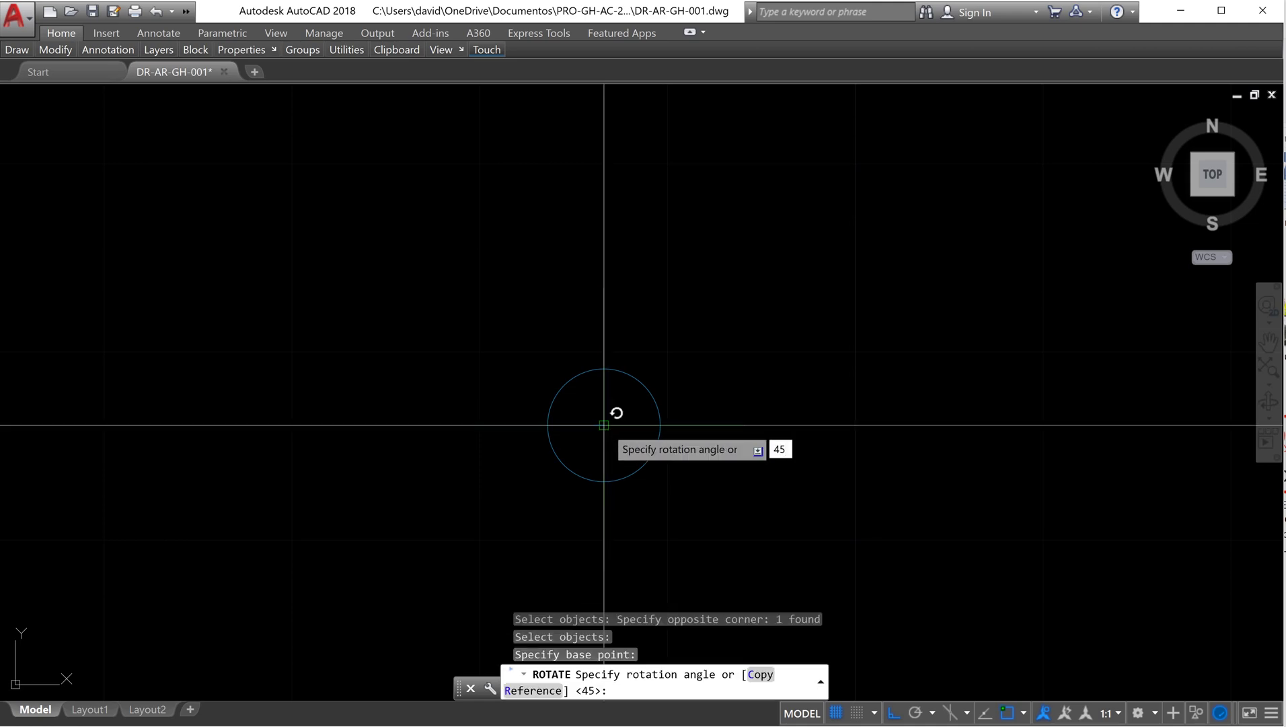
pyautogui.press('Return')
pyautogui.scroll(-3, 601, 416)
pyautogui.scroll(3, 591, 321)
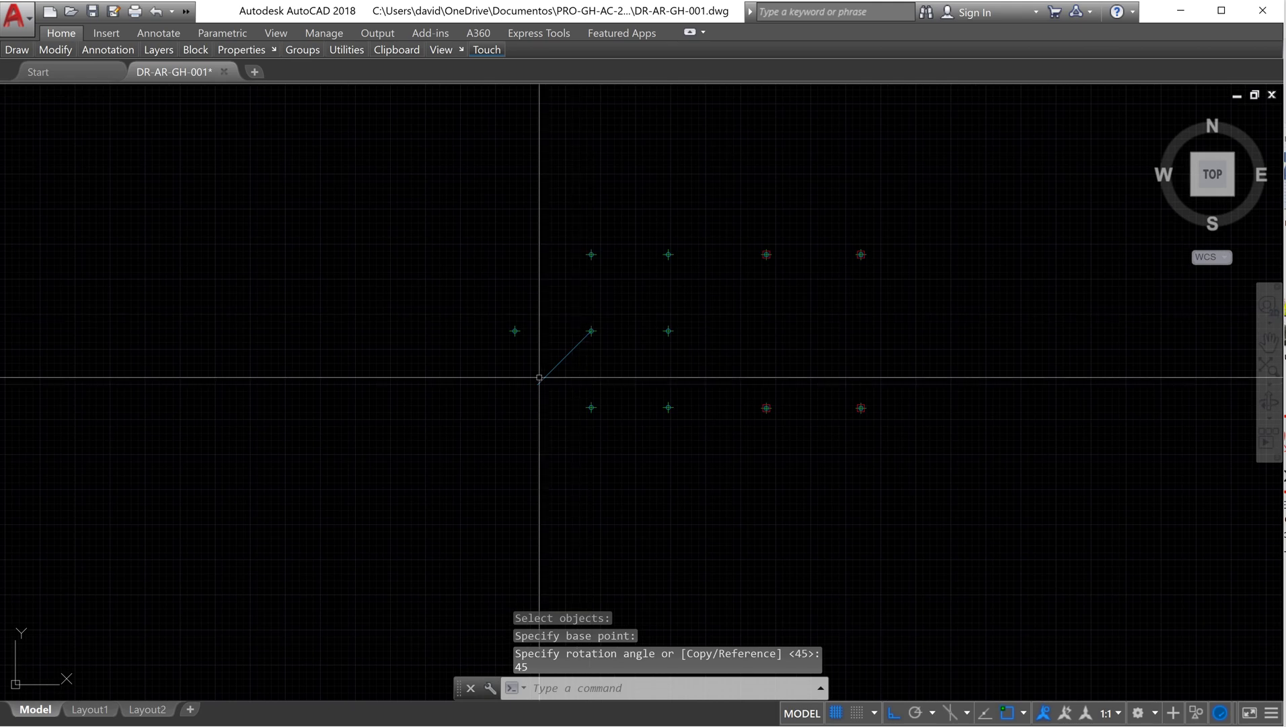
pyautogui.scroll(6, 585, 376)
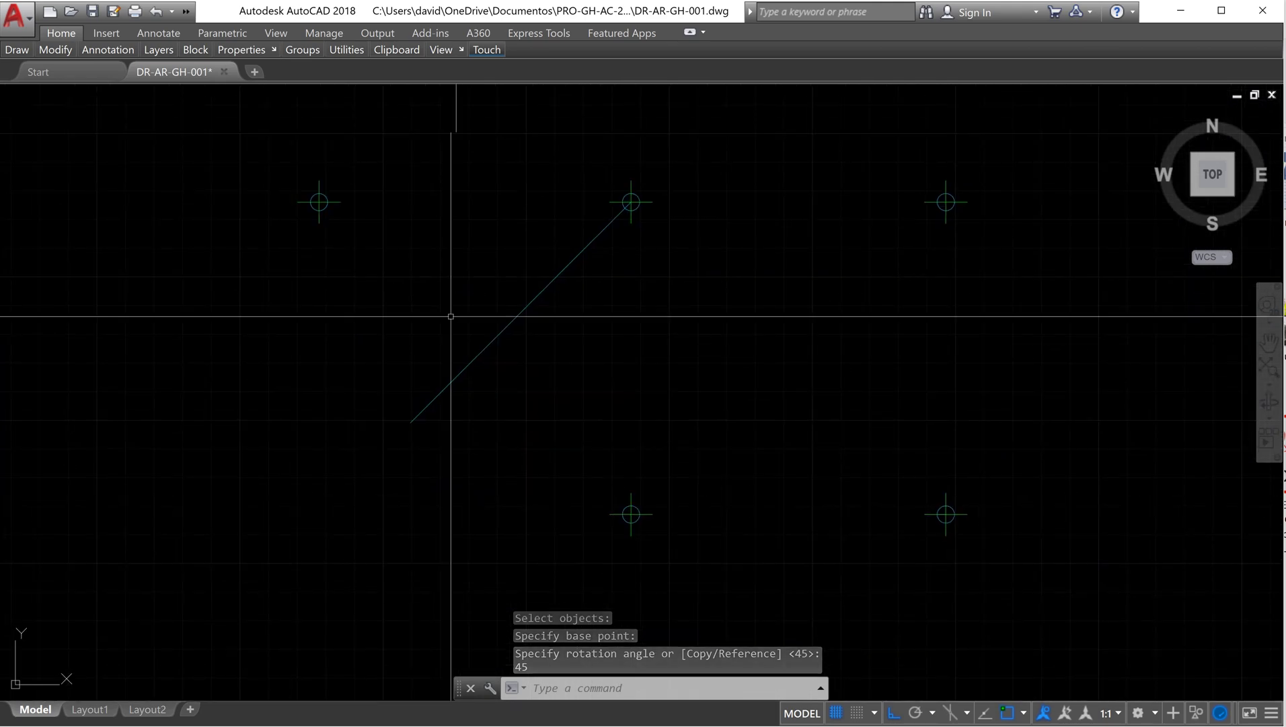
pyautogui.scroll(4, 315, 183)
pyautogui.click(409, 308)
# - Copy the upper-left column cross from its centre onto the lower end of the diagonal line
pyautogui.click(253, 183)
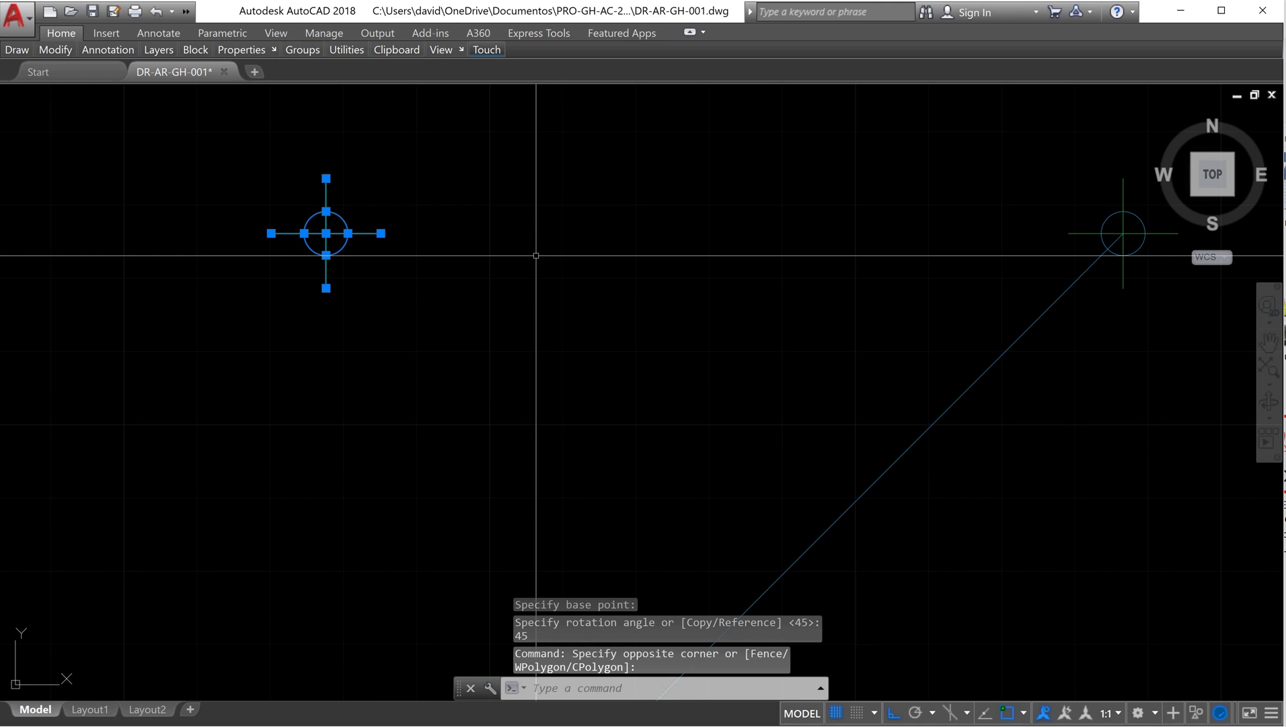
pyautogui.scroll(-3, 536, 256)
pyautogui.write('c')
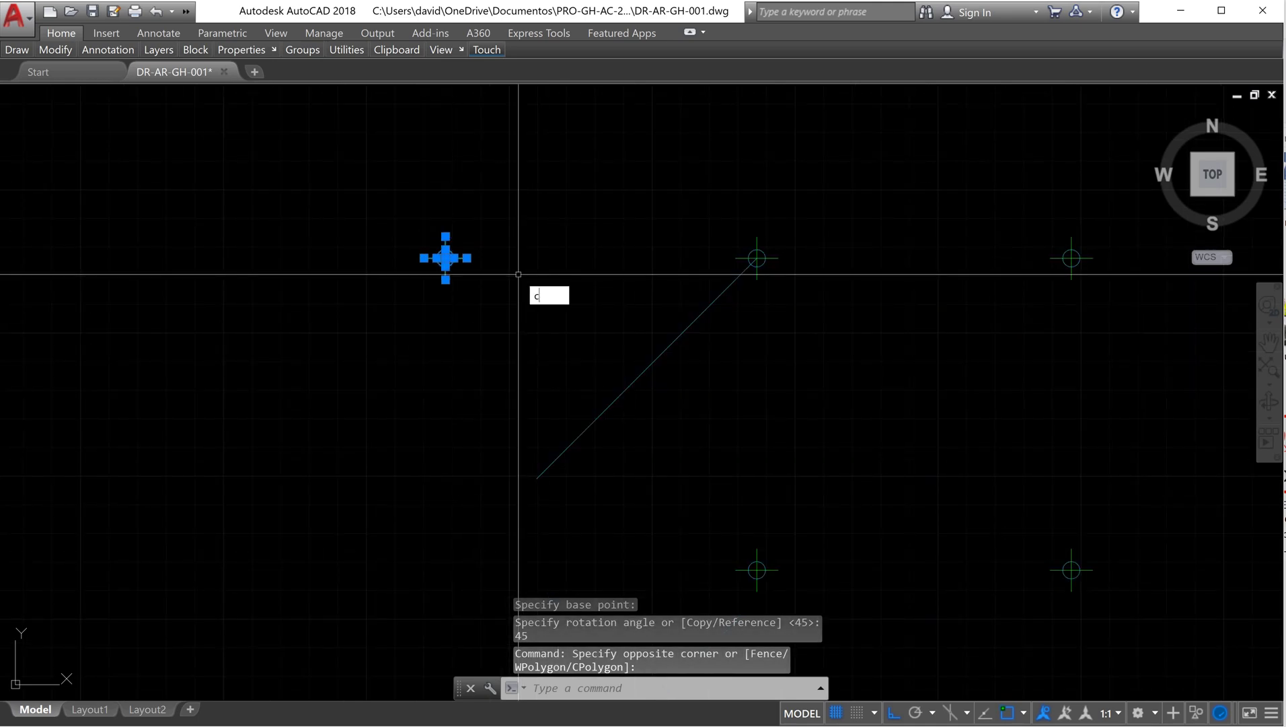
pyautogui.write('o')
pyautogui.press('Return')
pyautogui.scroll(2, 469, 272)
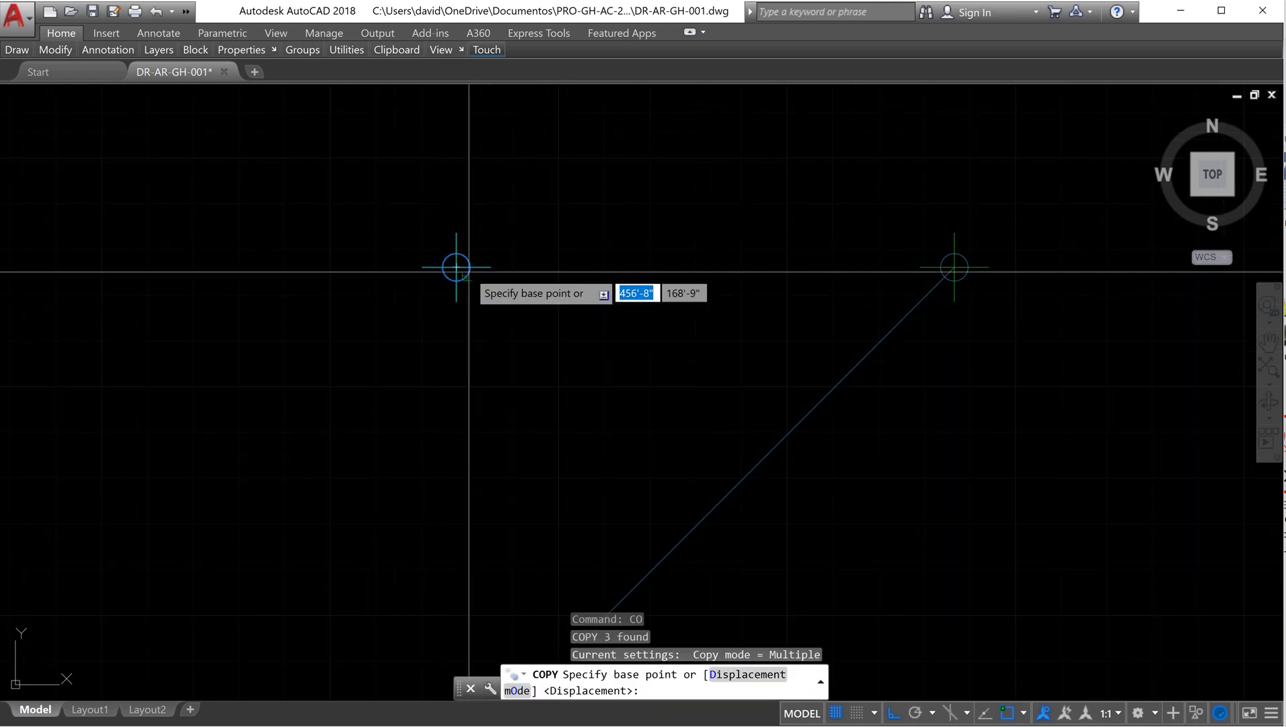
pyautogui.click(457, 267)
pyautogui.scroll(-2, 457, 268)
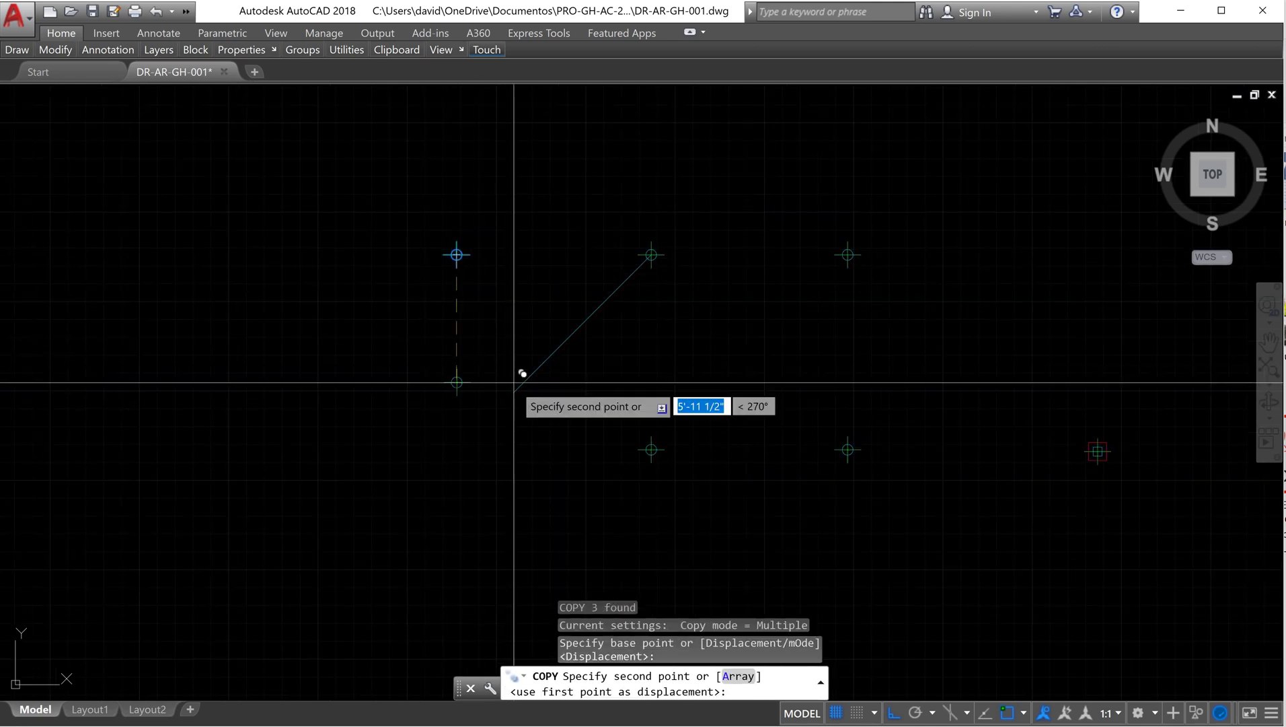
pyautogui.scroll(2, 514, 382)
pyautogui.click(484, 342)
pyautogui.rightClick(491, 277)
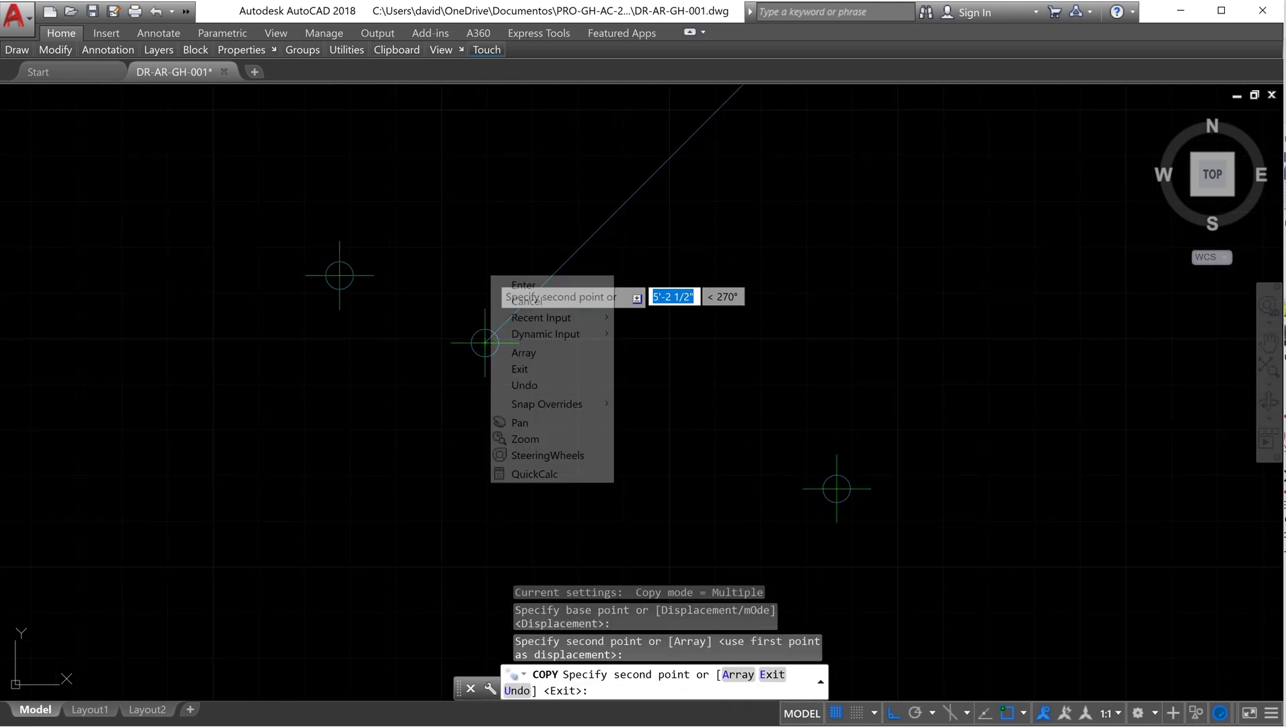
pyautogui.click(524, 285)
pyautogui.moveTo(542, 421); pyautogui.dragTo(546, 464, button='middle')
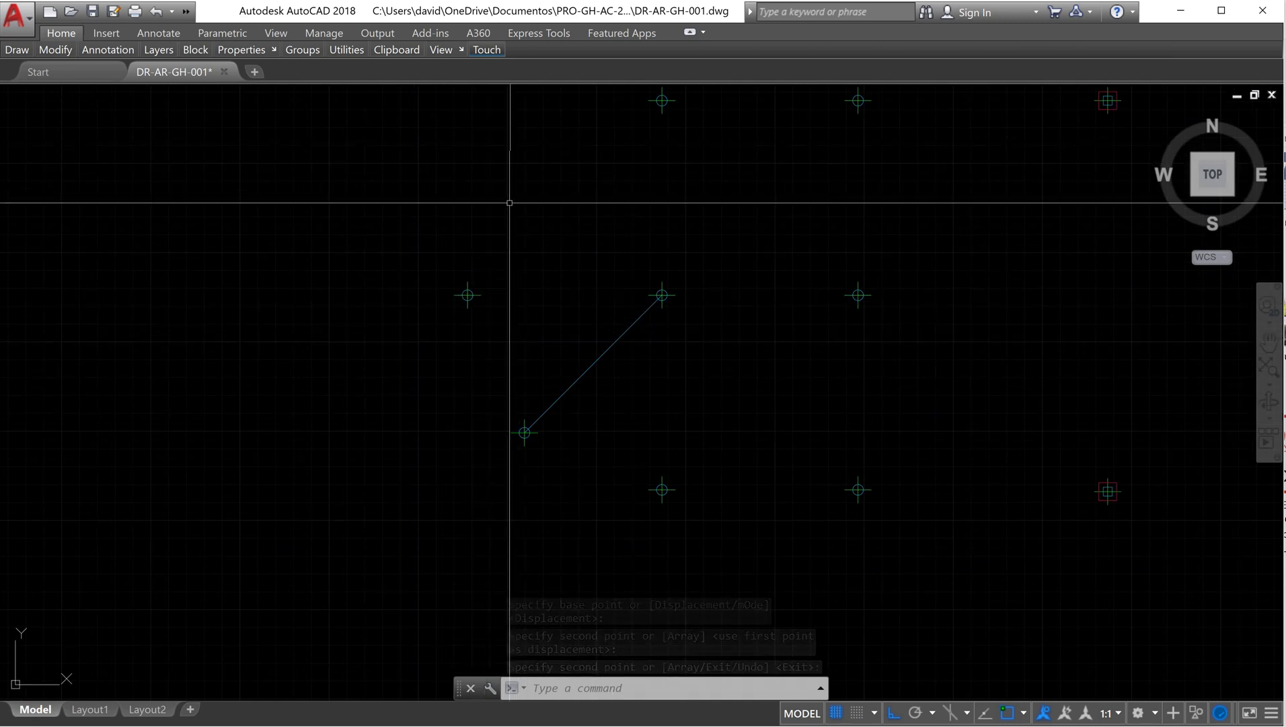
pyautogui.moveTo(510, 202); pyautogui.dragTo(487, 304, button='middle')
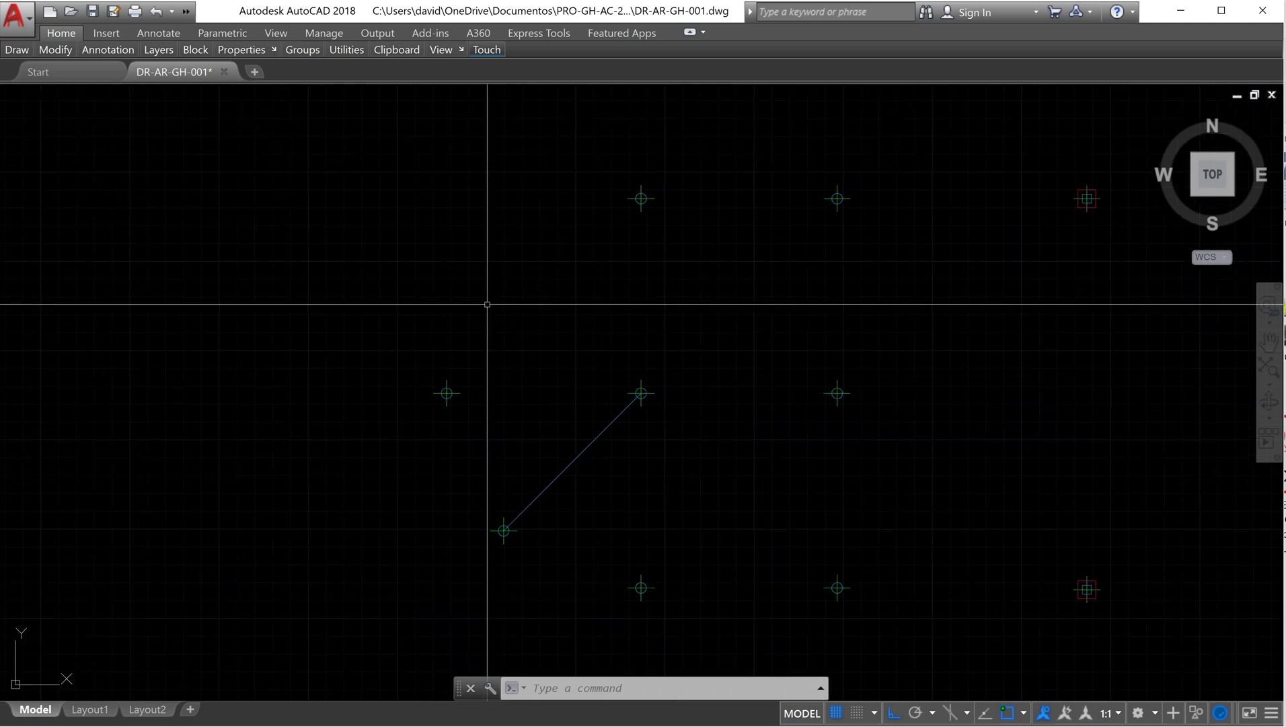
# - Start MIRROR and window-select the diagonal line together with its end column cross
pyautogui.write('r')
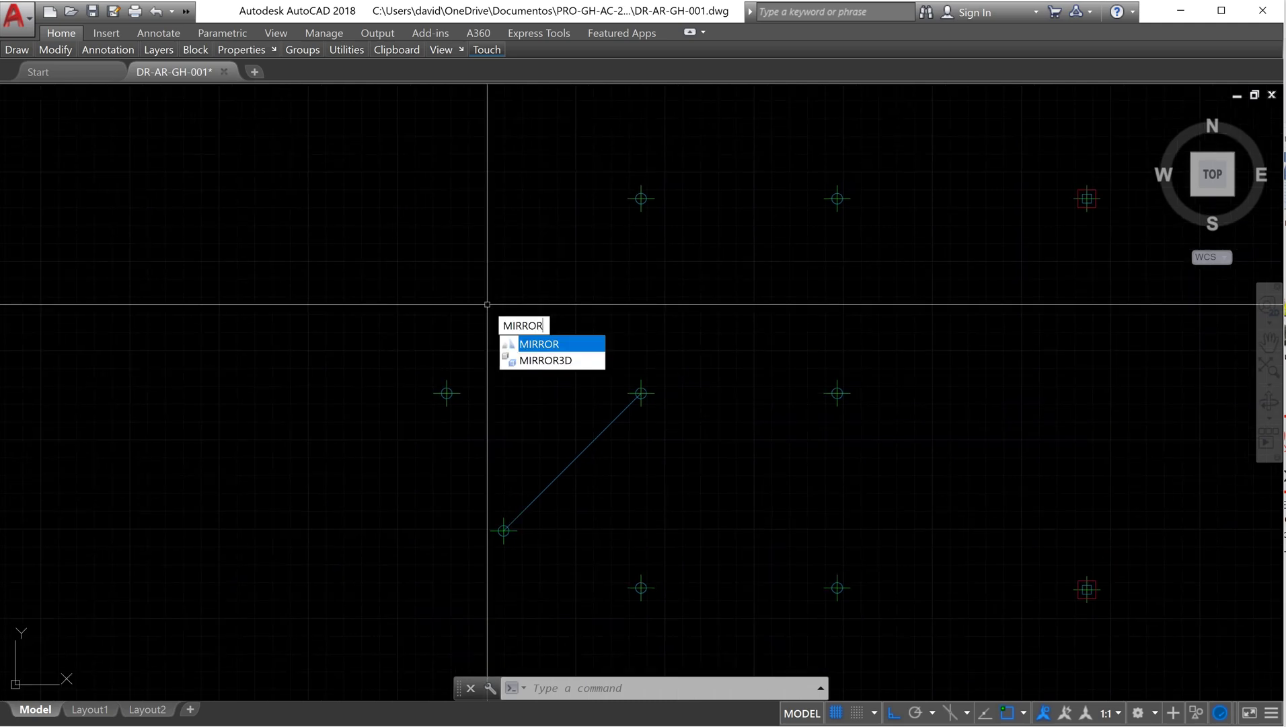
pyautogui.press('Return')
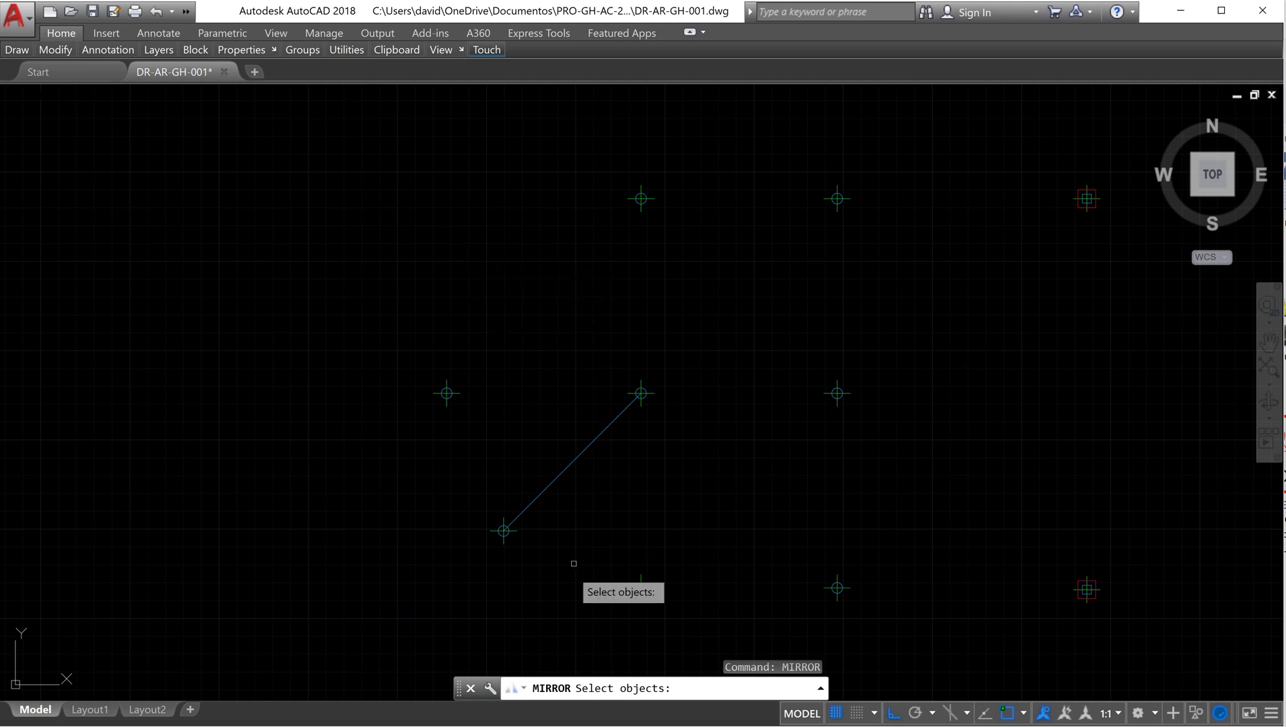
pyautogui.click(546, 559)
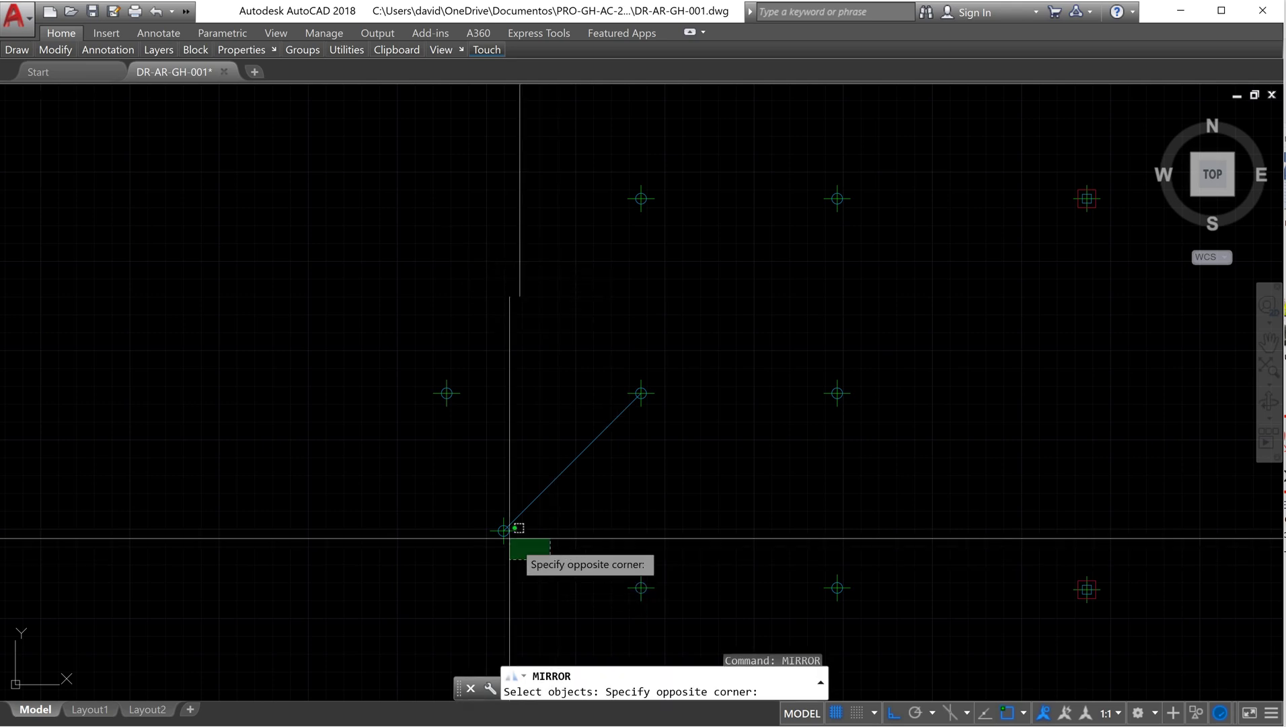
pyautogui.click(459, 494)
pyautogui.press('Return')
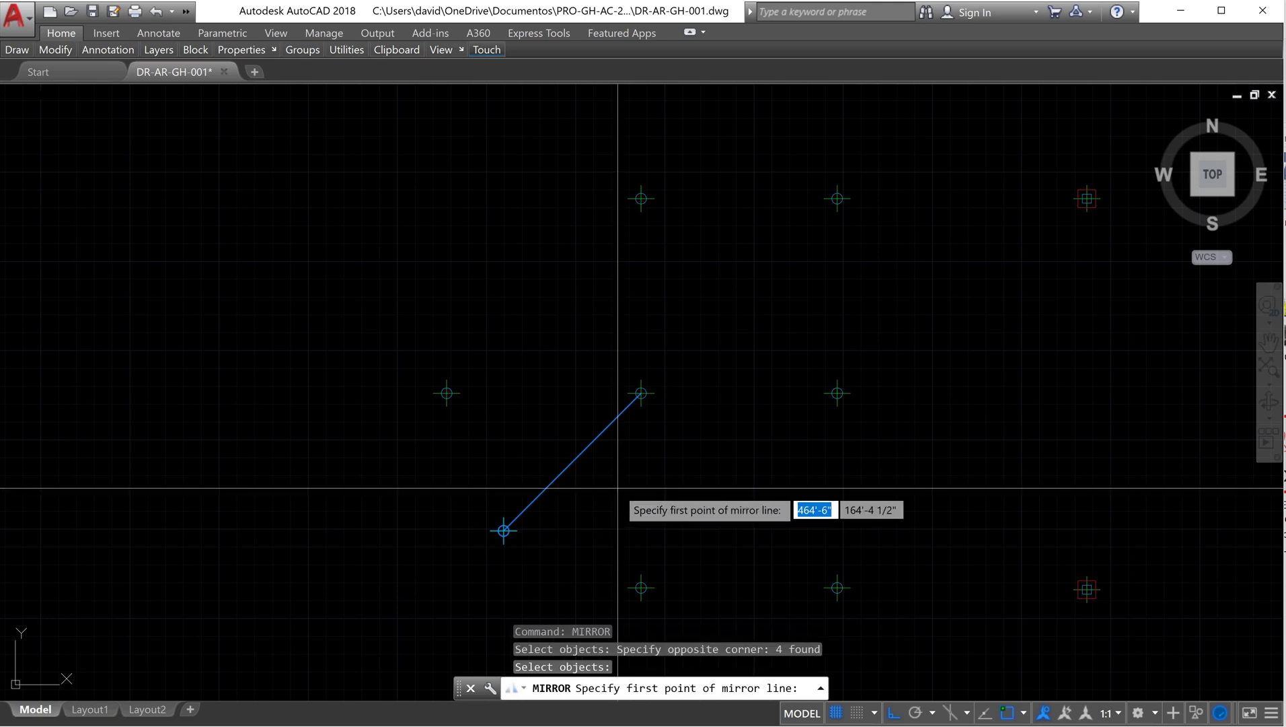
pyautogui.scroll(5, 693, 377)
pyautogui.scroll(-4, 689, 377)
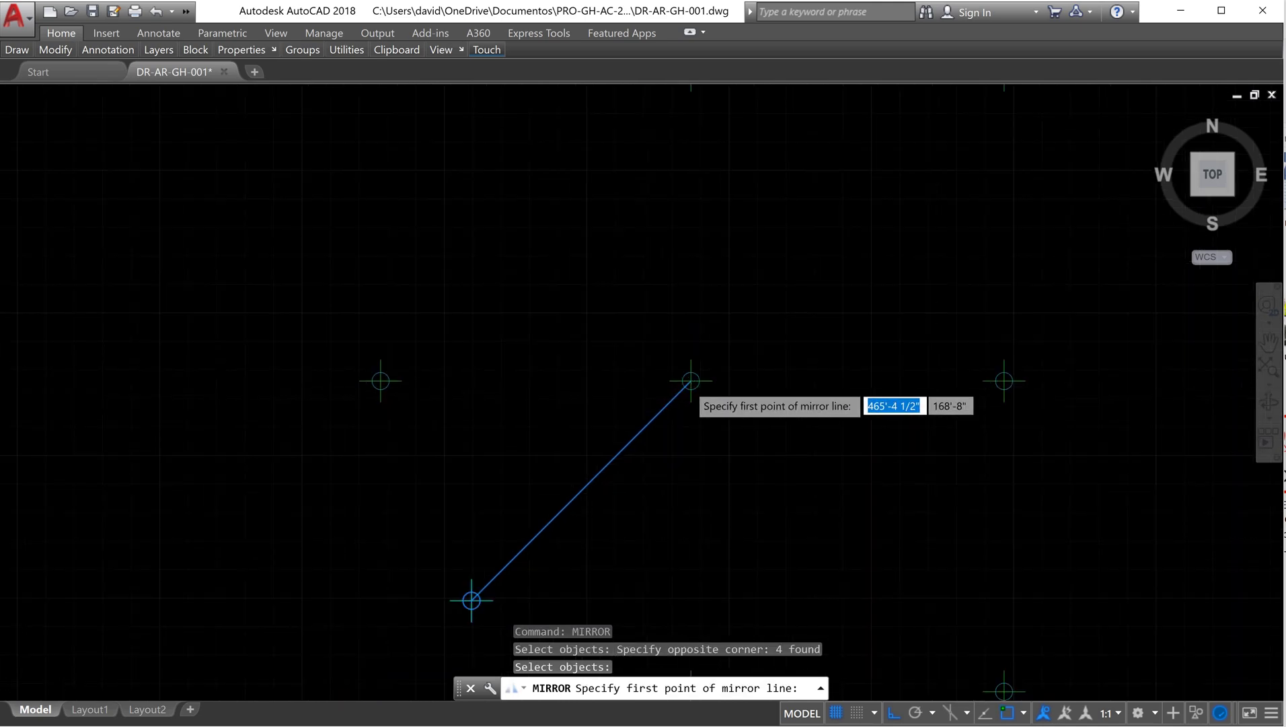
pyautogui.scroll(4, 689, 377)
pyautogui.scroll(3, 689, 376)
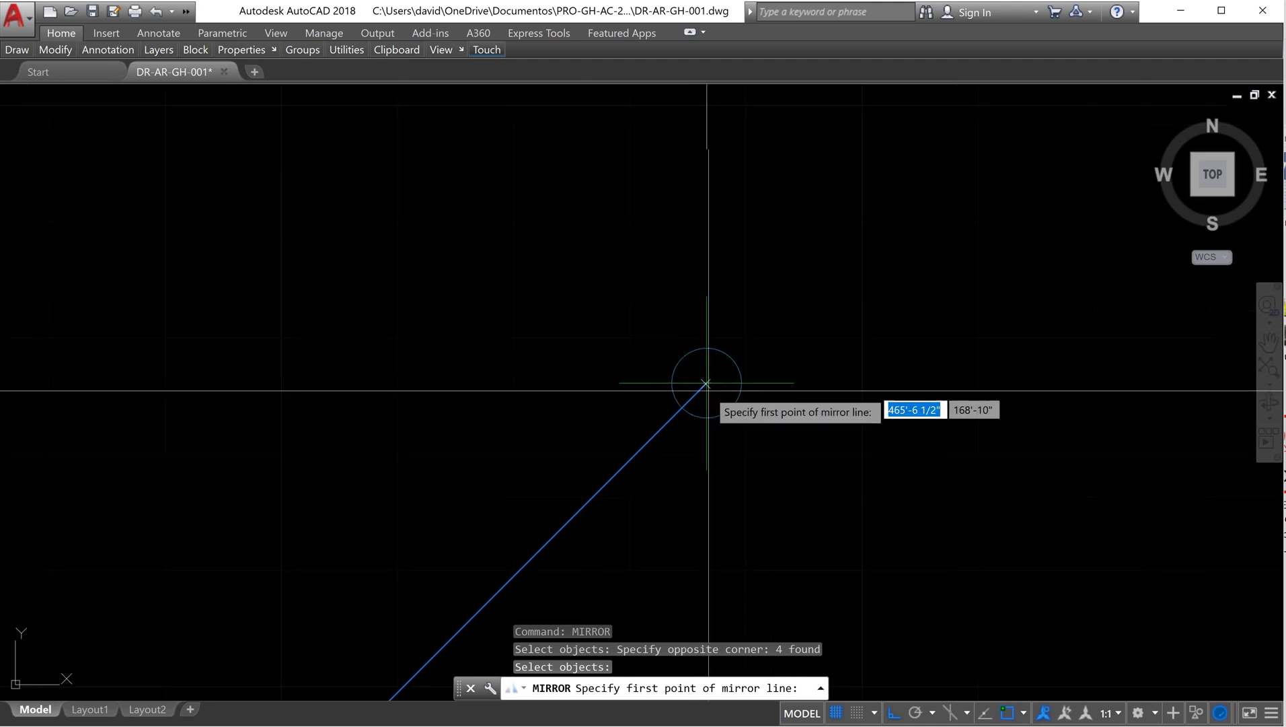
pyautogui.scroll(-5, 707, 383)
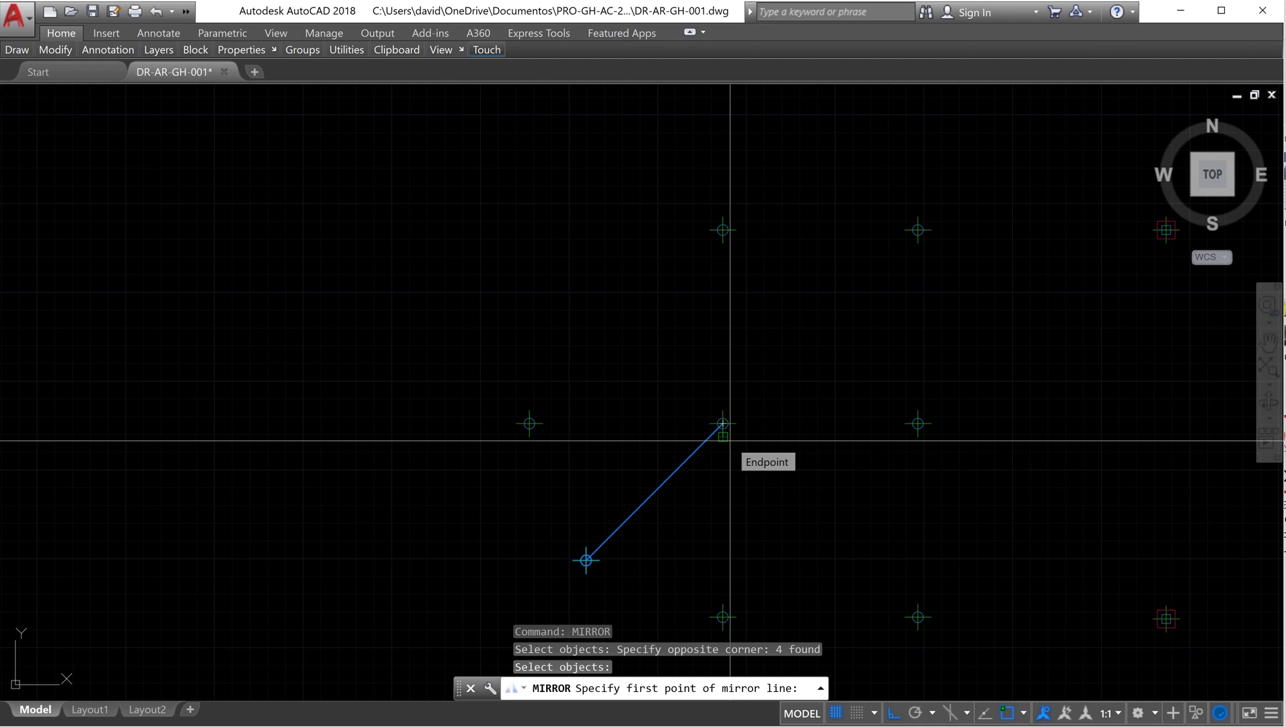
pyautogui.scroll(10, 730, 441)
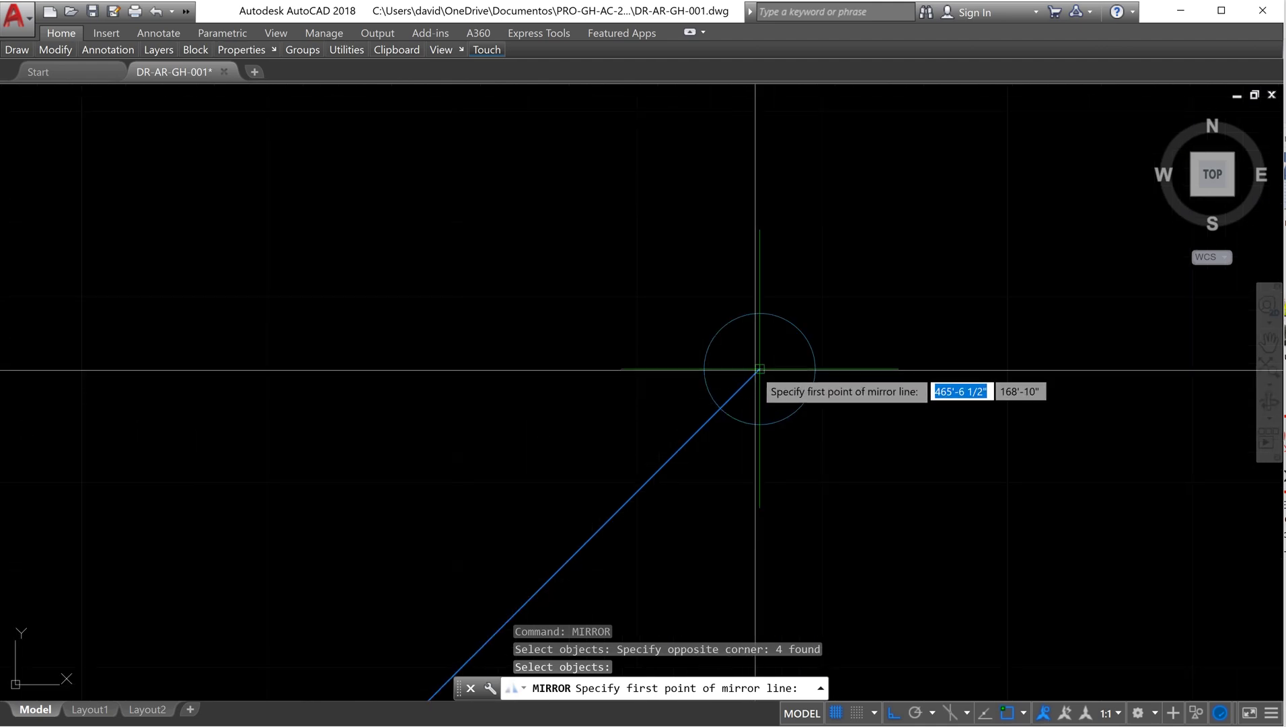
# - Mirror them about a horizontal axis through the line's upper end, keeping the originals
pyautogui.click(758, 370)
pyautogui.scroll(-4, 686, 376)
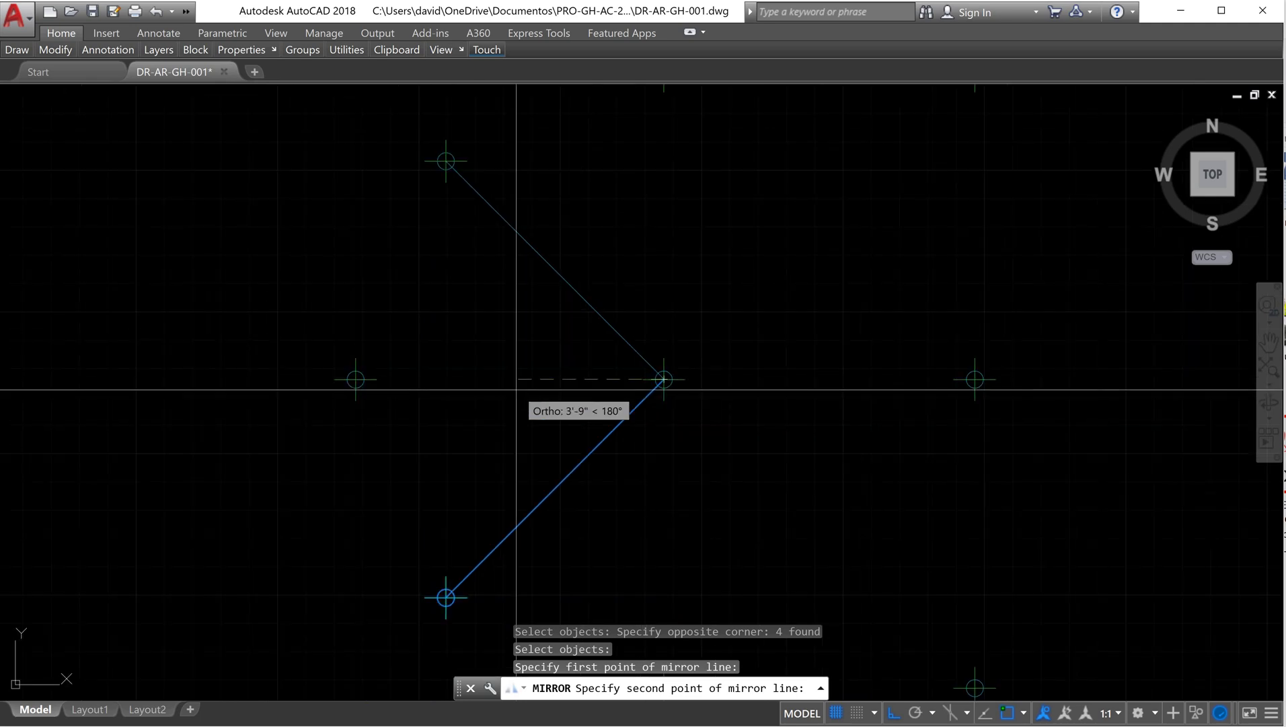
pyautogui.scroll(4, 355, 378)
pyautogui.click(349, 369)
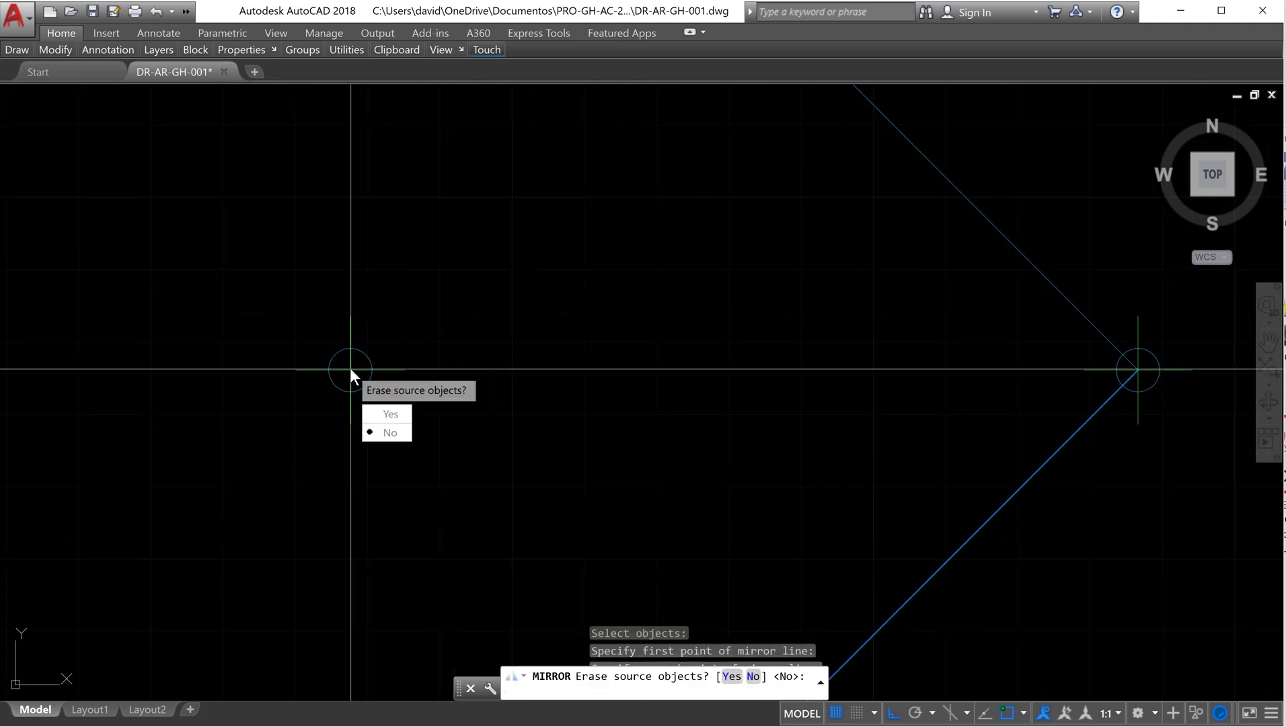
pyautogui.scroll(-2, 480, 388)
pyautogui.scroll(1, 511, 283)
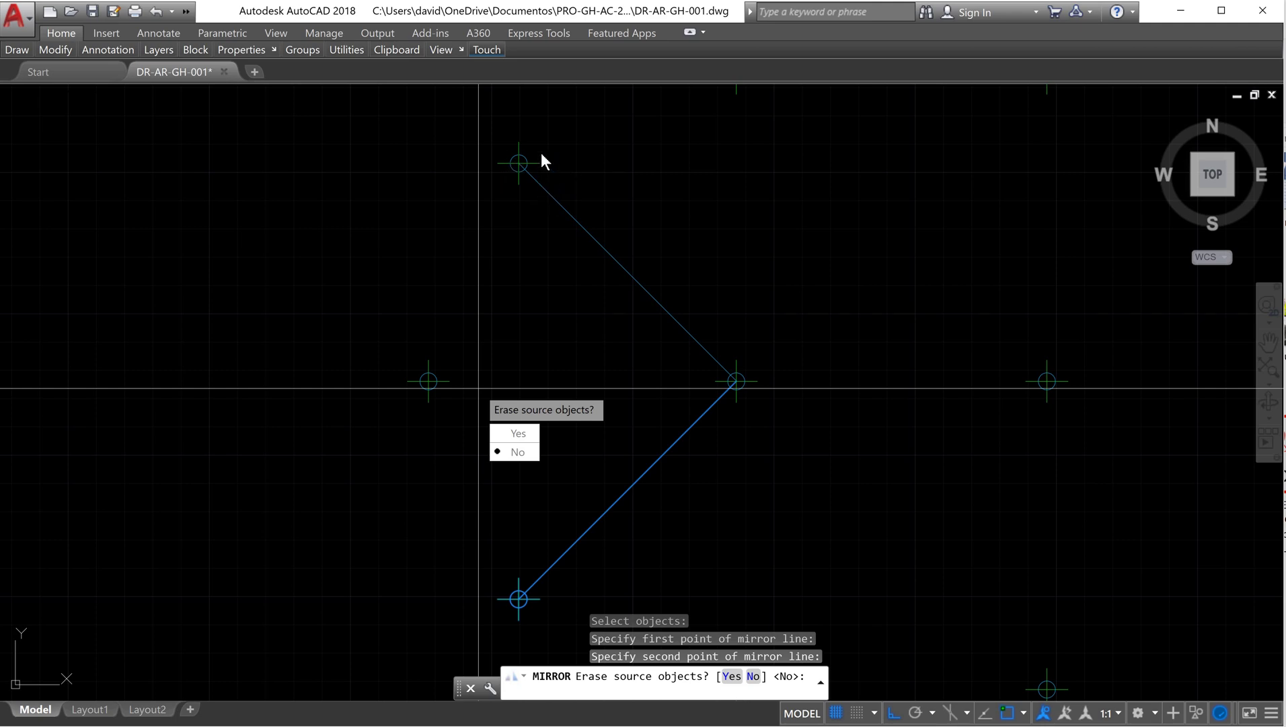
pyautogui.click(518, 452)
pyautogui.scroll(-6, 562, 307)
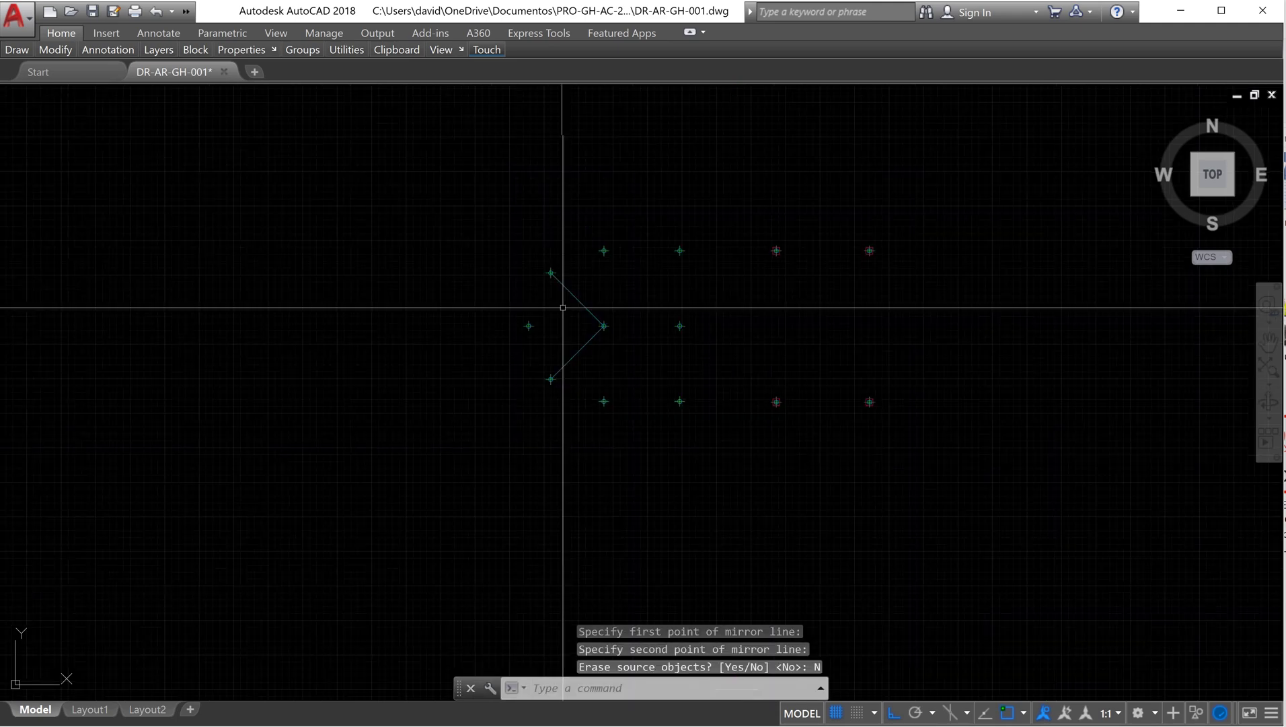
pyautogui.scroll(-4, 562, 307)
pyautogui.scroll(9, 573, 318)
pyautogui.scroll(-4, 543, 252)
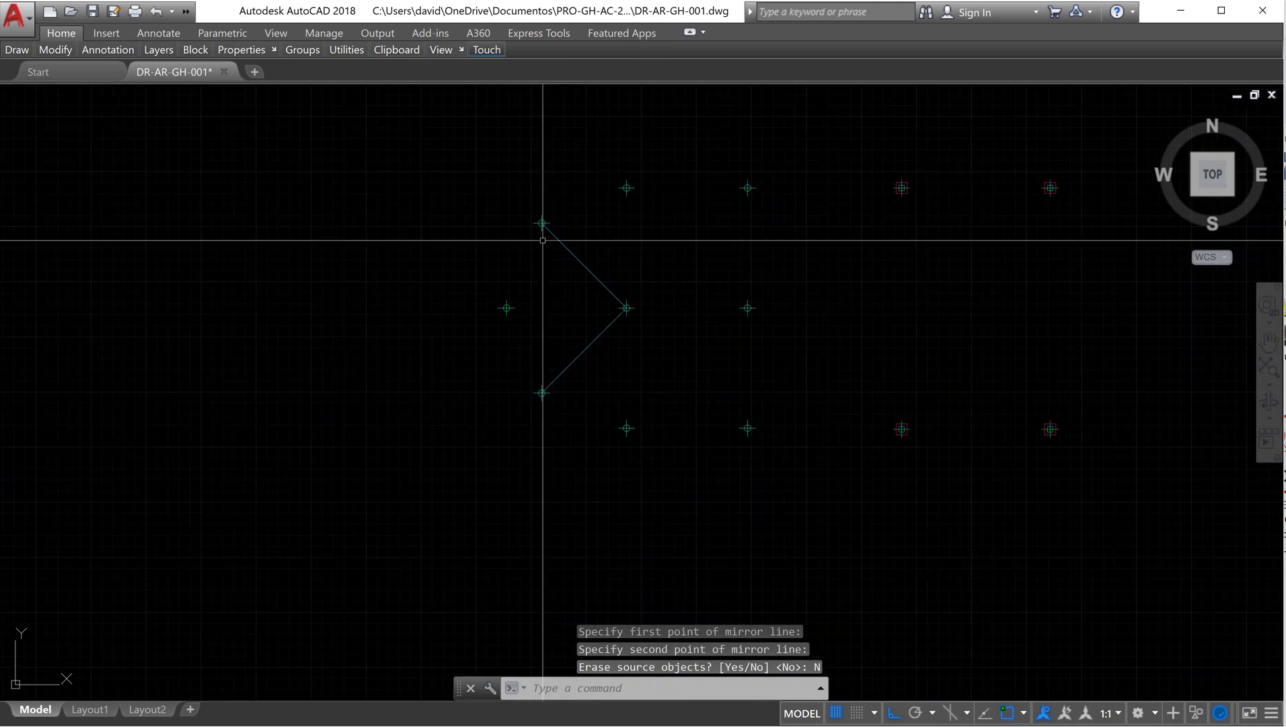
# - Window-select and erase both diagonal lines of the V, keeping the column crosses
pyautogui.click(611, 354)
pyautogui.click(591, 260)
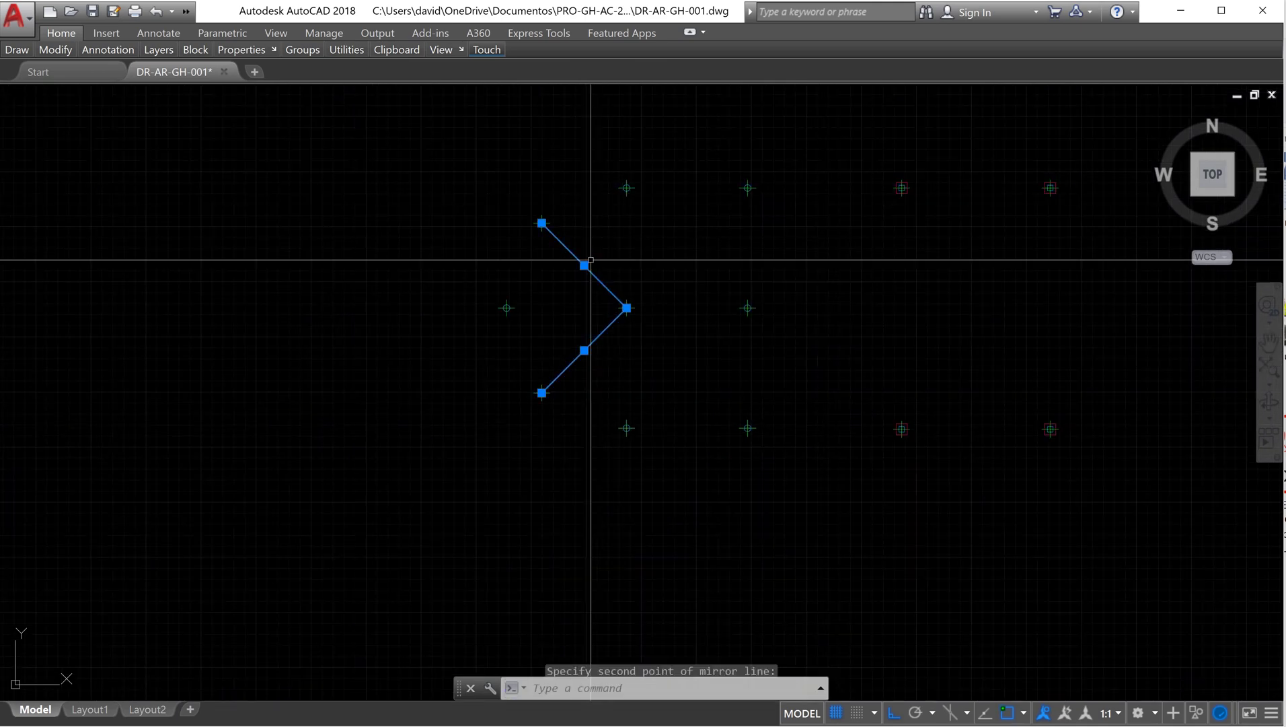
pyautogui.press('Return')
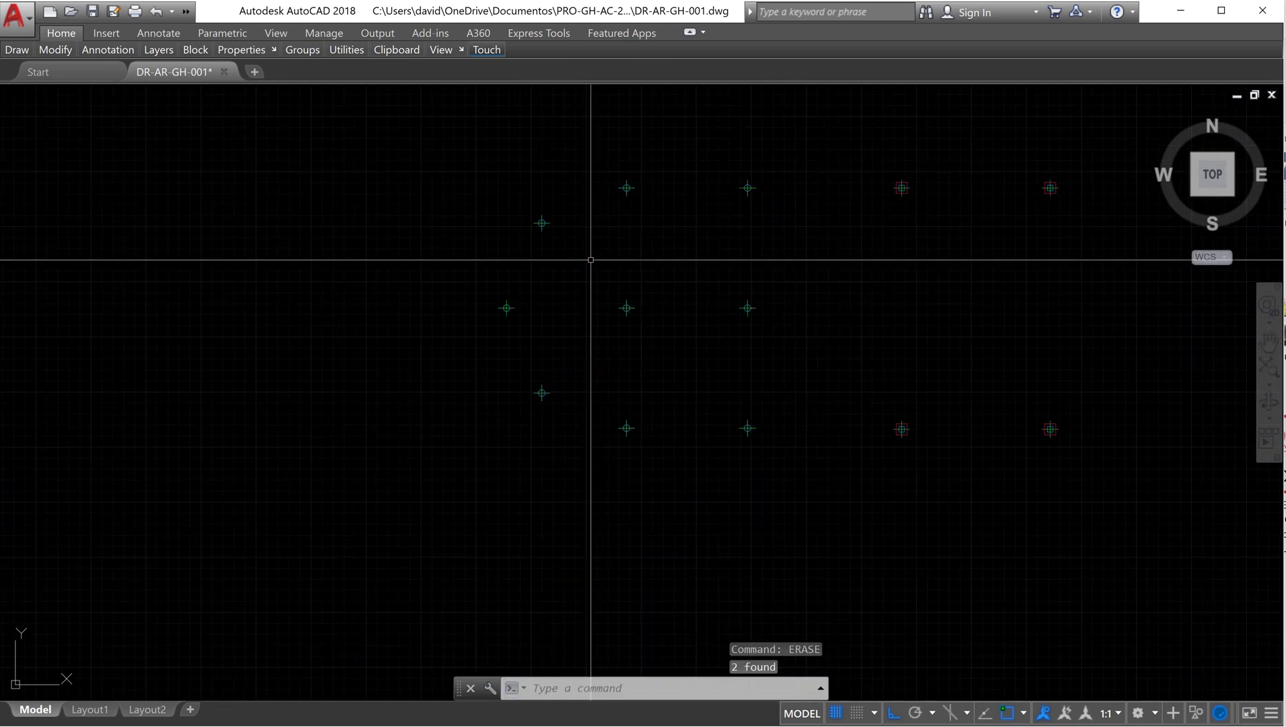
pyautogui.scroll(-5, 673, 266)
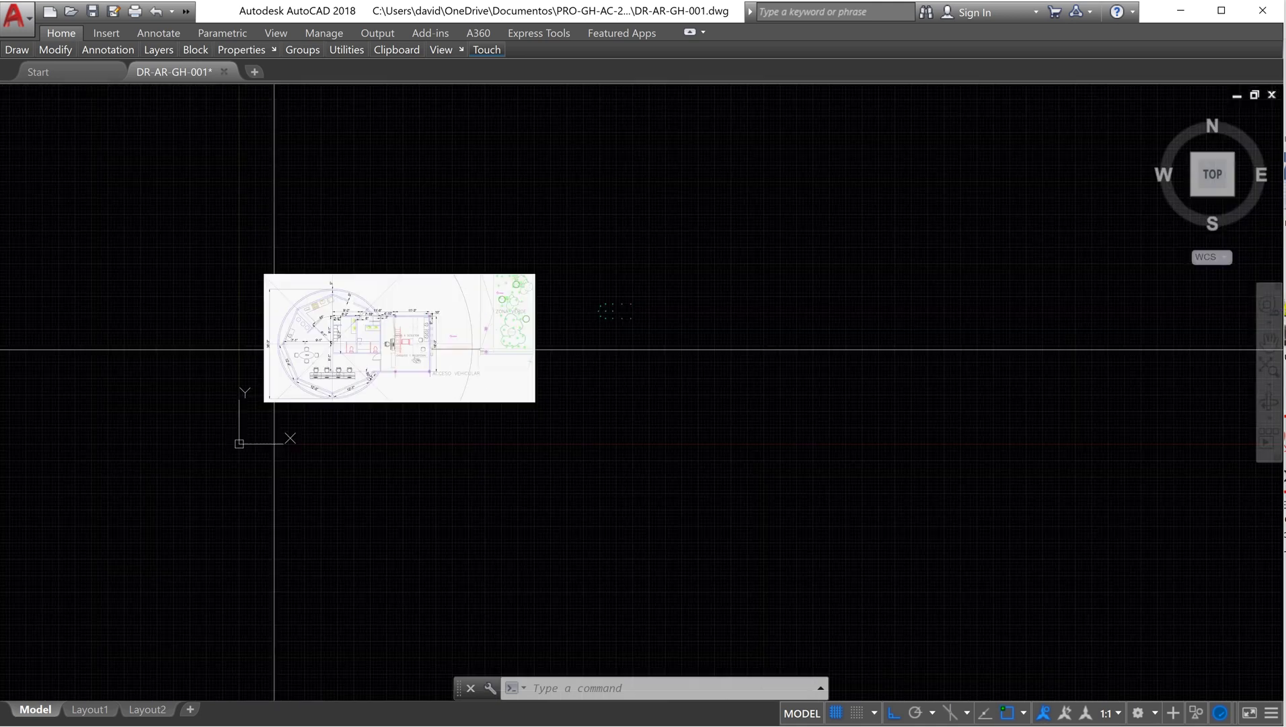
# - Copy the column cross 7'-1" to the left, extending the middle row
pyautogui.scroll(6, 635, 308)
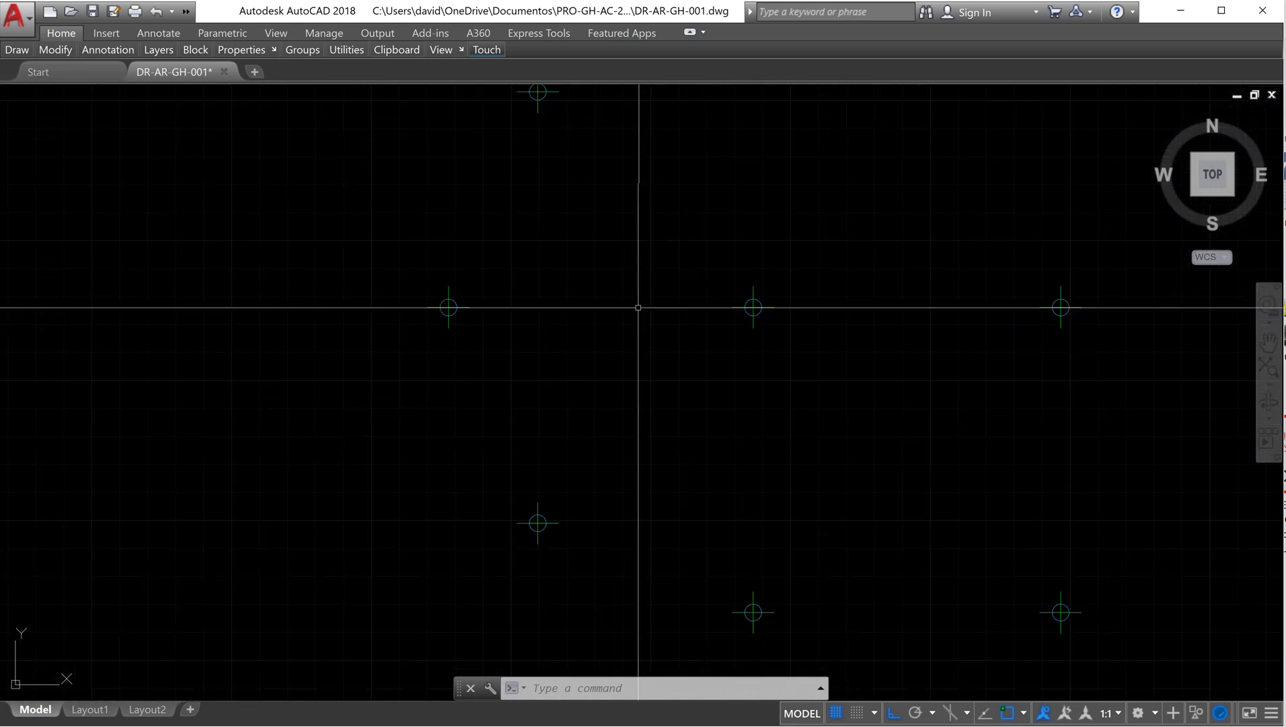
pyautogui.click(537, 336)
pyautogui.click(408, 275)
pyautogui.write('co')
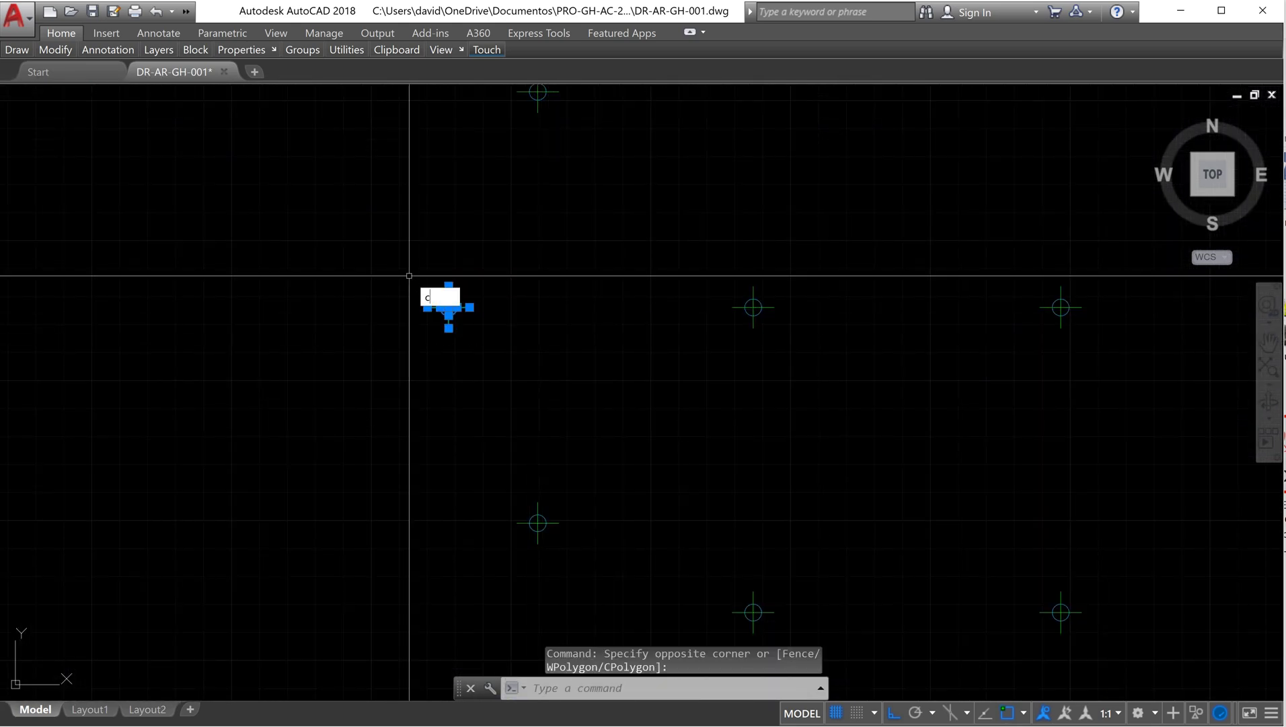
pyautogui.press('Return')
pyautogui.scroll(2, 458, 320)
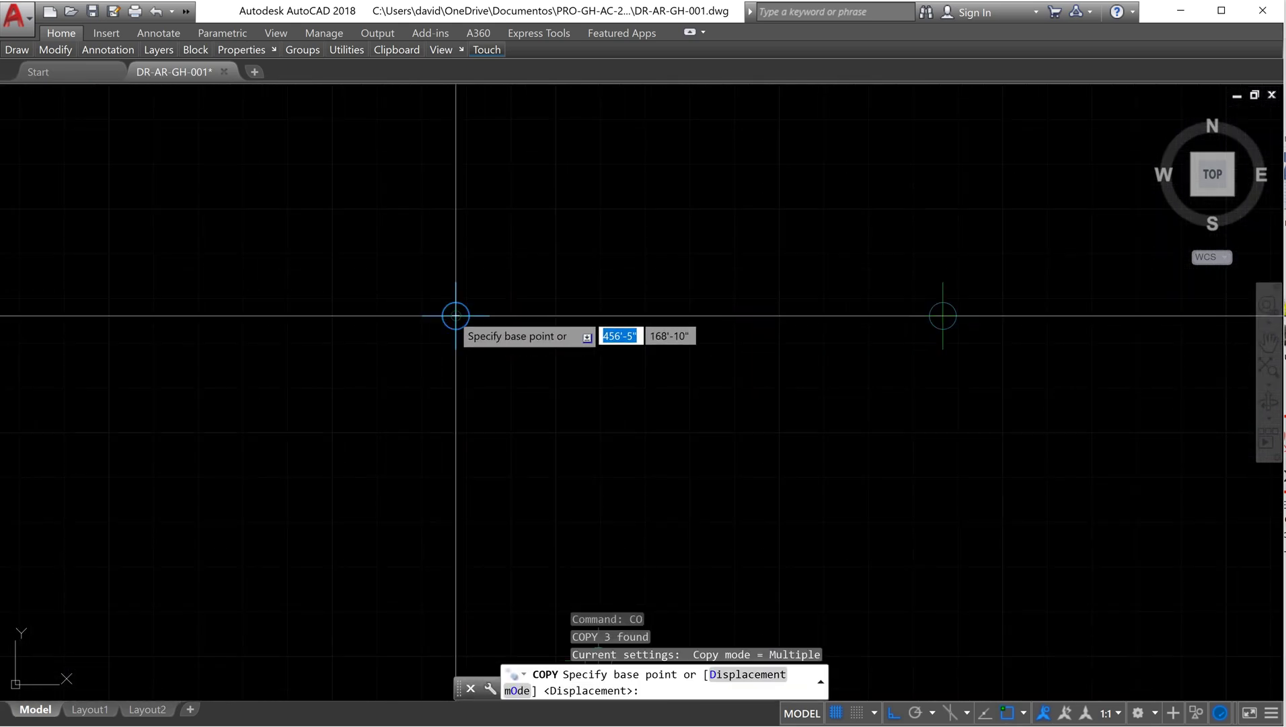
pyautogui.click(455, 315)
pyautogui.write("7'-")
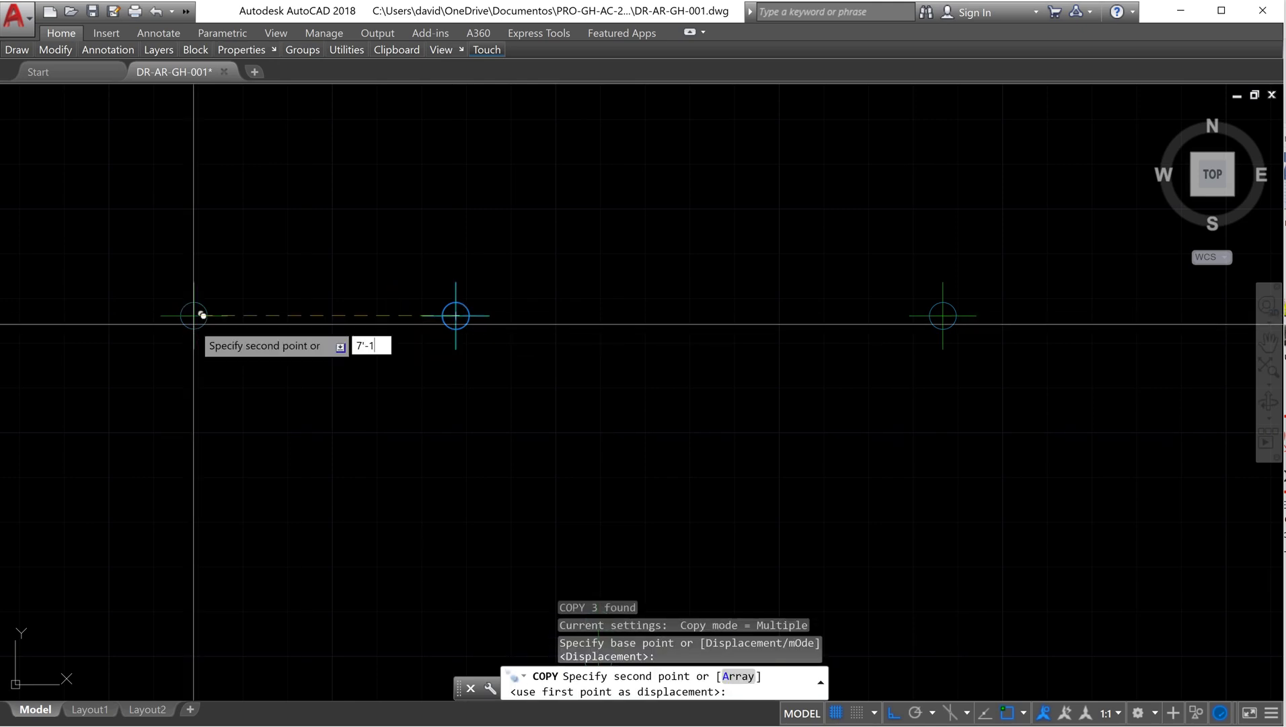
pyautogui.write('1"')
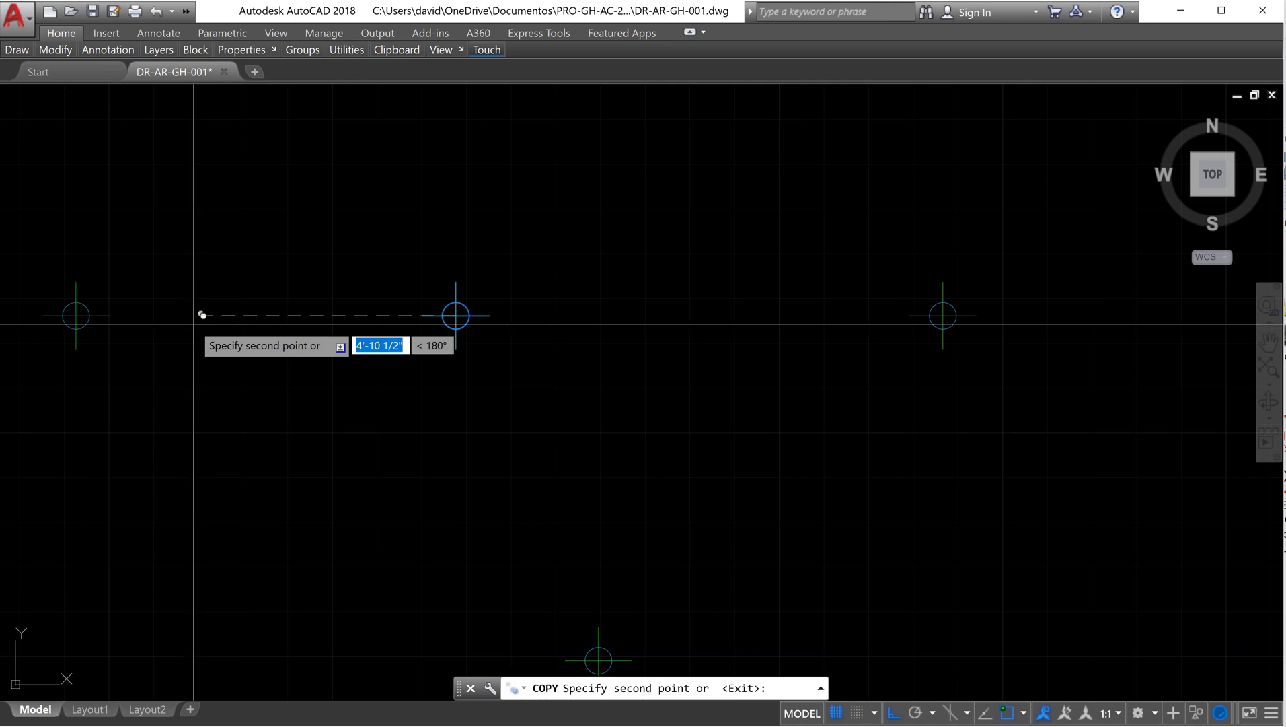
pyautogui.press('Return')
pyautogui.rightClick(487, 342)
pyautogui.click(520, 350)
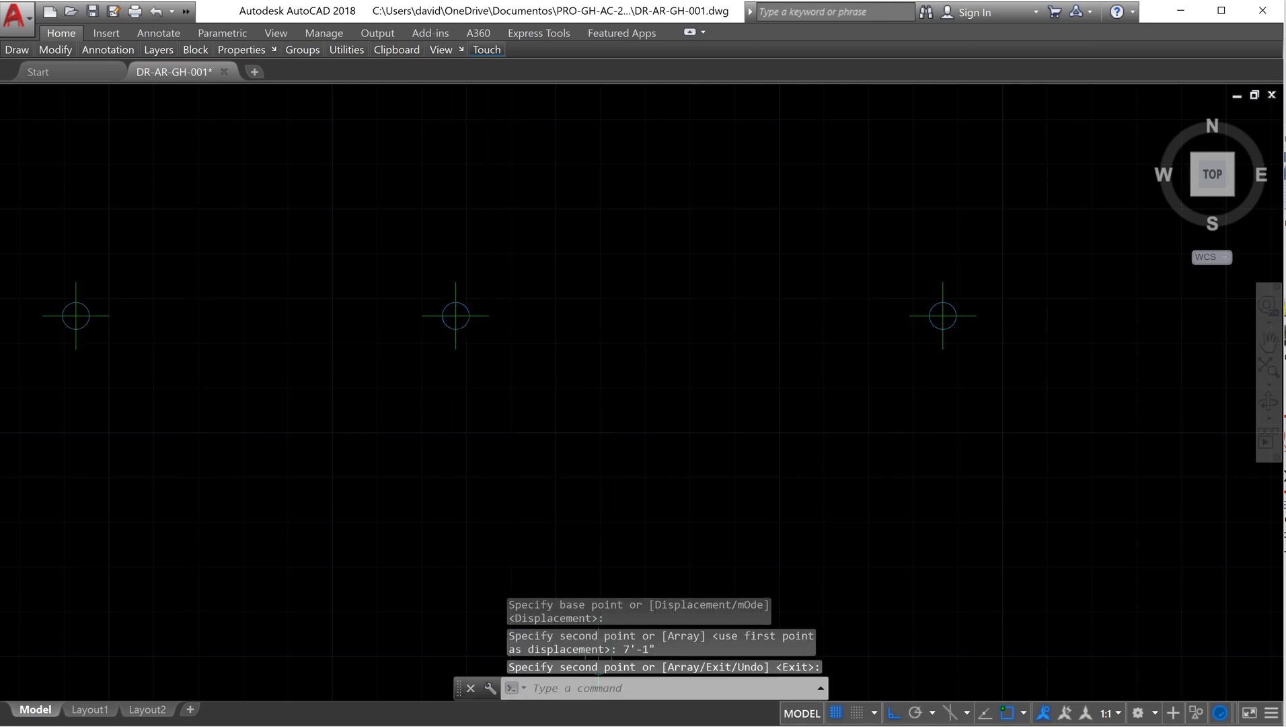
pyautogui.scroll(-5, 497, 344)
pyautogui.scroll(3, 507, 336)
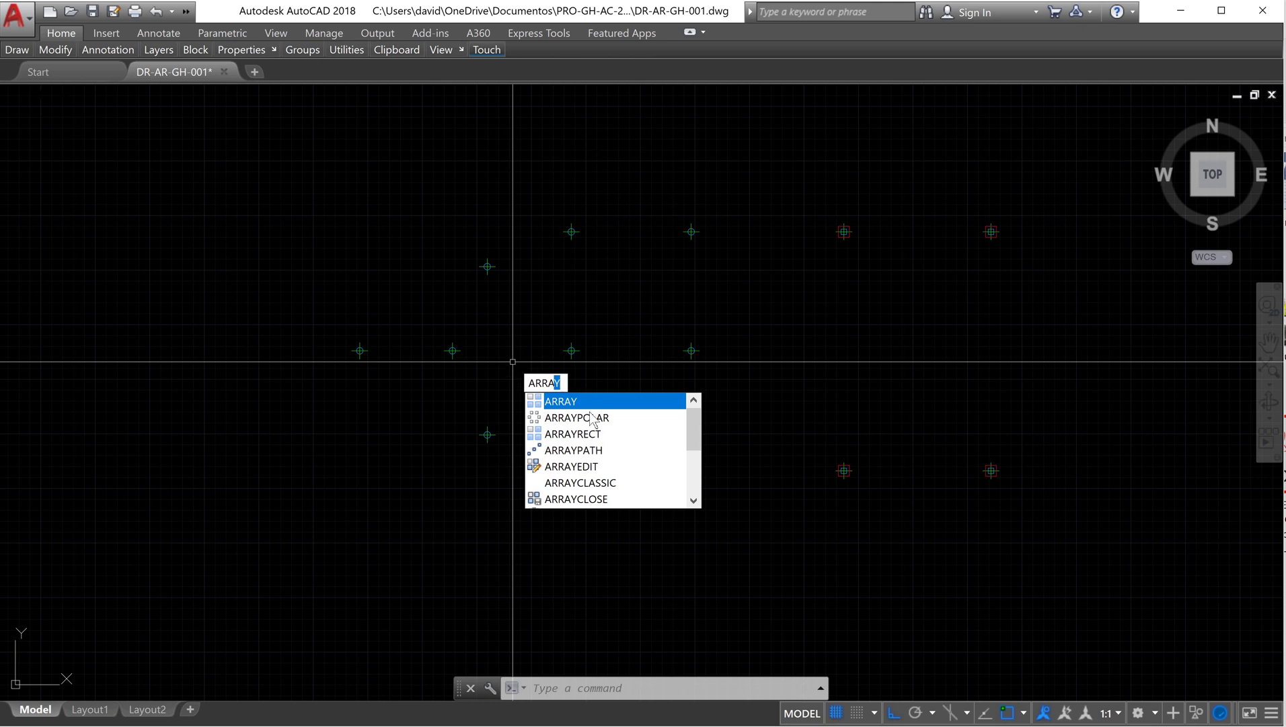
# - Start a polar array of the column cross centred on the central column
pyautogui.press('Return')
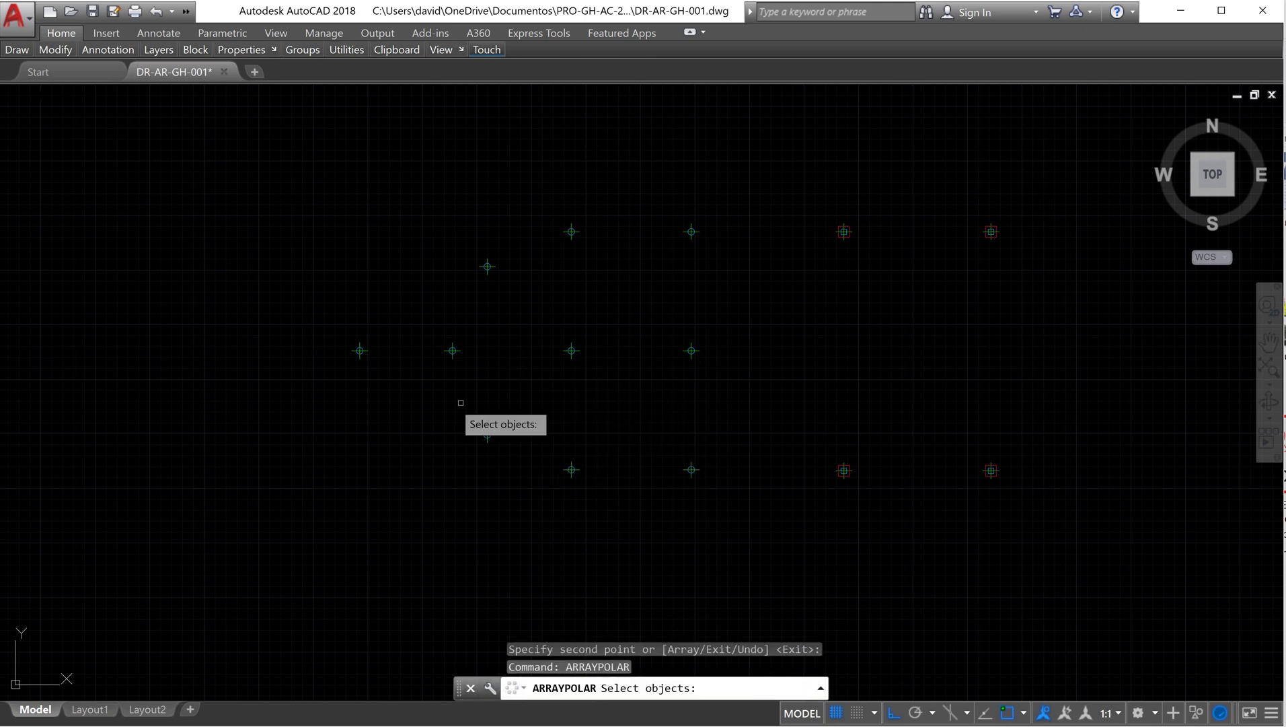
pyautogui.click(384, 407)
pyautogui.click(319, 335)
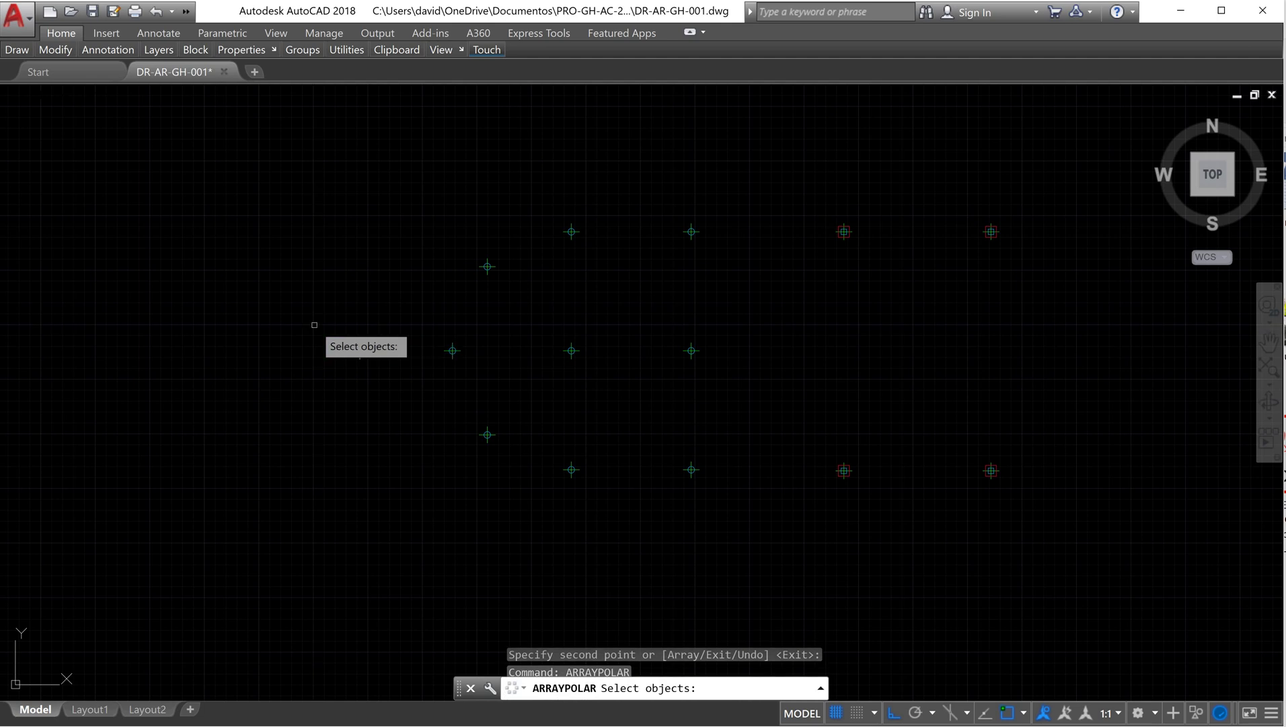
pyautogui.press('Return')
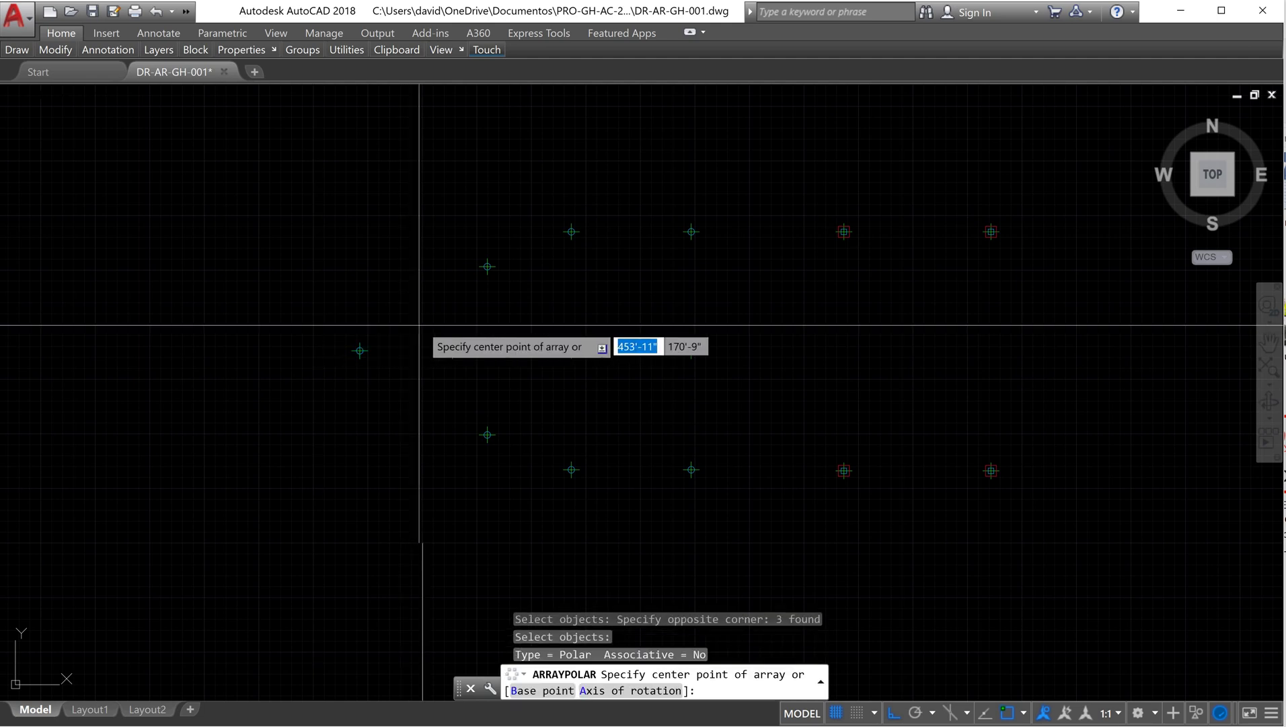
pyautogui.scroll(6, 528, 344)
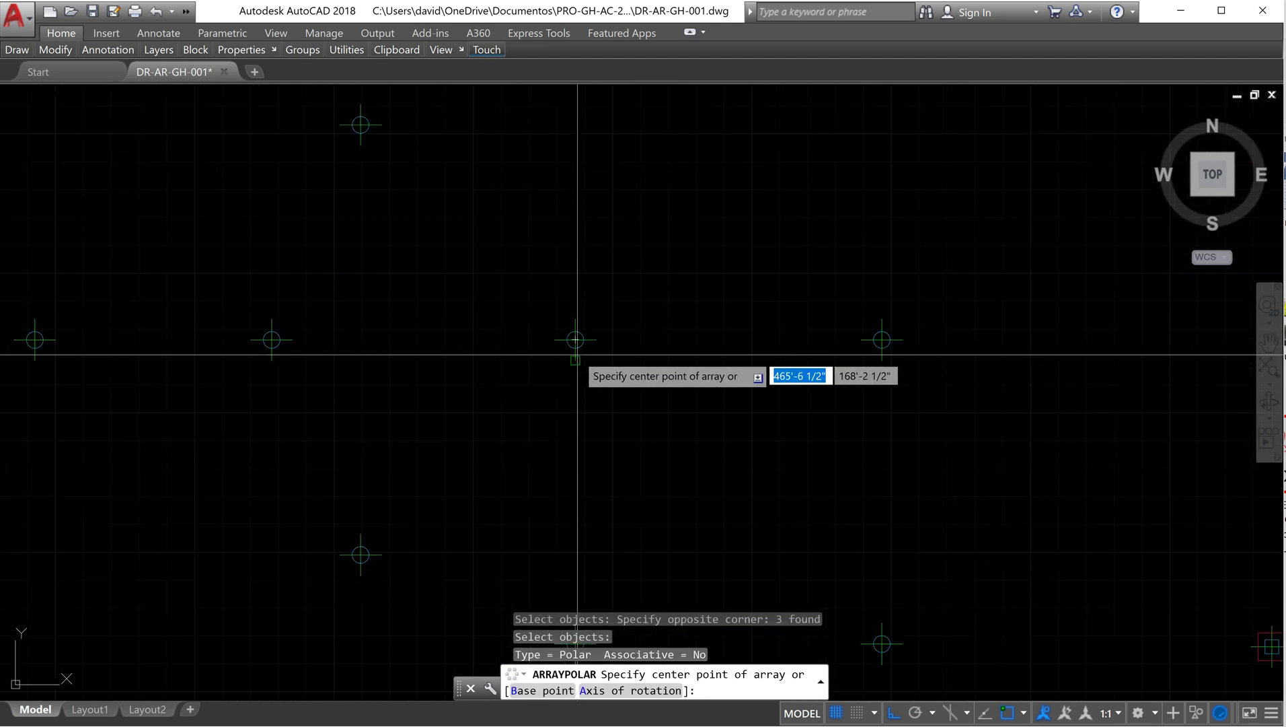
pyautogui.scroll(-5, 575, 348)
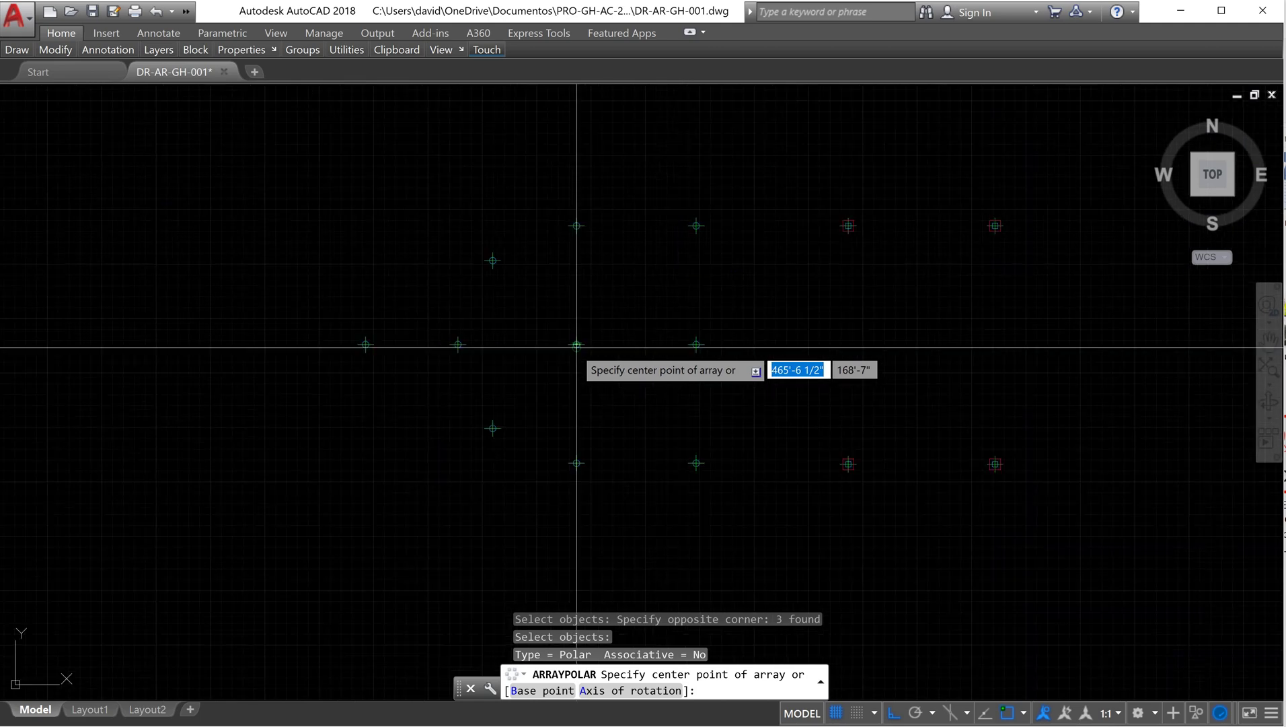
pyautogui.scroll(-2, 577, 346)
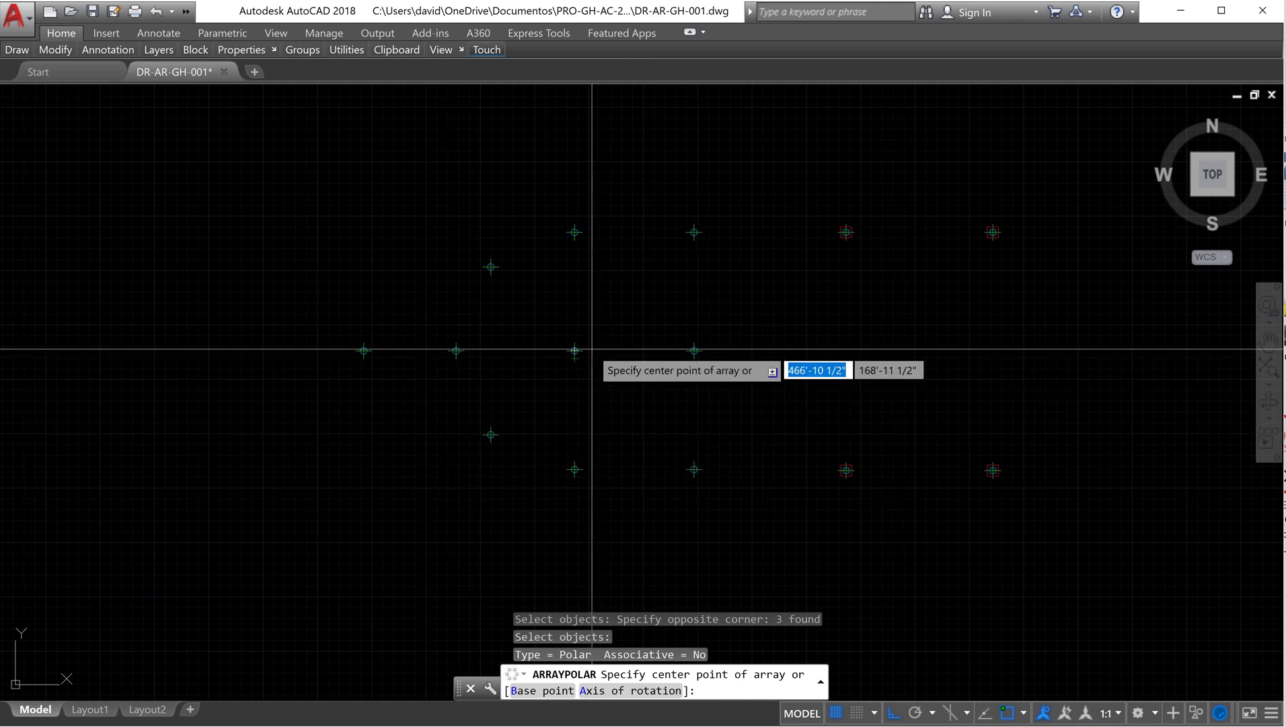
pyautogui.scroll(2, 595, 348)
pyautogui.scroll(3, 525, 350)
pyautogui.click(518, 352)
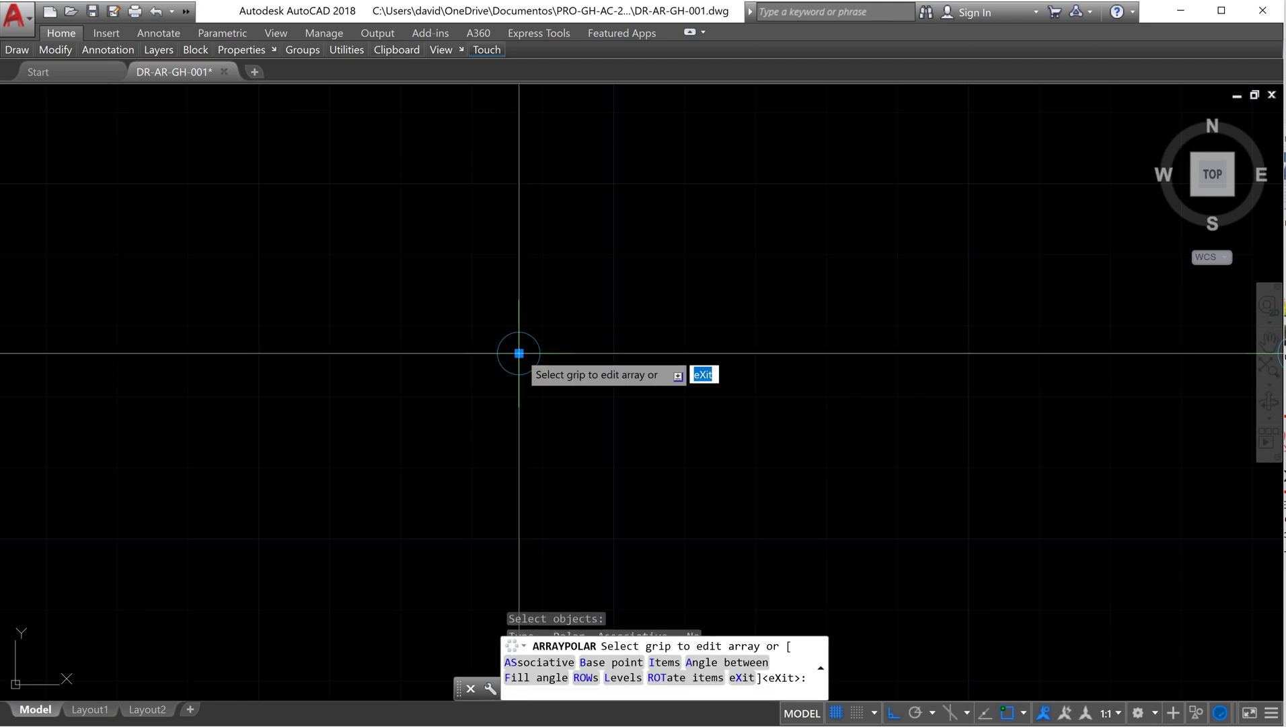
pyautogui.scroll(-3, 518, 352)
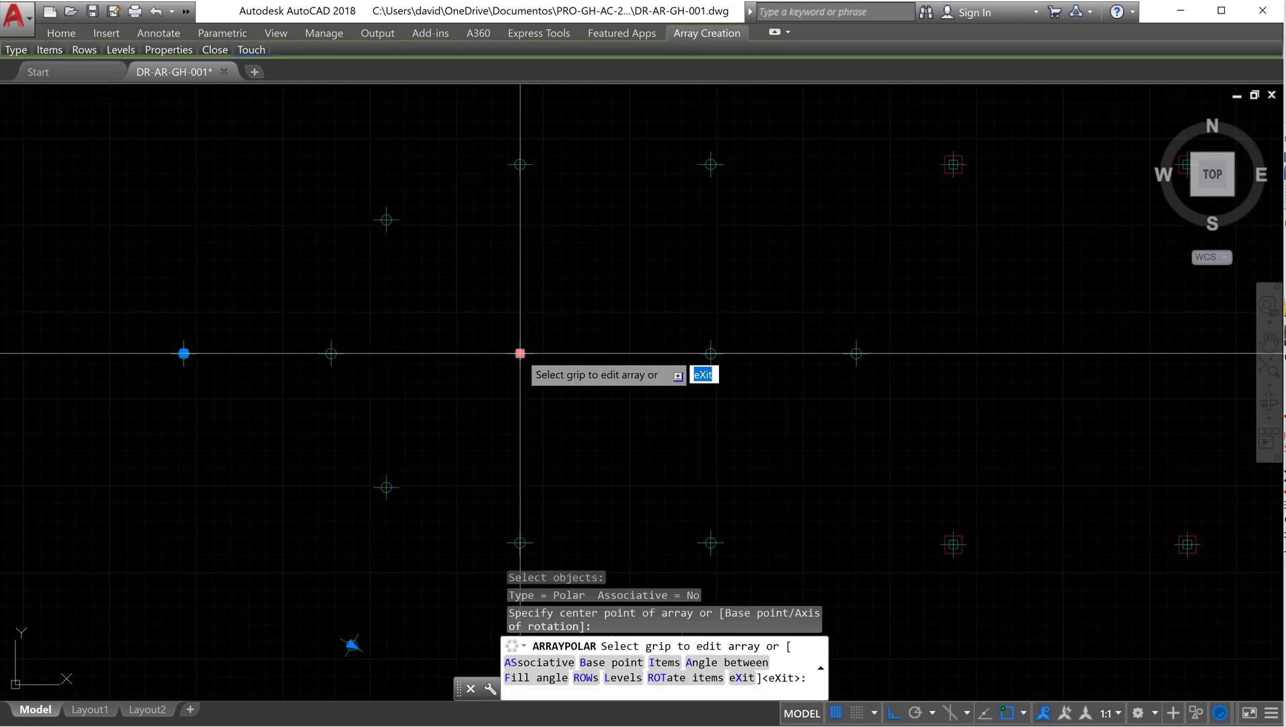
# - Set the polar array to 8 items and finish it
pyautogui.press('Down')
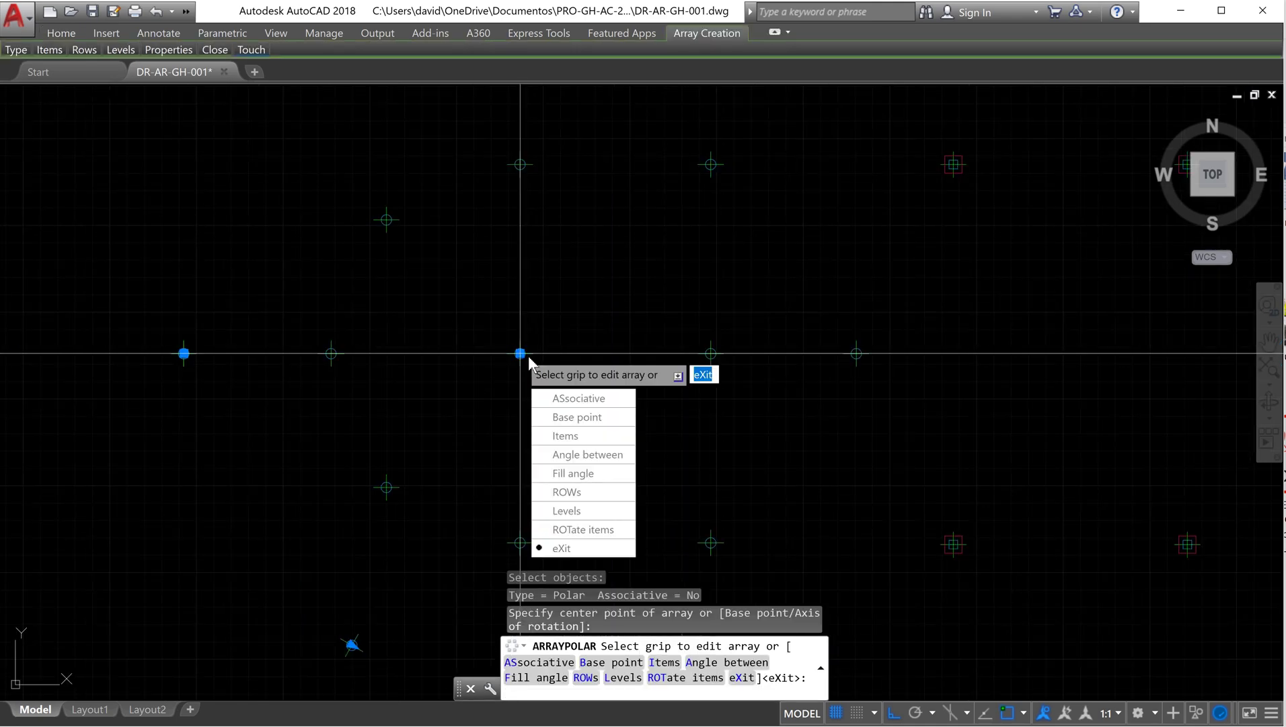
pyautogui.press('Return')
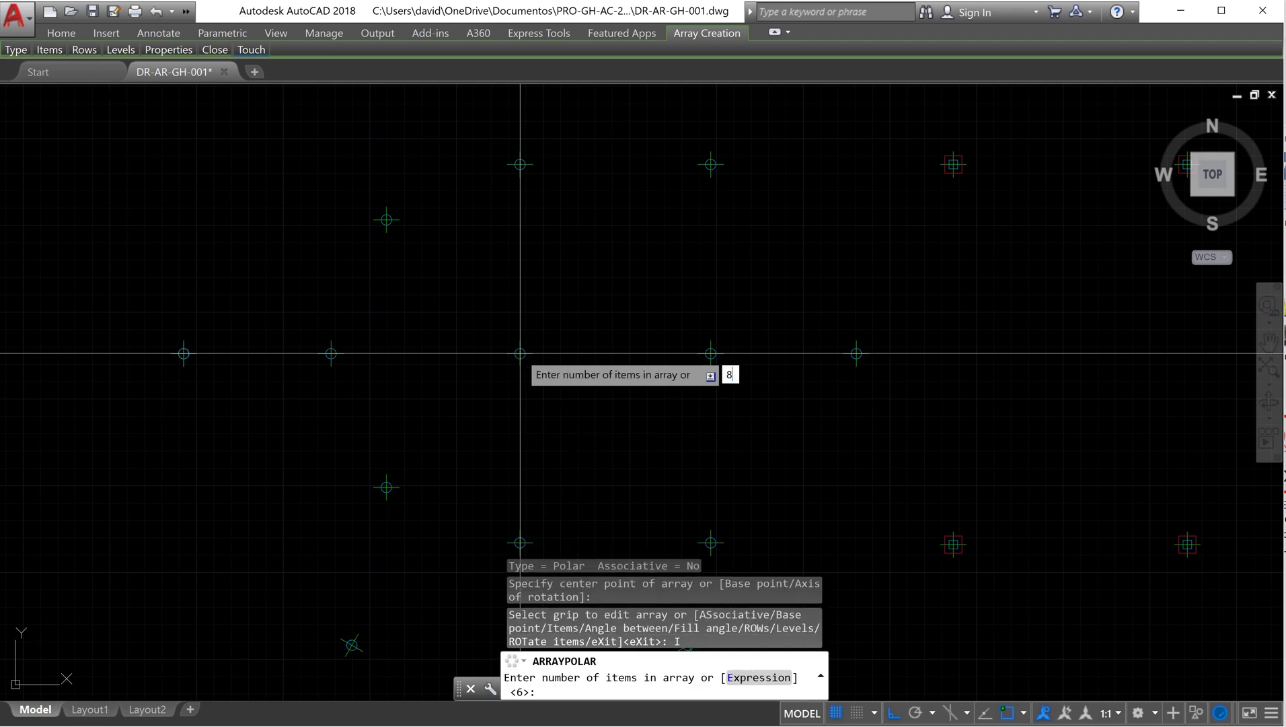
pyautogui.write('8')
pyautogui.press('Return')
pyautogui.scroll(-2, 520, 353)
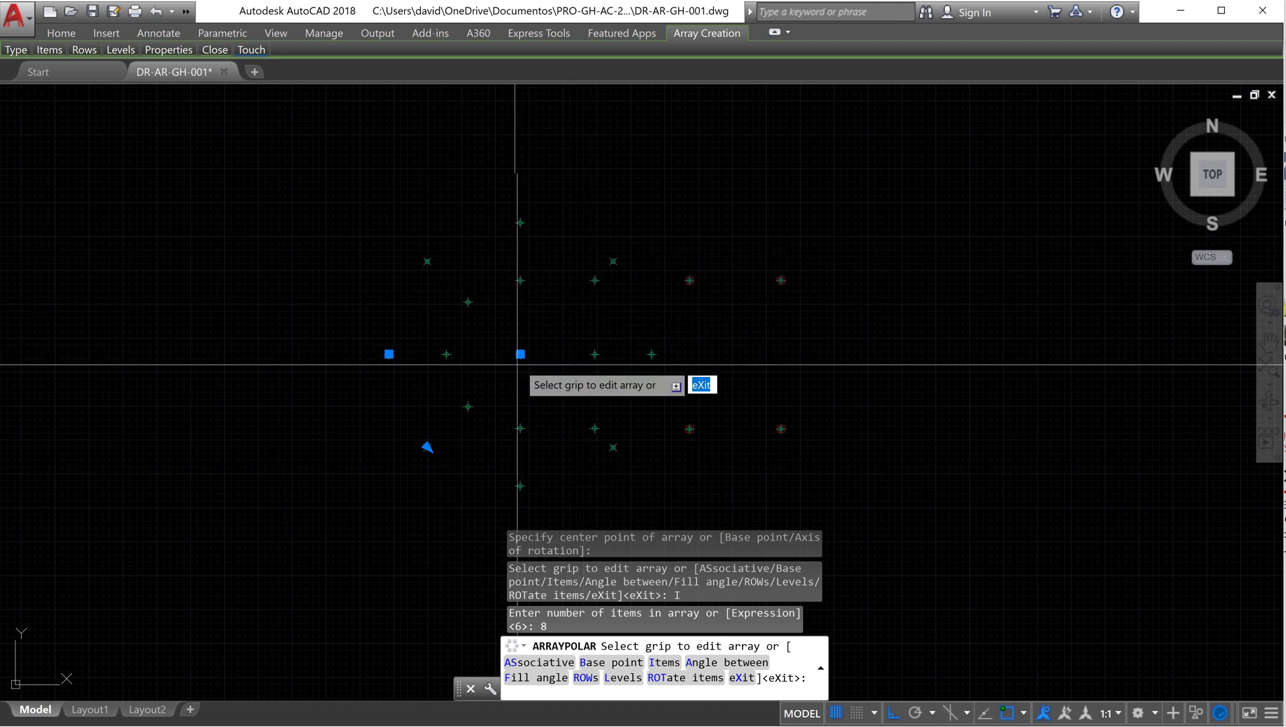
pyautogui.scroll(2, 516, 364)
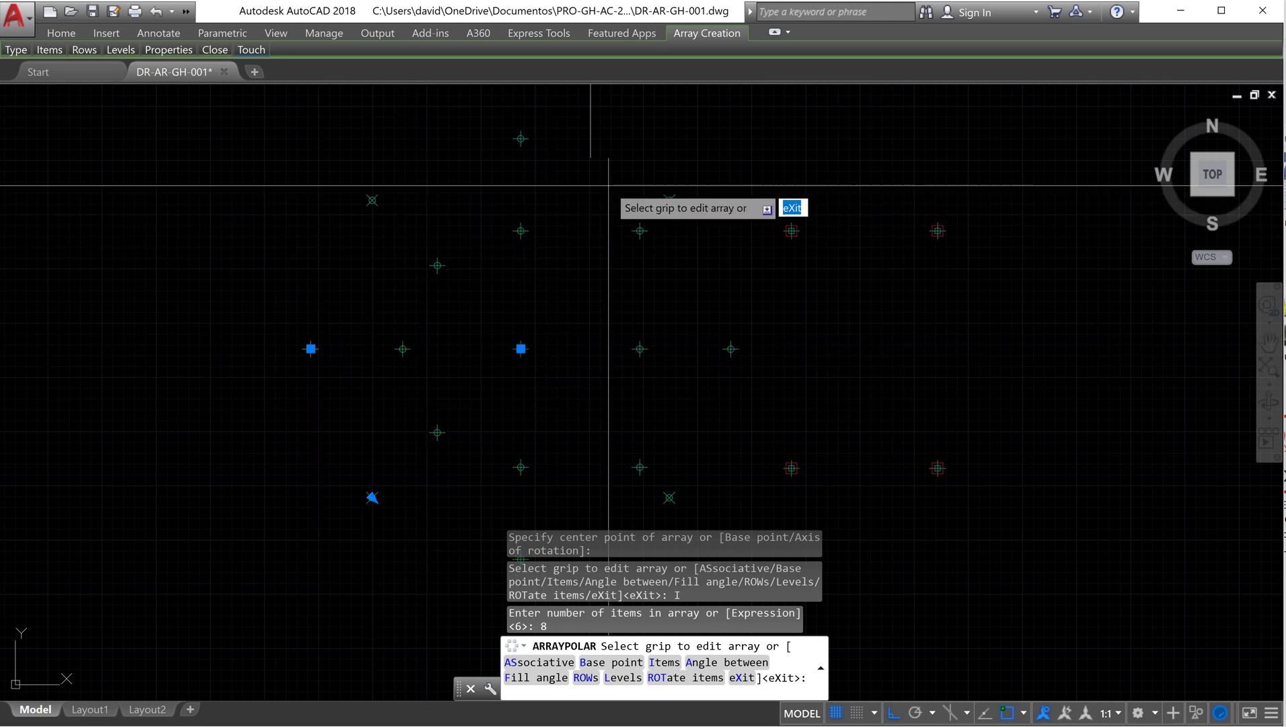
pyautogui.scroll(-2, 636, 327)
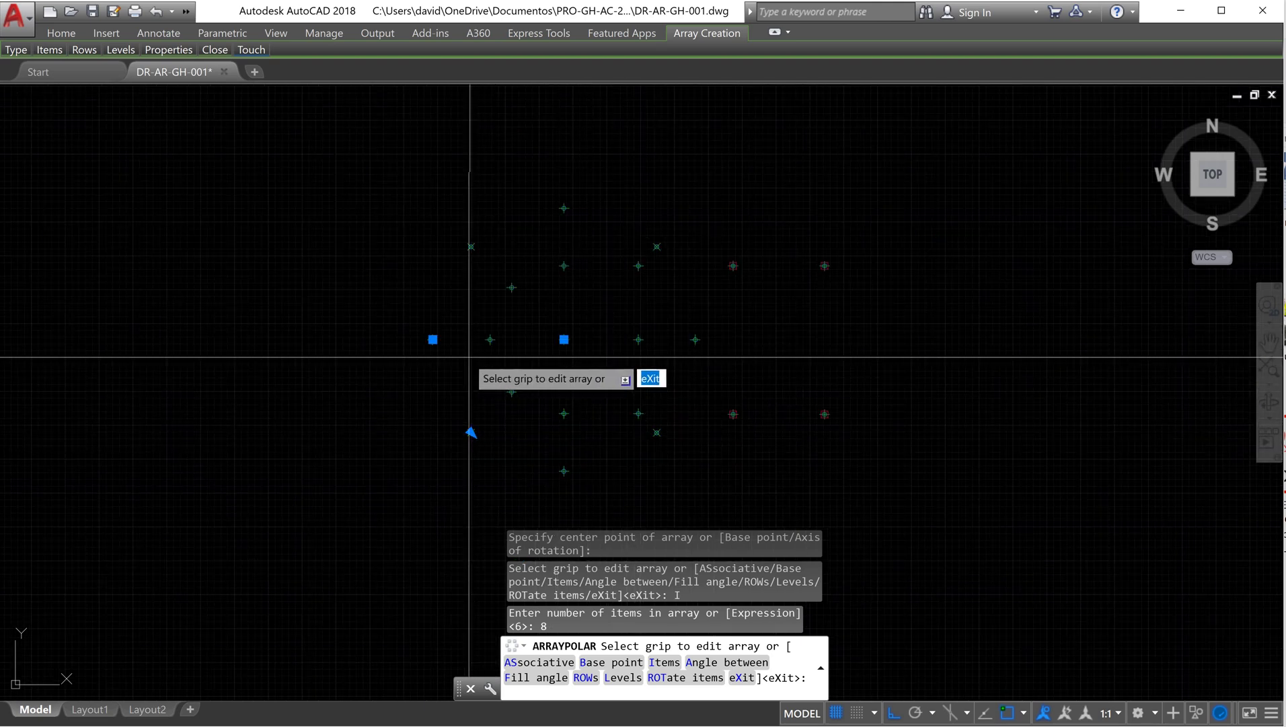
pyautogui.scroll(2, 468, 344)
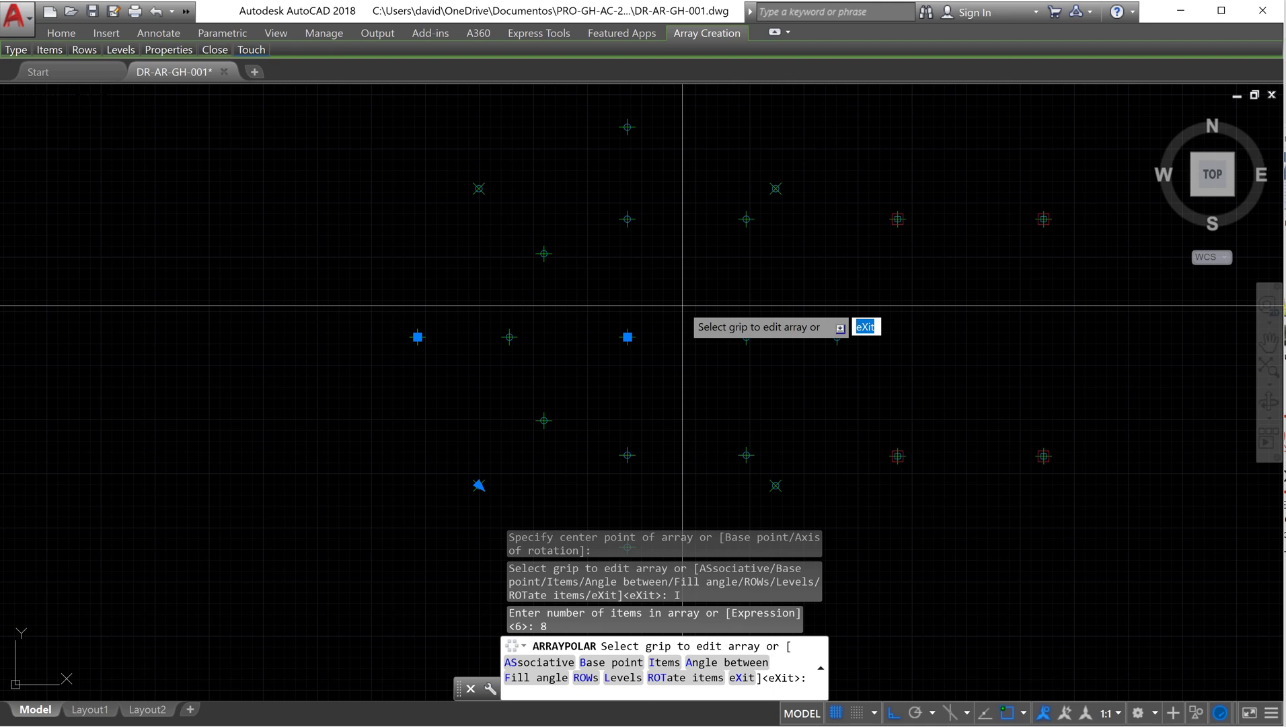
pyautogui.press('Return')
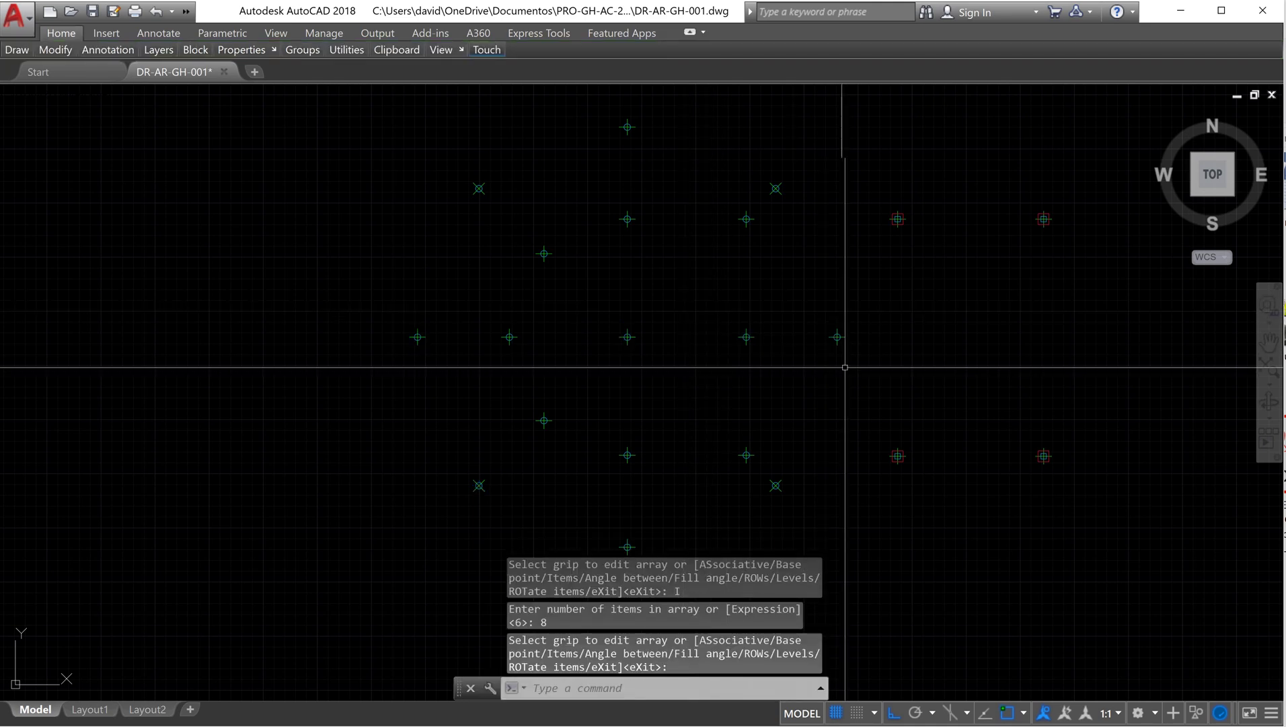
# - Erase the rightmost column cross of the ring and compare the grid with the plan
pyautogui.click(846, 369)
pyautogui.click(825, 334)
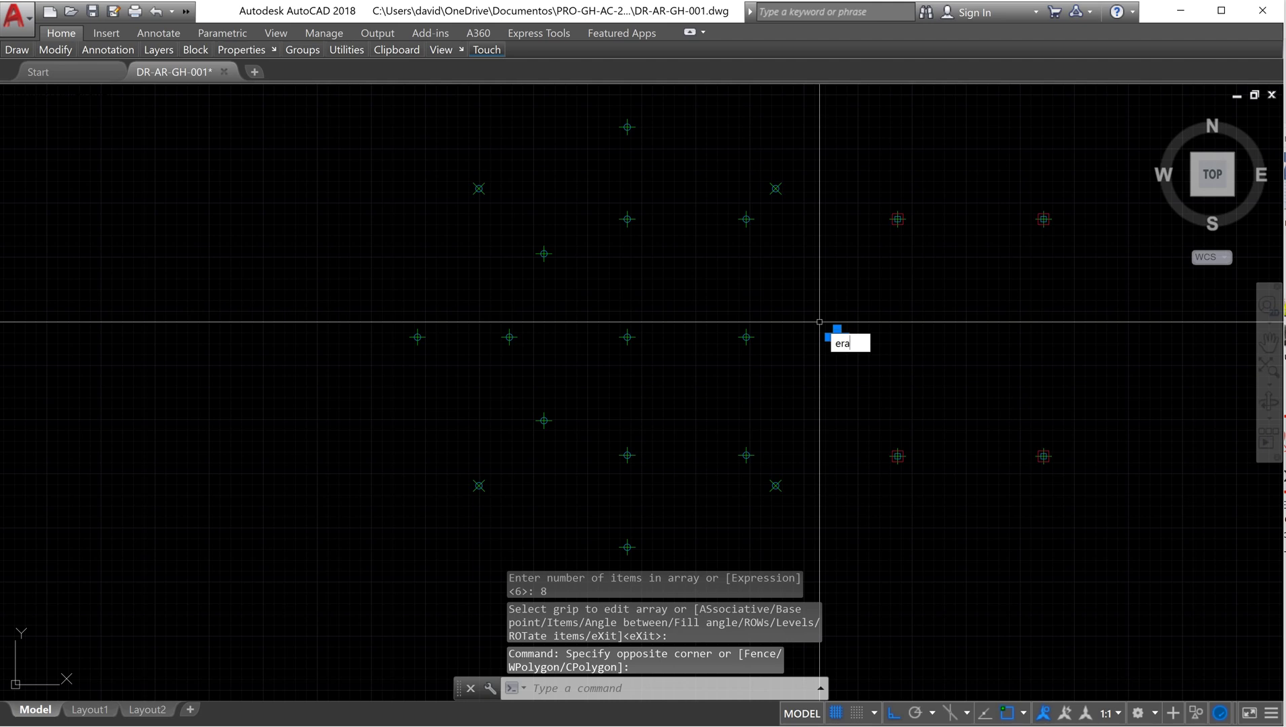
pyautogui.write('erase')
pyautogui.press('Return')
pyautogui.scroll(-4, 740, 349)
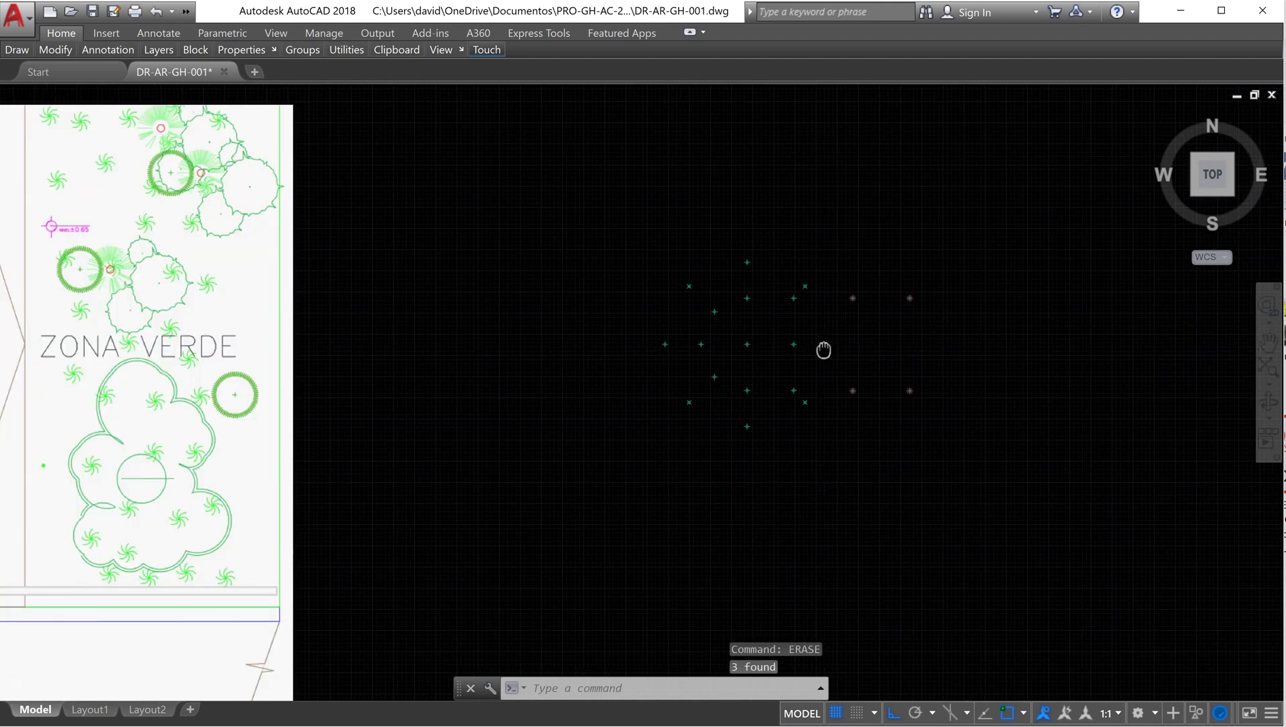
pyautogui.scroll(3, 748, 346)
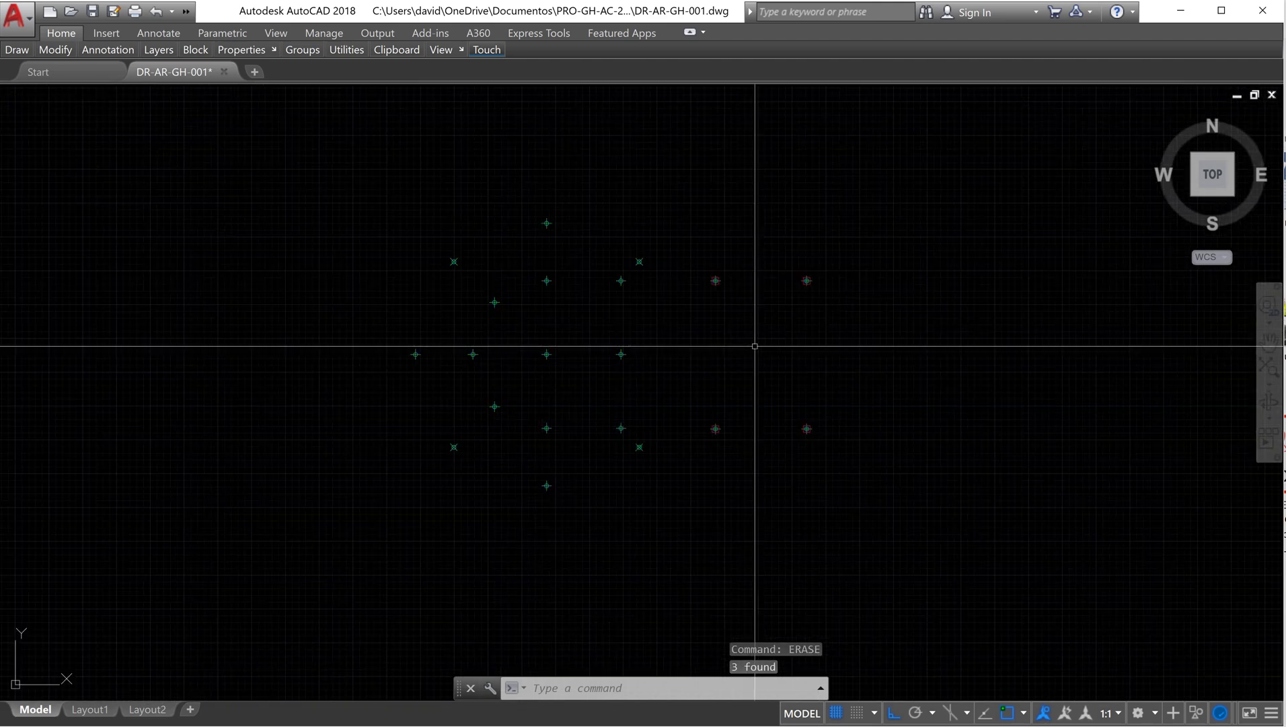
pyautogui.scroll(-6, 754, 346)
pyautogui.scroll(2, 304, 409)
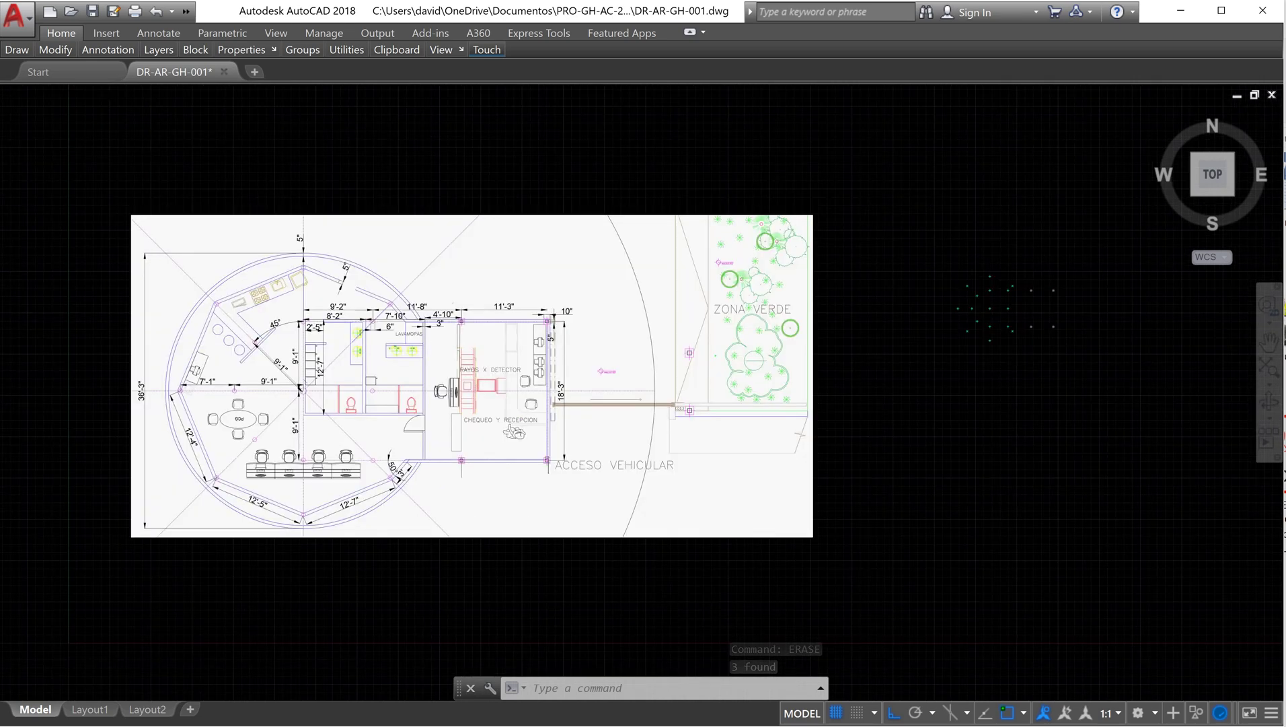
pyautogui.scroll(4, 299, 407)
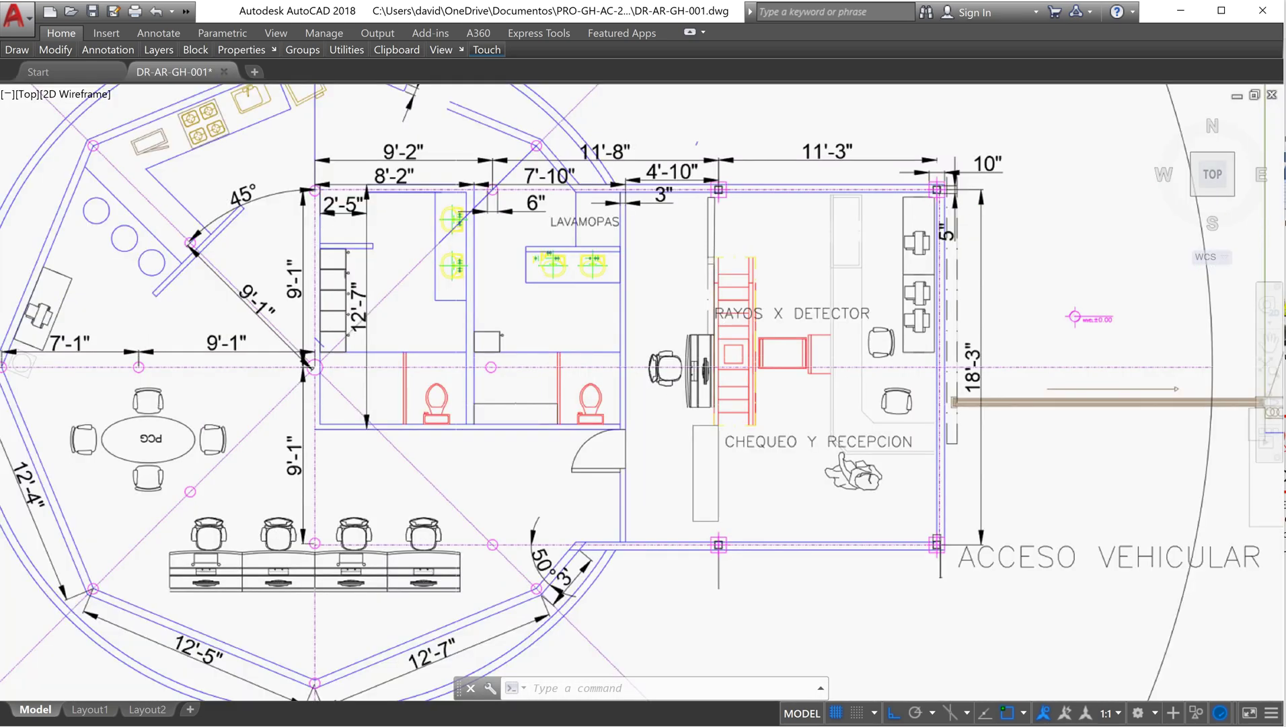
pyautogui.scroll(-5, 1011, 322)
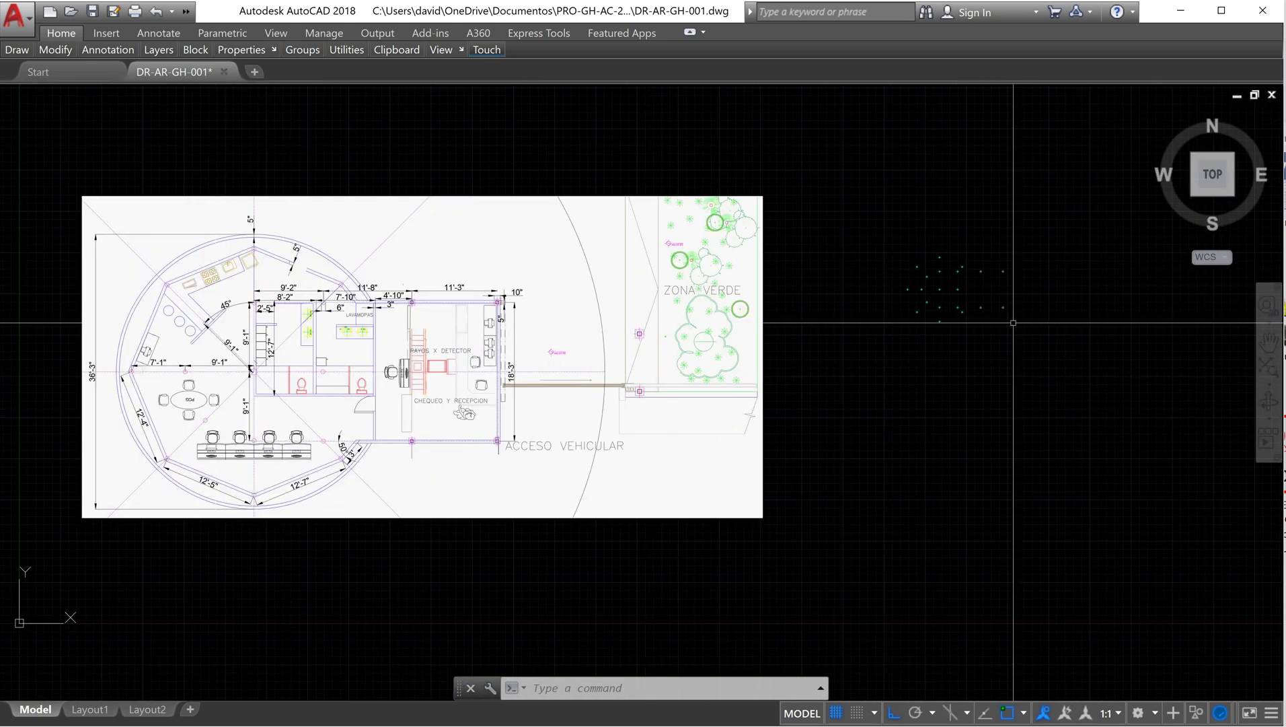